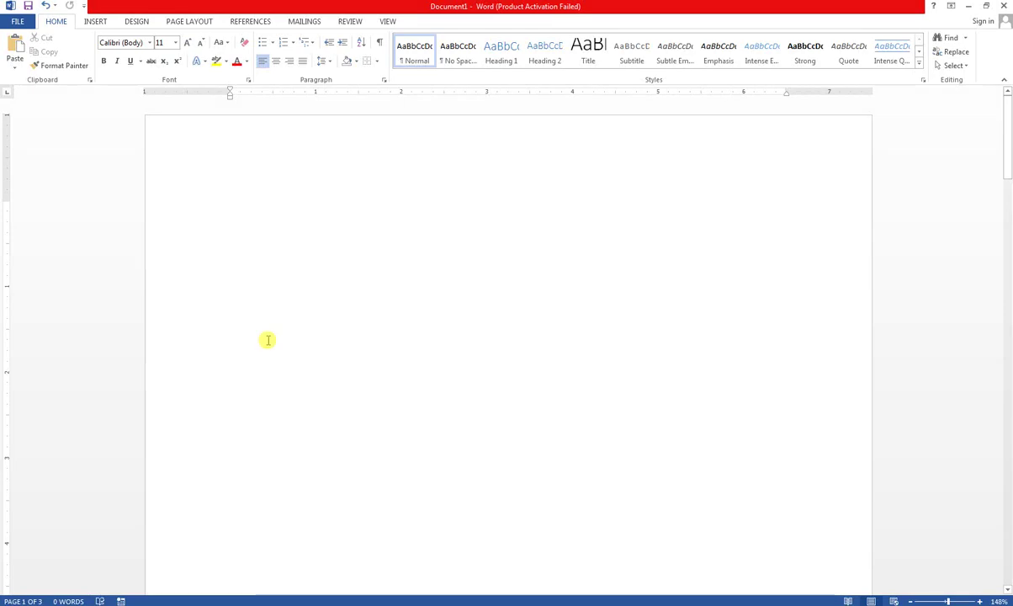
- Draw a rectangle shape near the top-left of the page
click(97, 21)
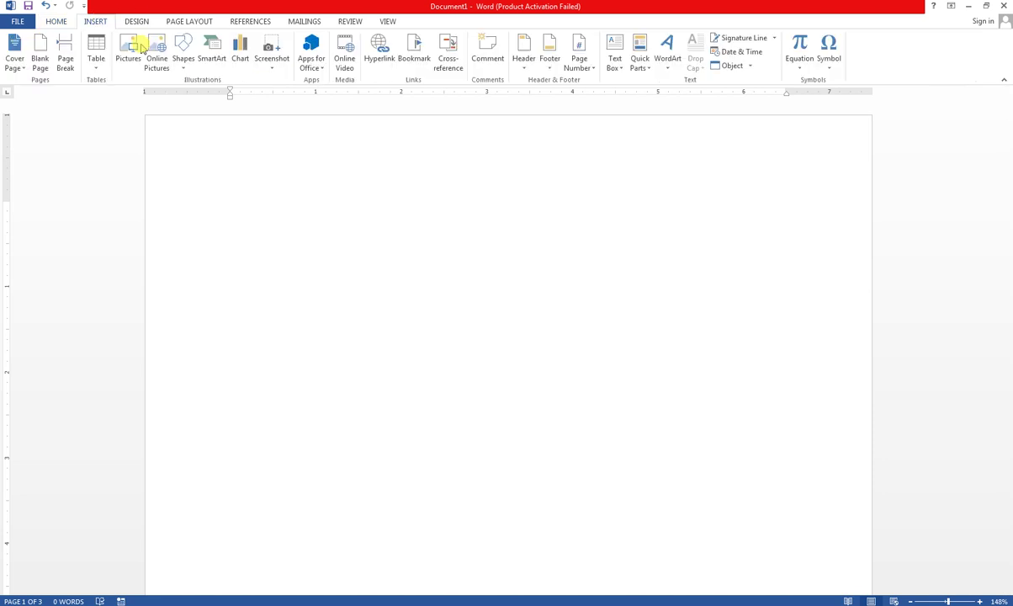
click(184, 65)
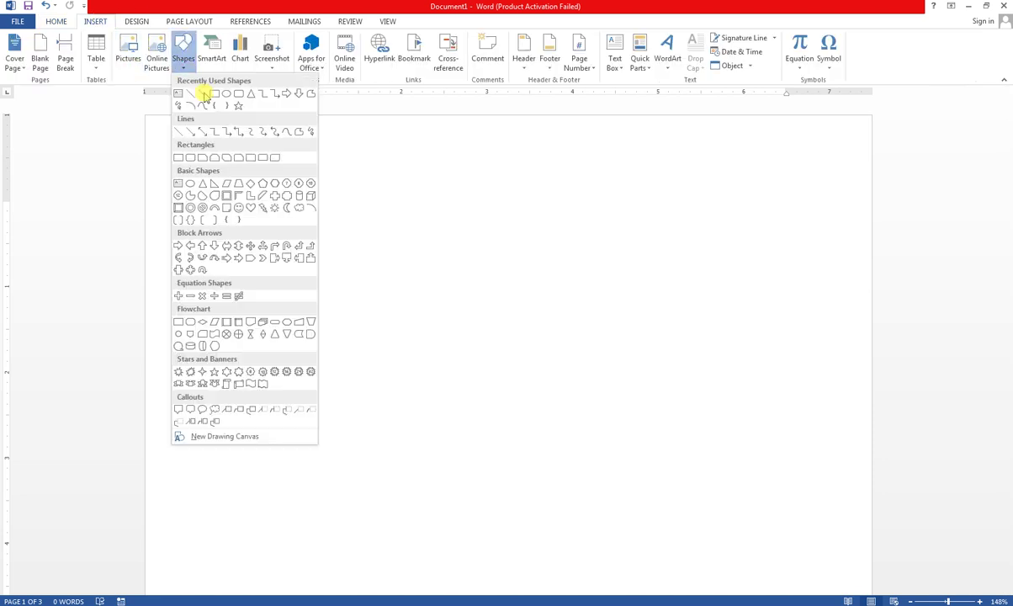
click(213, 94)
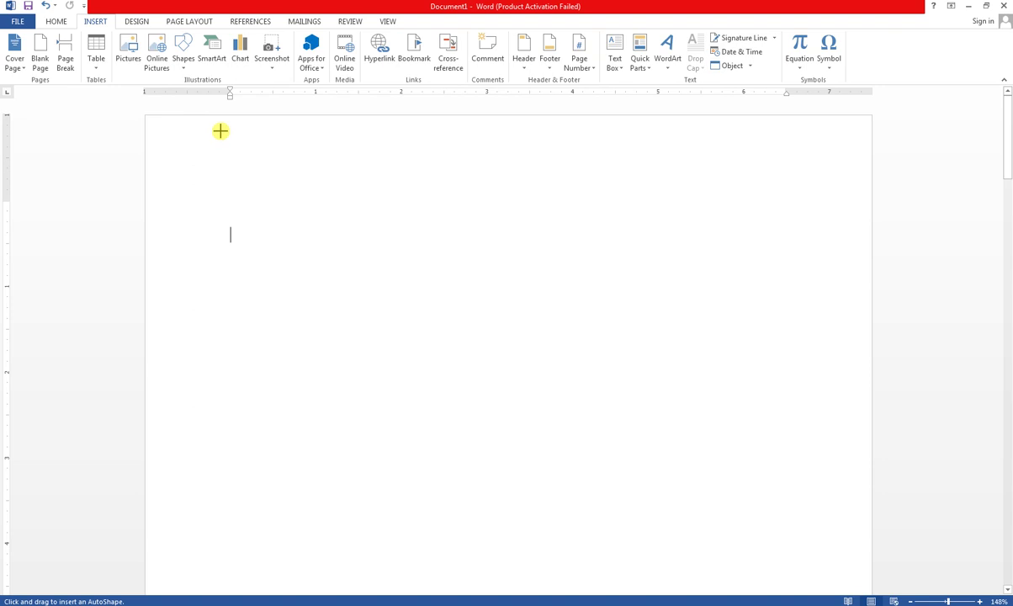
drag(228, 128, 376, 178)
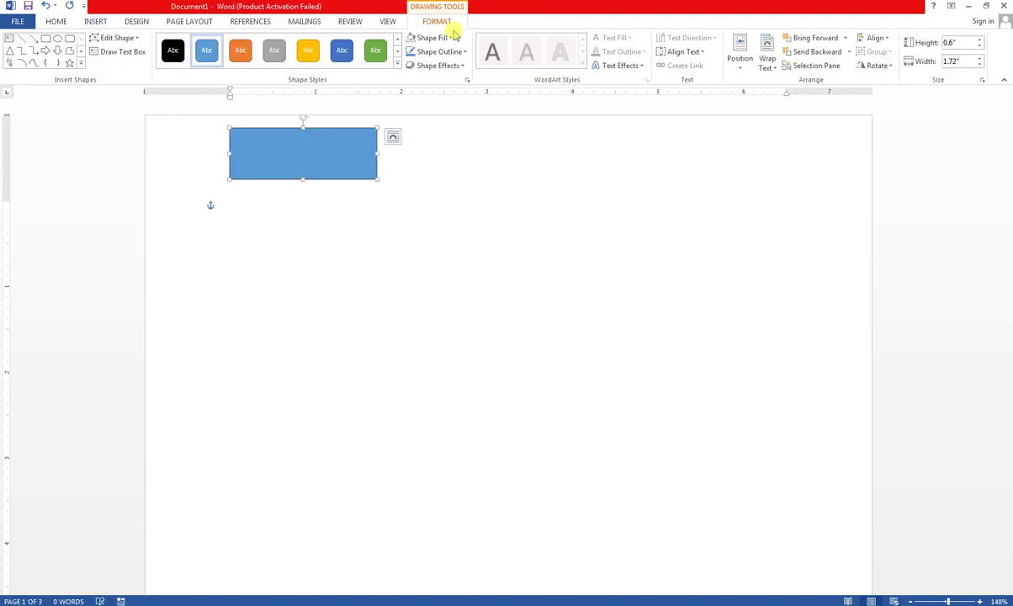
- Remove the rectangle's fill so only its outline shows, and make it ready for text
click(449, 38)
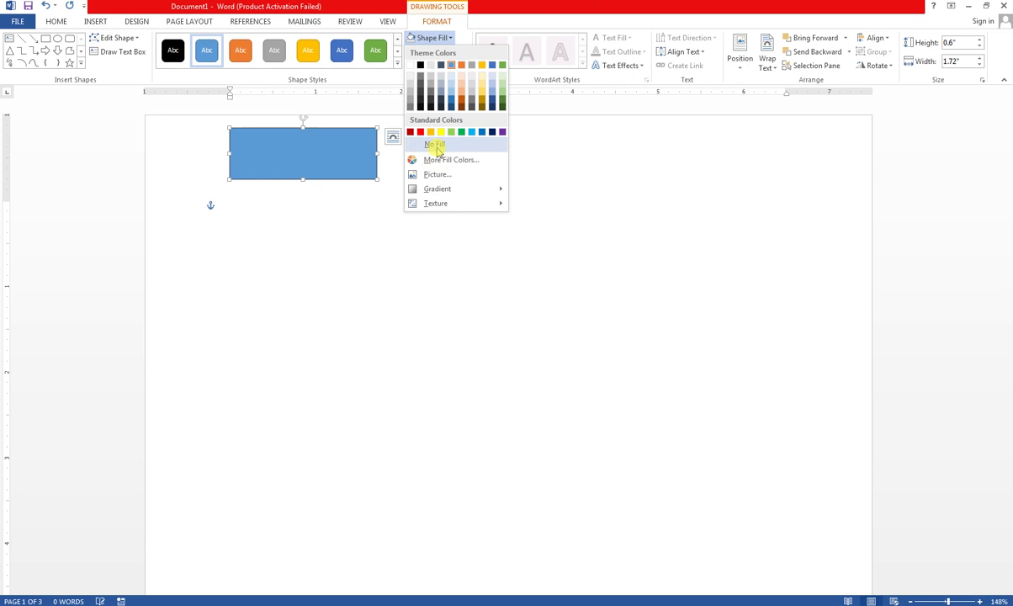
click(437, 149)
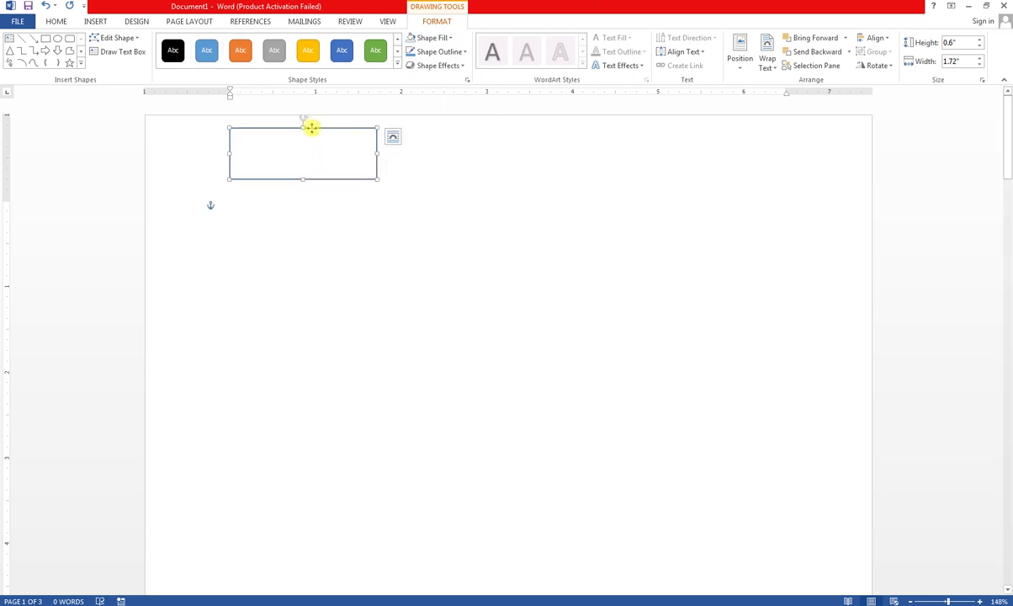
right_click(310, 127)
click(336, 200)
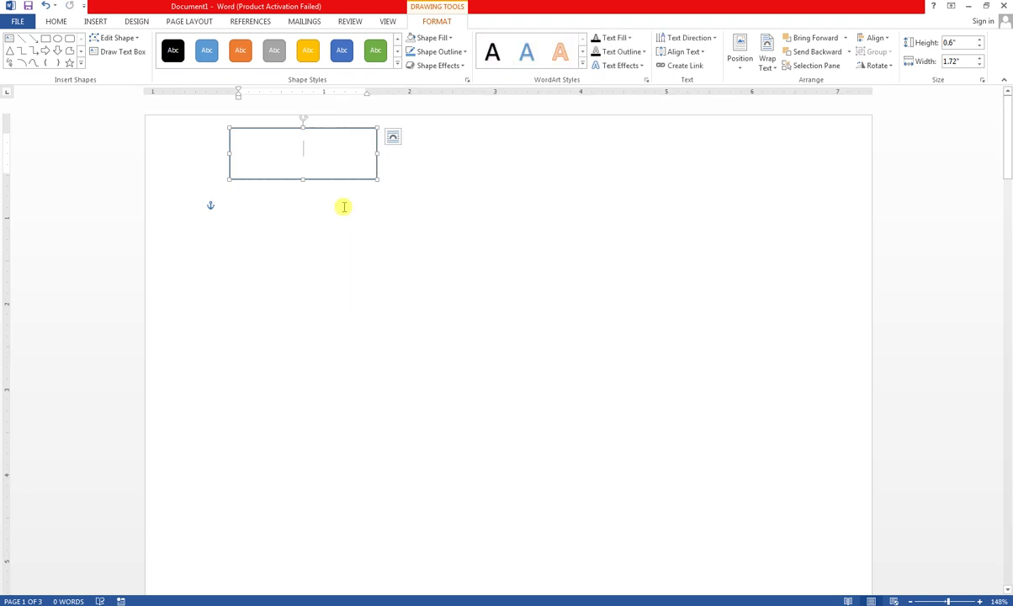
- Type the black 'Reg: No:' registration line in the box and ignore the spelling flag on Reg
text(M)
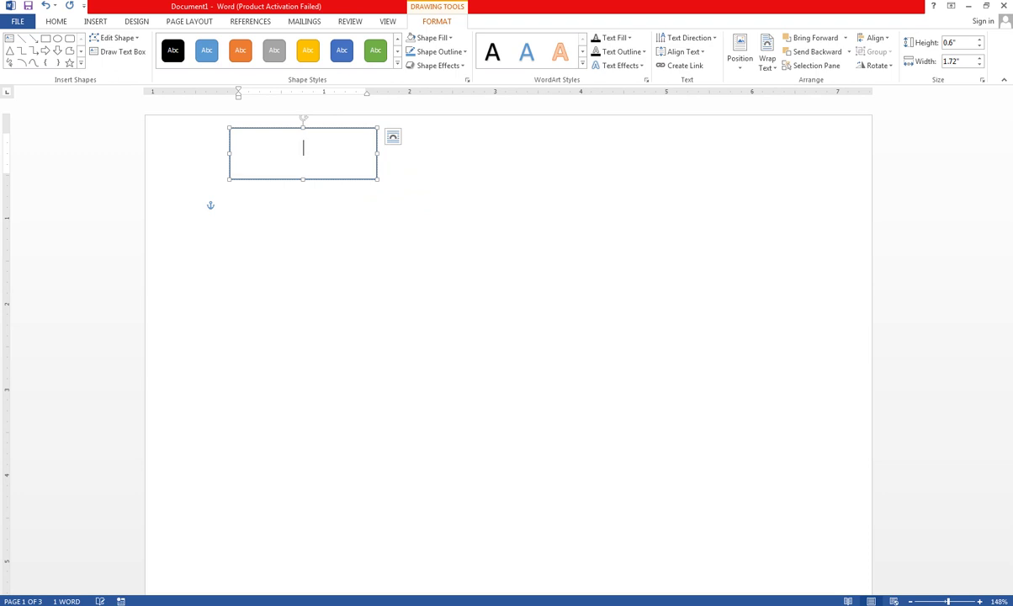
click(246, 62)
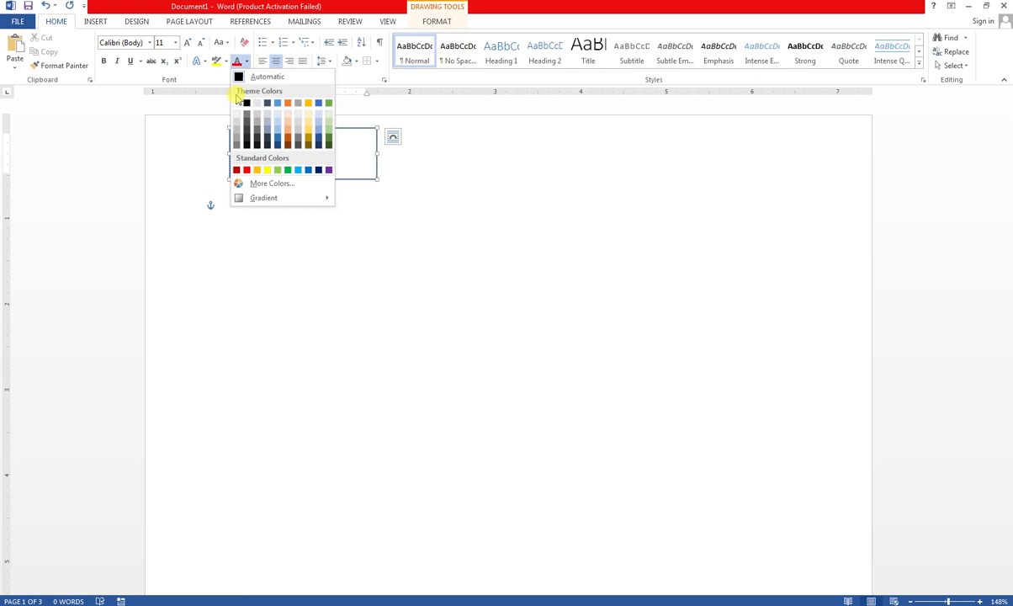
click(247, 102)
text(g)
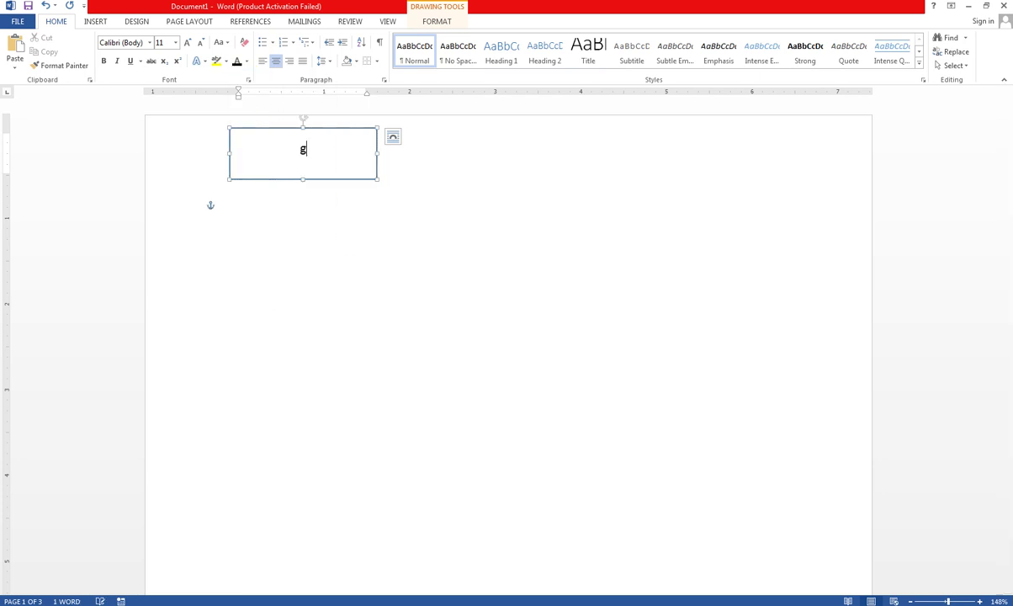
key(BackSpace)
text(Reg: No: 919/0)
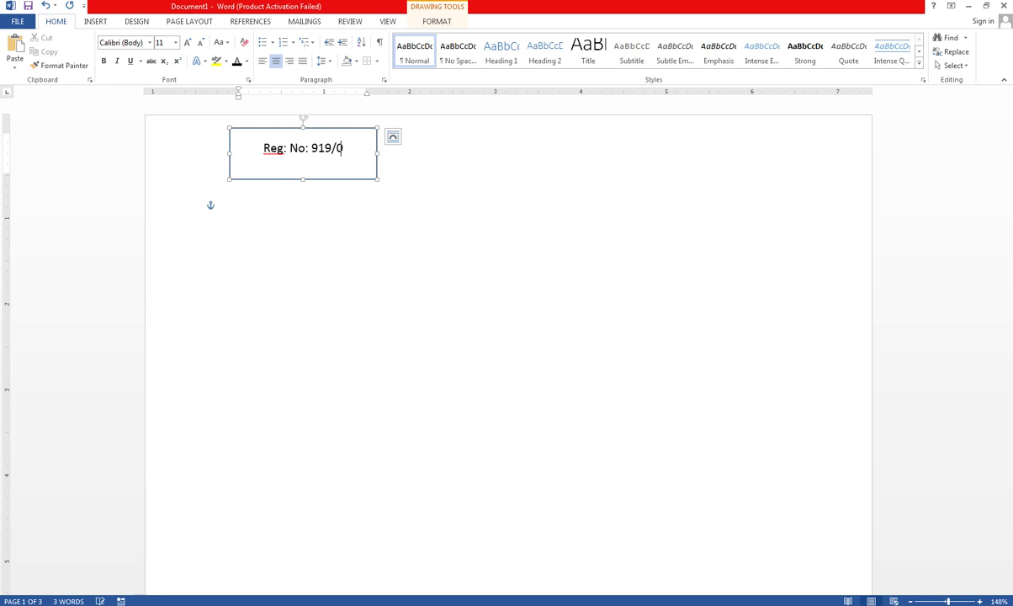
text(71/1)
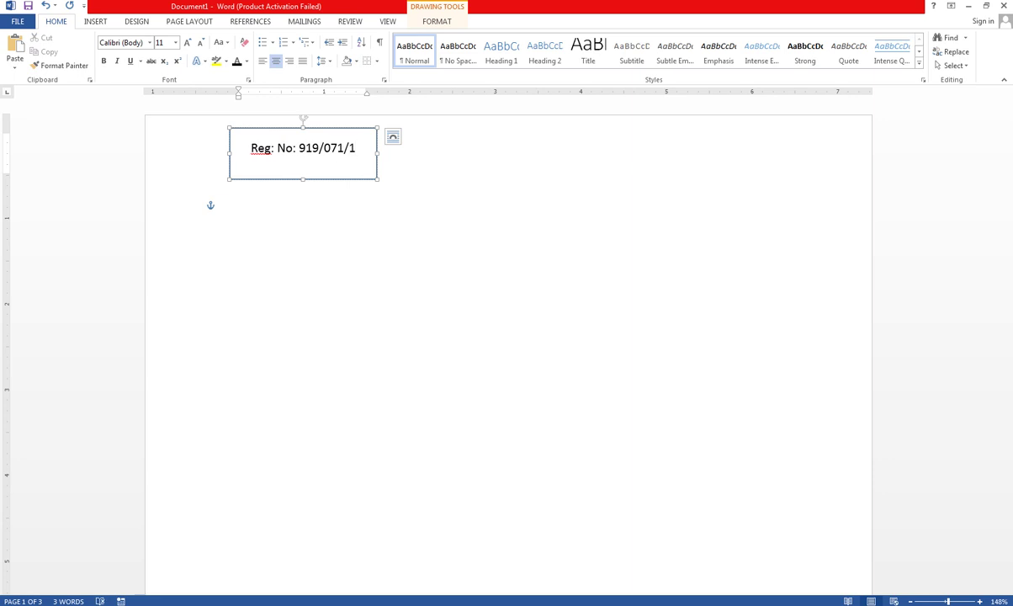
key(BackSpace)
text(712)
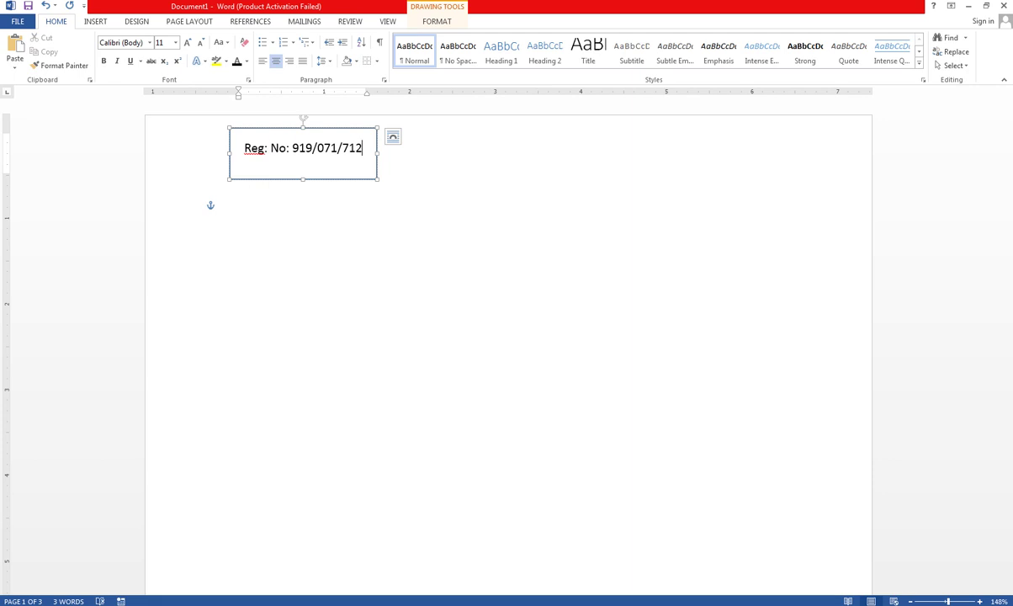
right_click(252, 151)
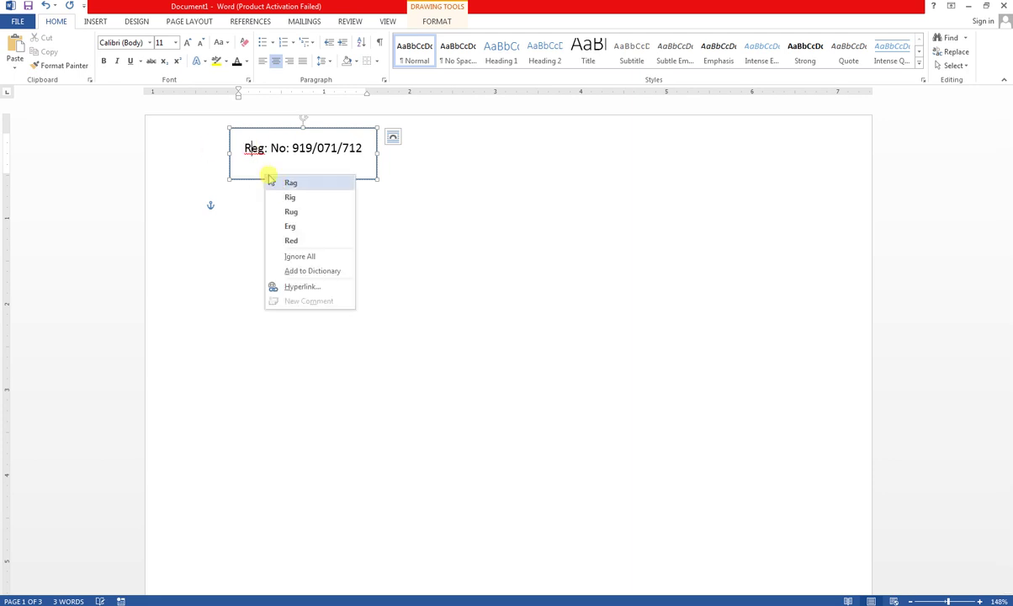
click(290, 256)
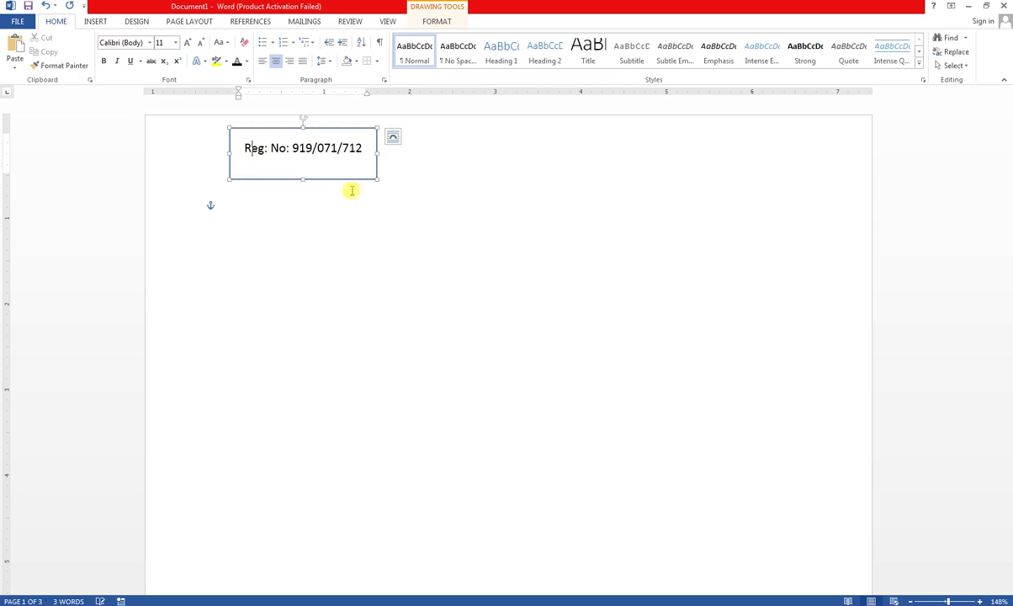
- Add a 'Phone:' line with the phone number below the registration line
click(359, 149)
key(Return)
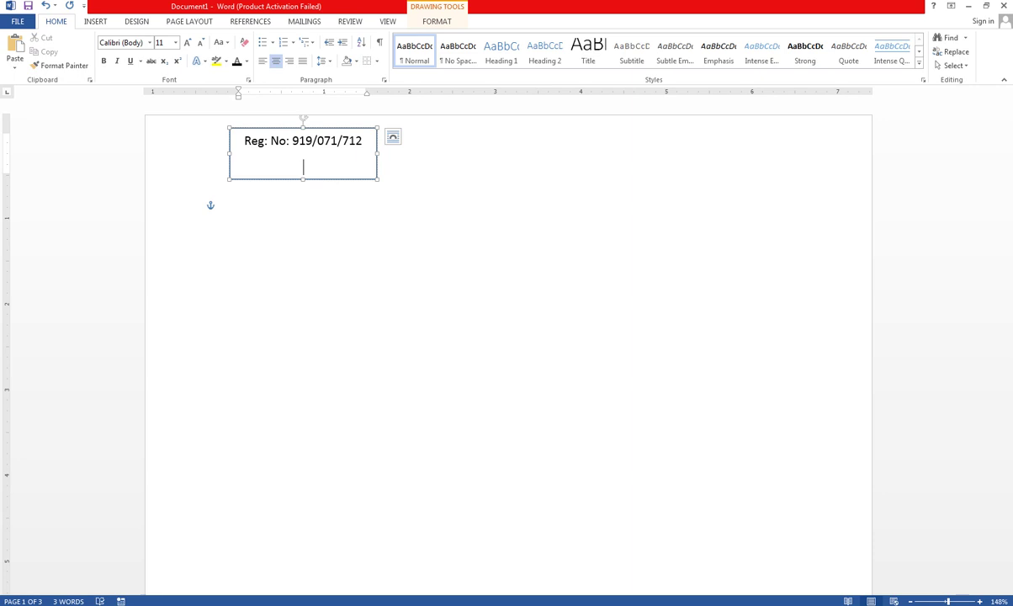
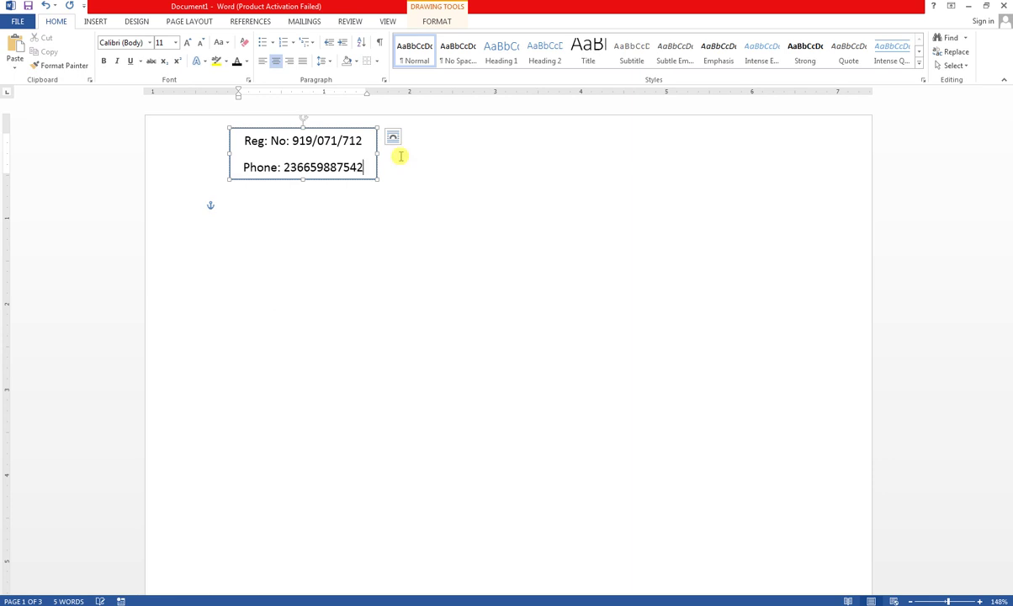
- Remove the box's outline and deselect it
click(362, 125)
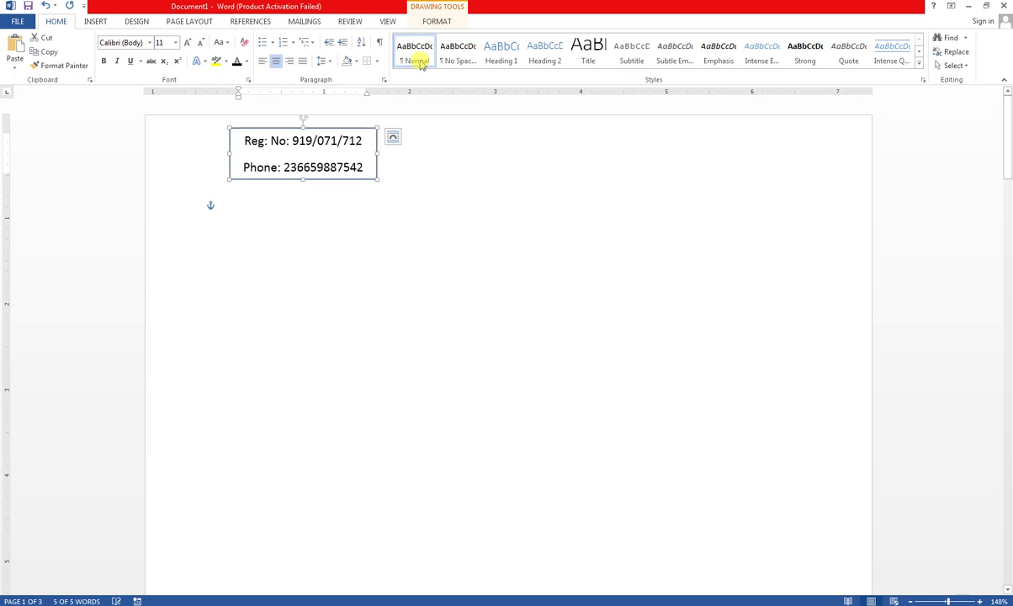
click(425, 23)
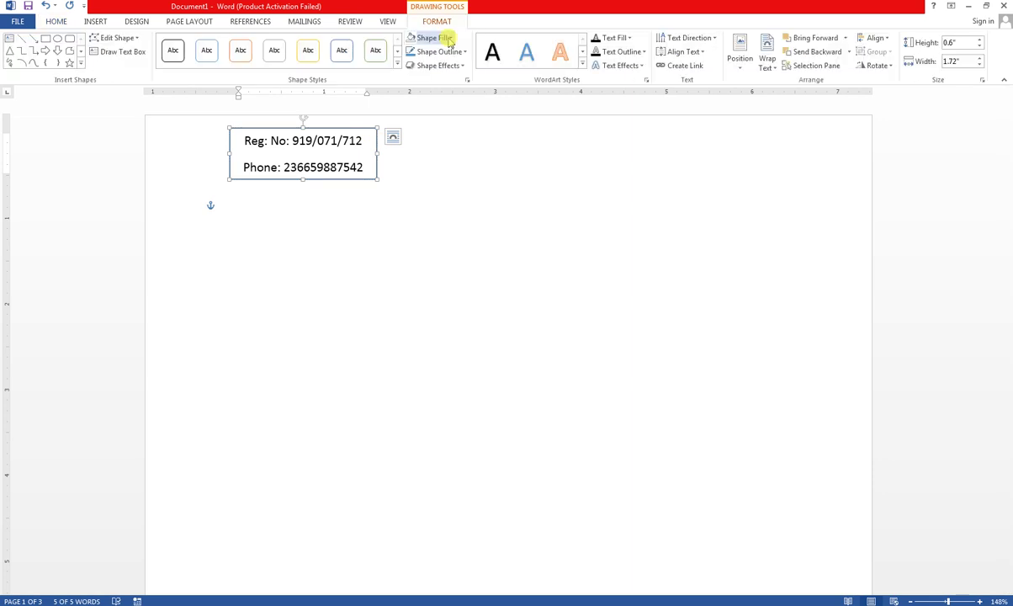
click(447, 38)
click(459, 30)
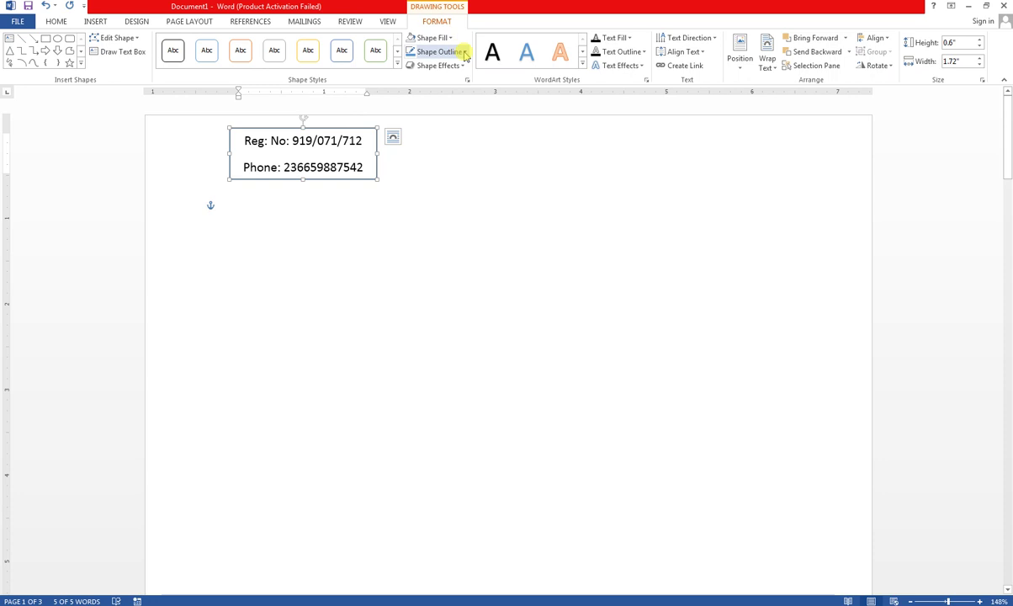
click(461, 52)
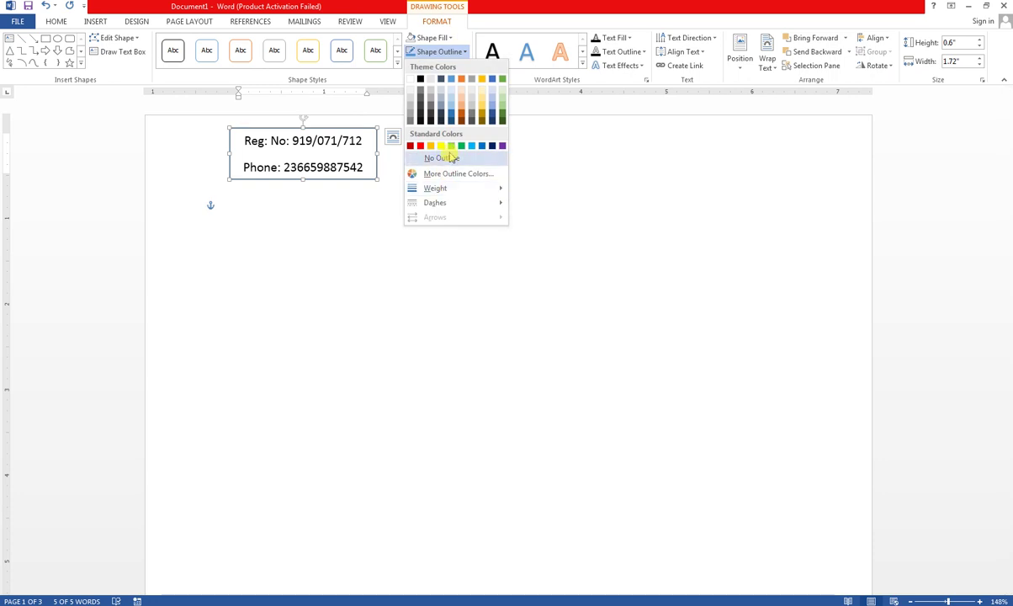
click(450, 156)
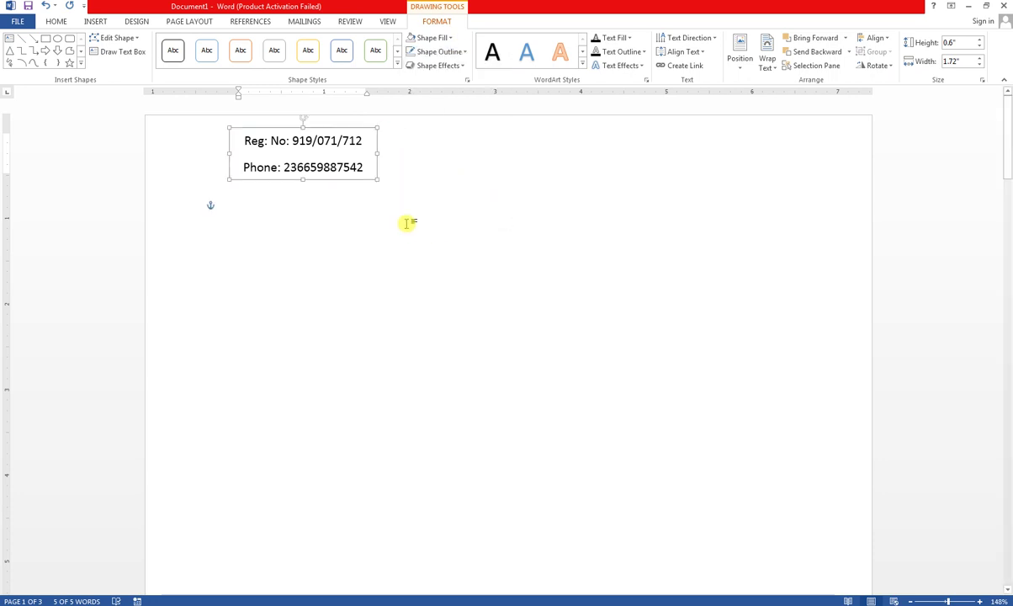
click(323, 221)
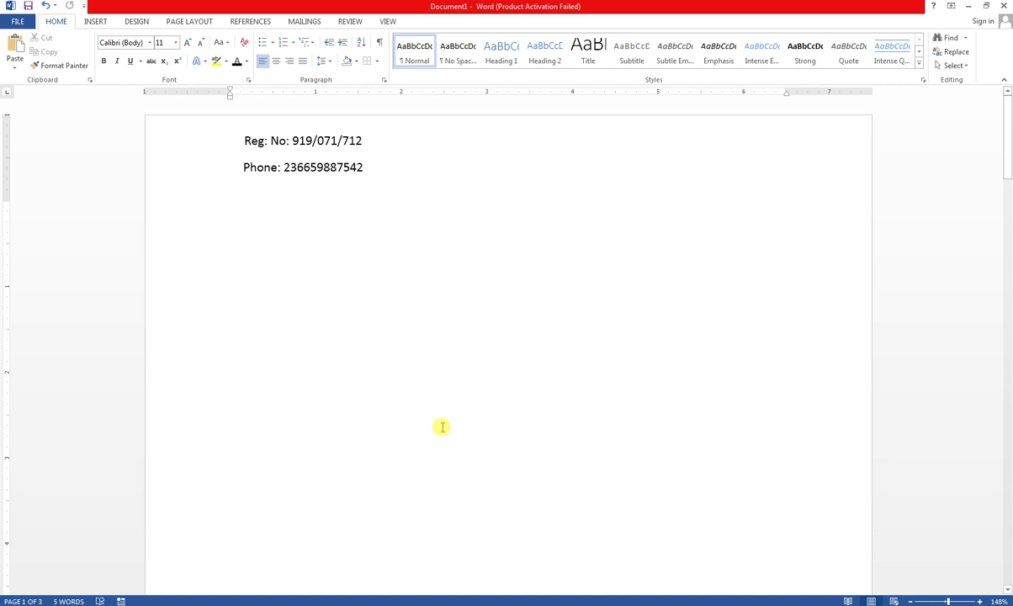
- Type the APS Academy line and the Karimabad Karachi address below the box, fixing the capital A
text(a)
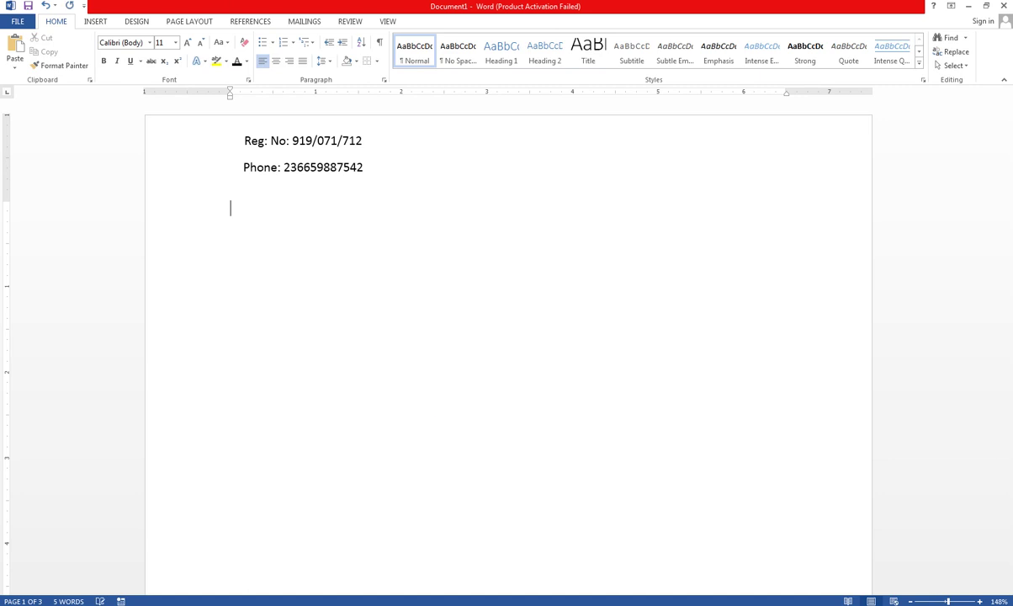
text(PS Academy)
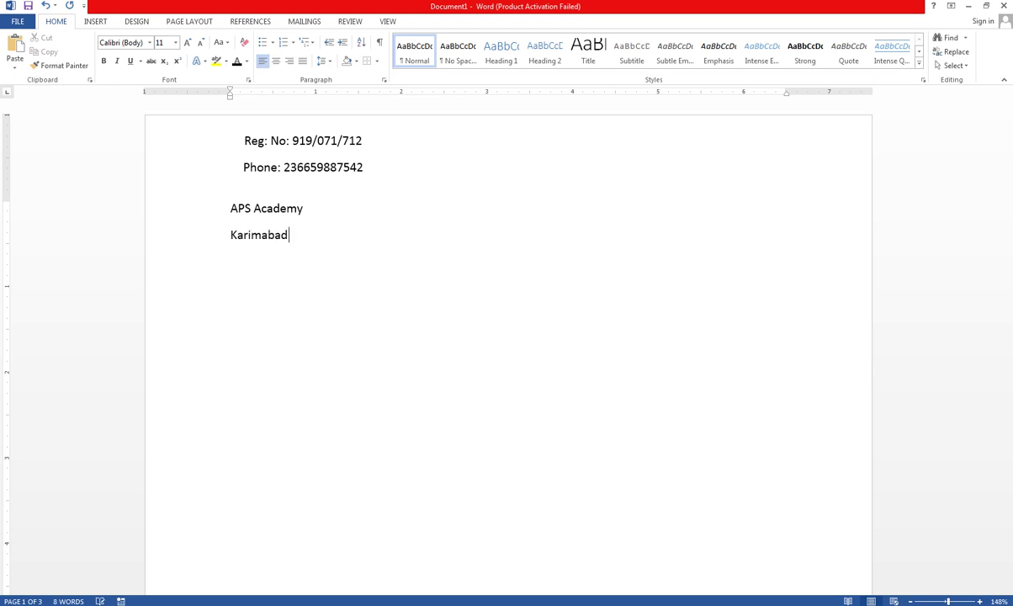
text(KArachi)
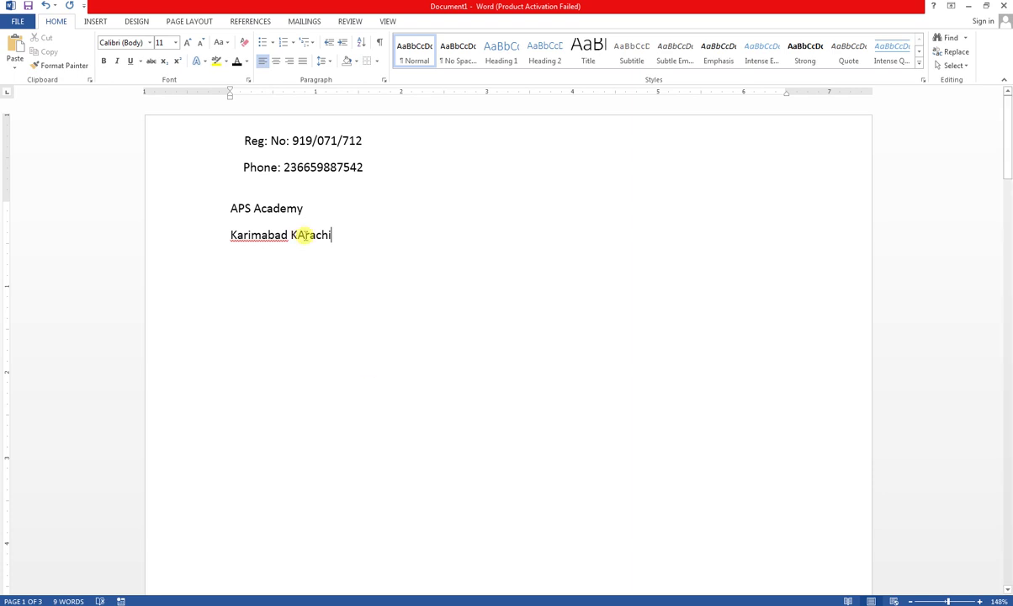
click(304, 236)
key(BackSpace)
text(a)
- Ignore the spelling flag on Karimabad and insert '- 1,' after it
right_click(265, 236)
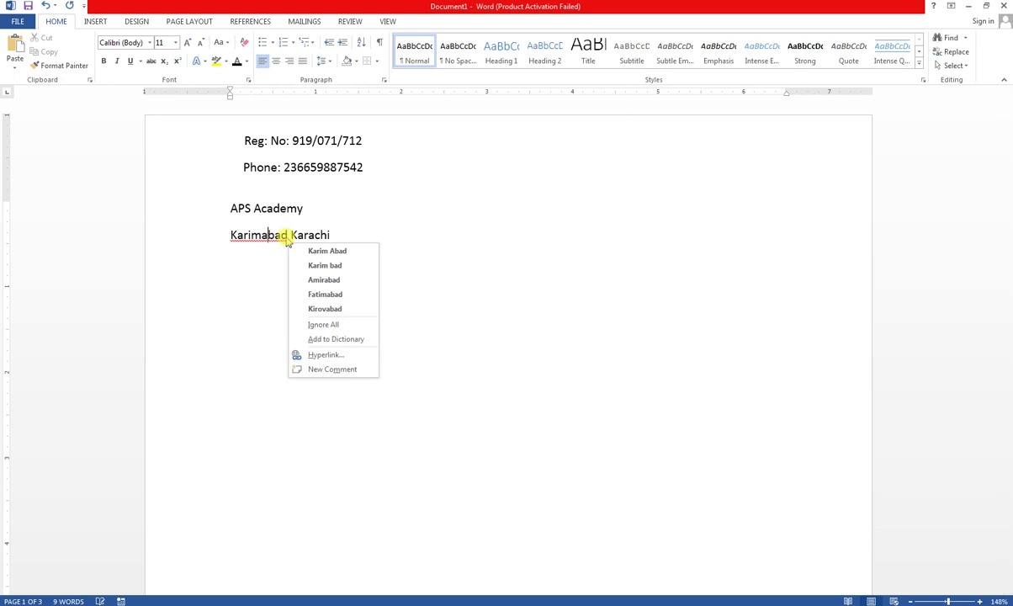
click(323, 324)
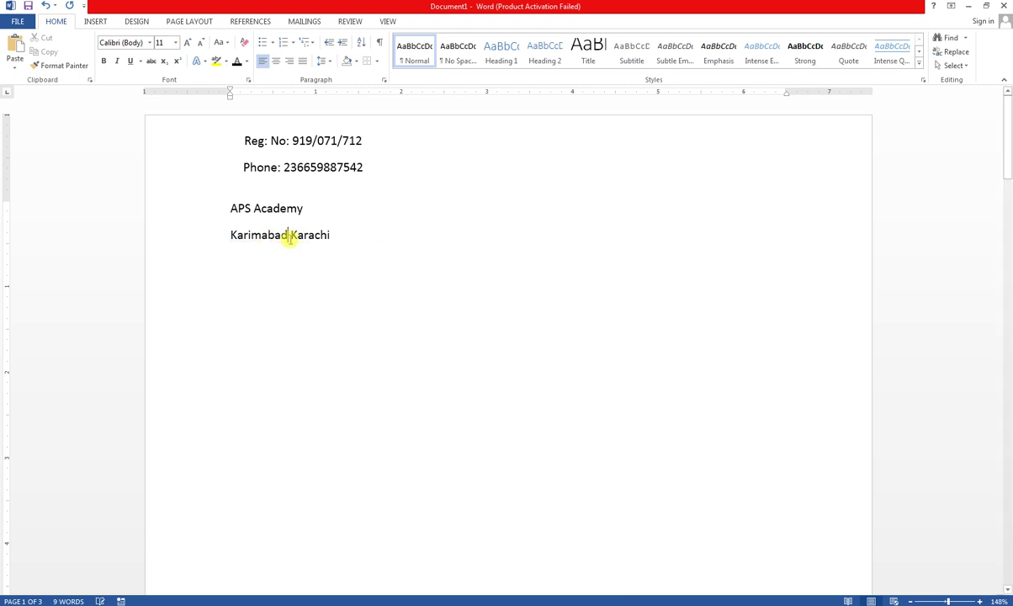
key(Left)
text(- 1)
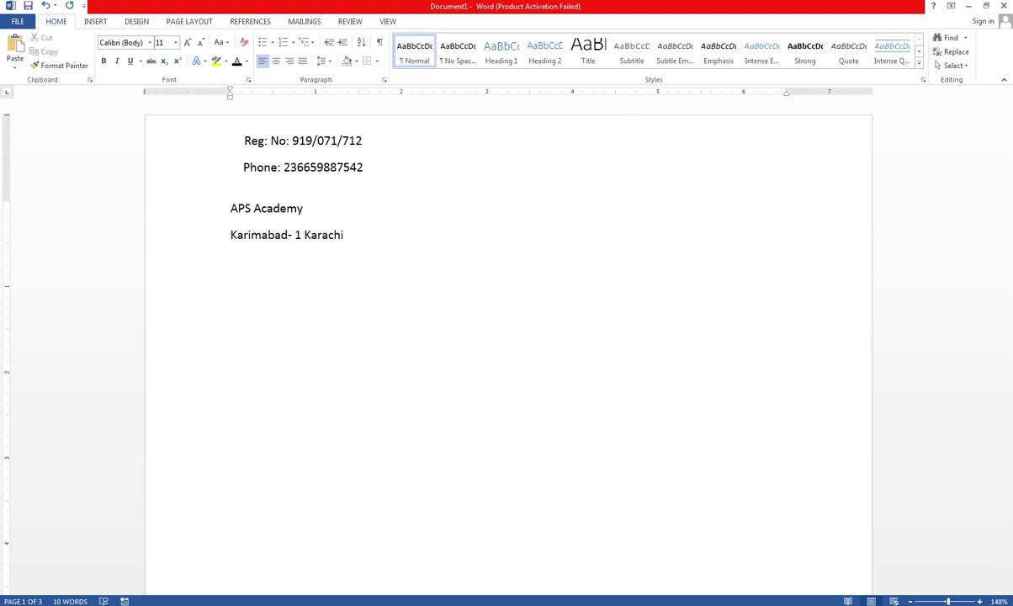
text(,)
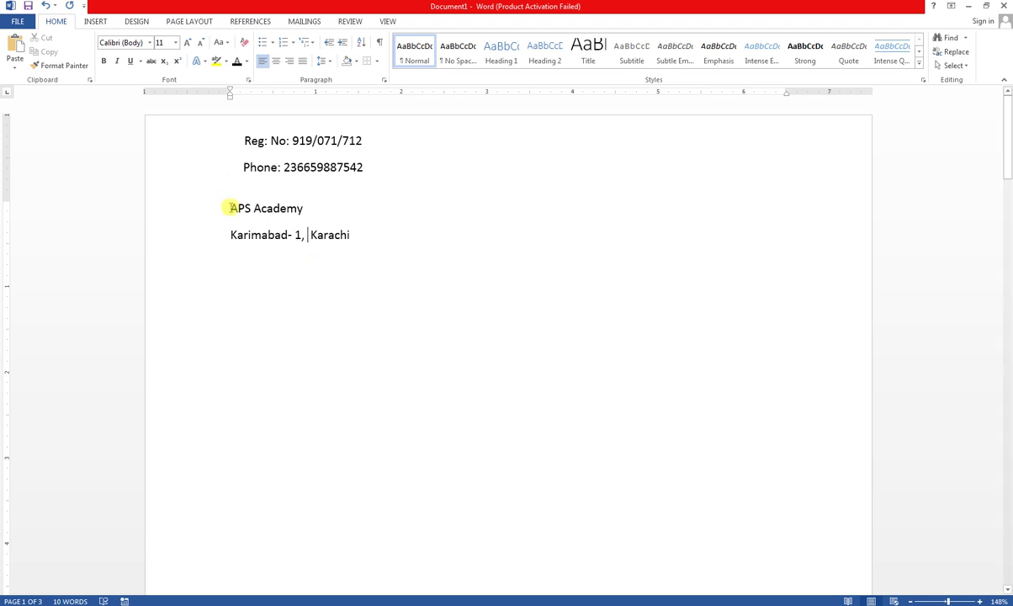
- Accept the suggested fix for the double space before Karachi
mouse_move(229, 208)
mouse_down()
mouse_move(310, 208)
mouse_move(228, 217)
mouse_up()
click(314, 211)
click(282, 234)
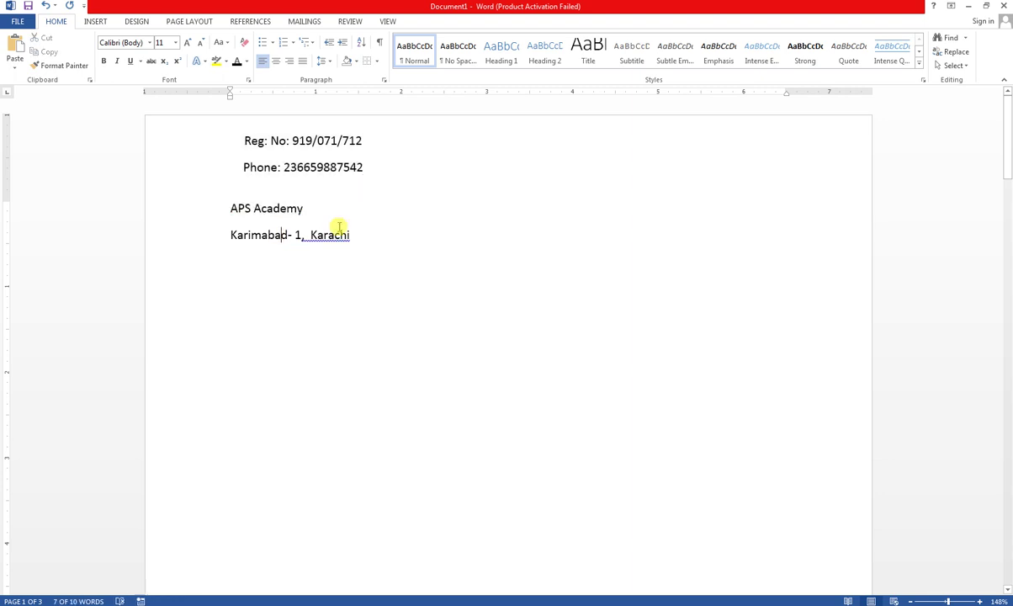
click(346, 218)
right_click(325, 235)
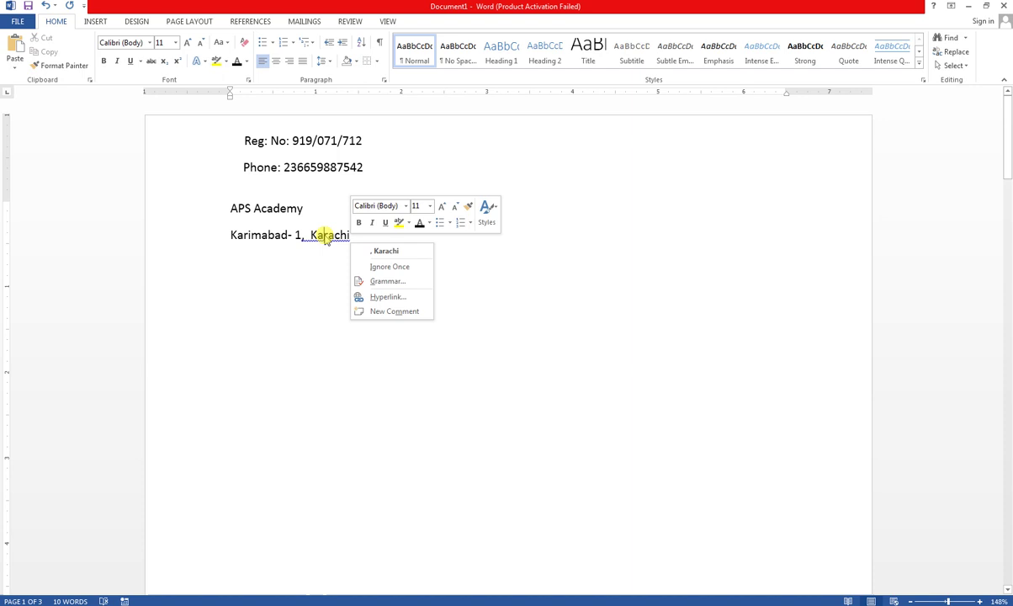
click(383, 251)
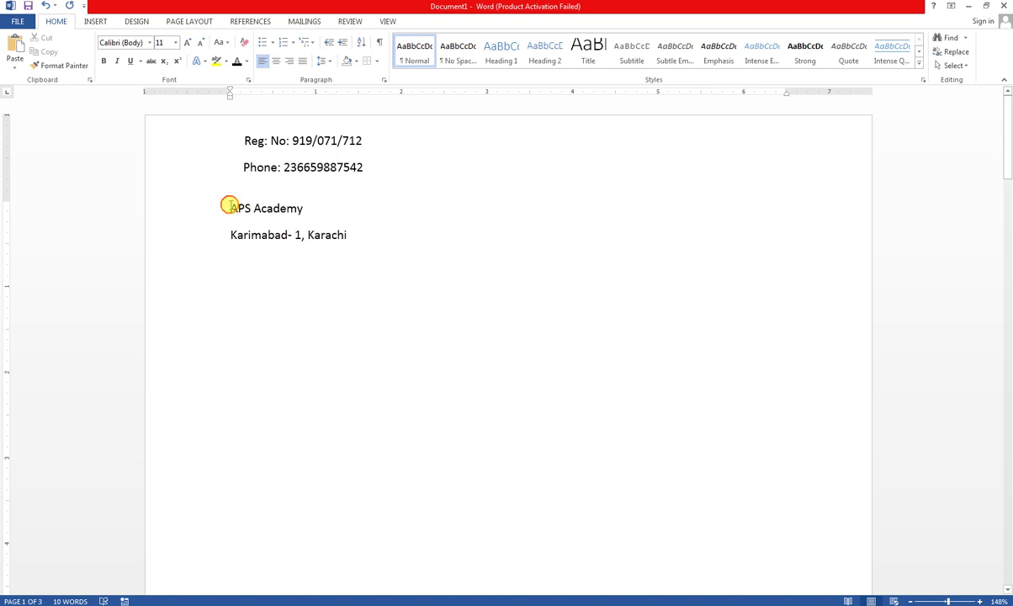
drag(228, 204, 301, 209)
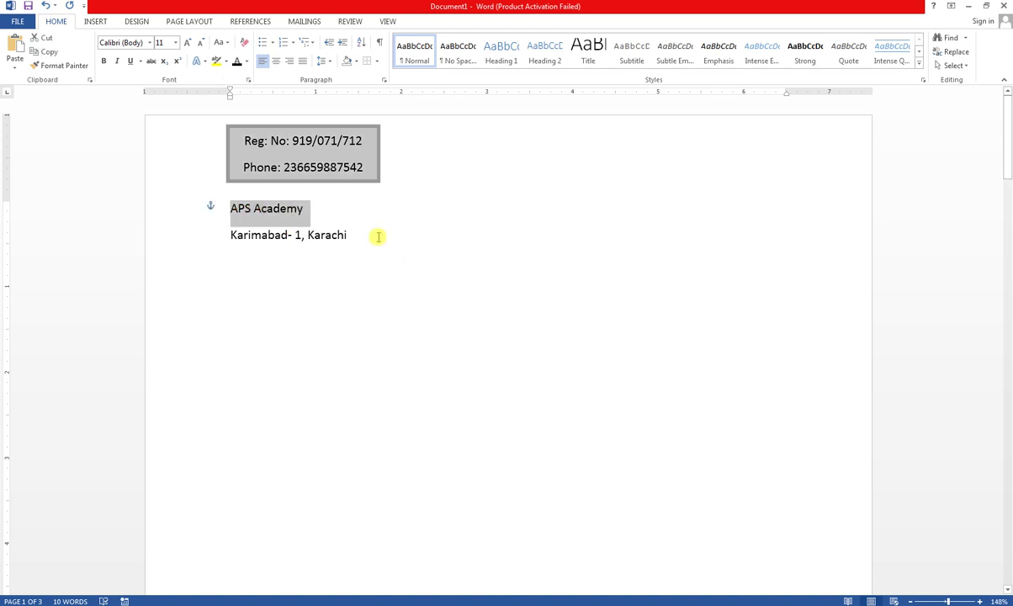
- Enlarge APS Academy to 18 pt and centre both it and the address line
click(188, 43)
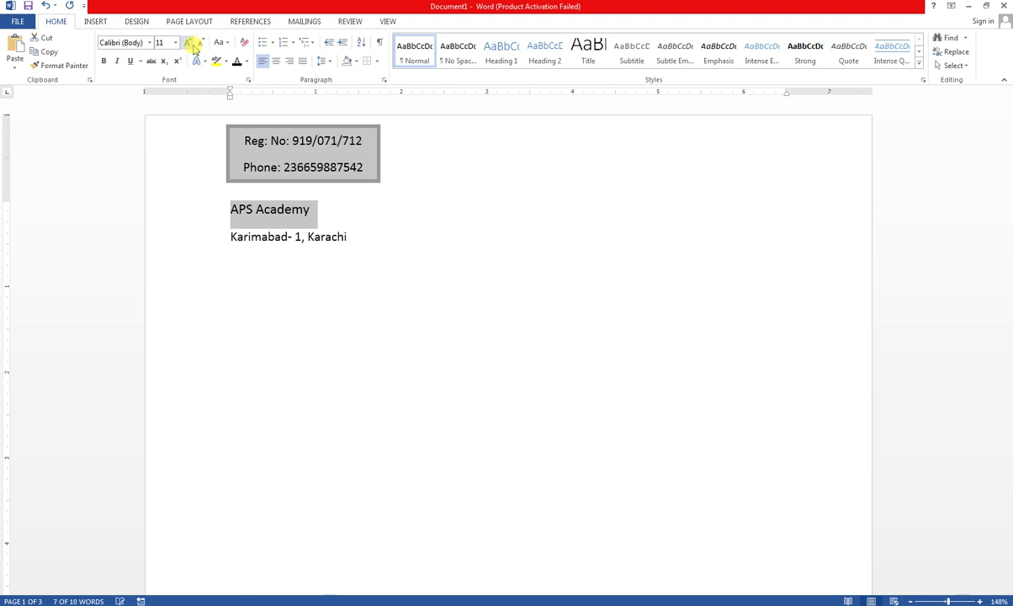
click(192, 44)
click(192, 43)
click(192, 44)
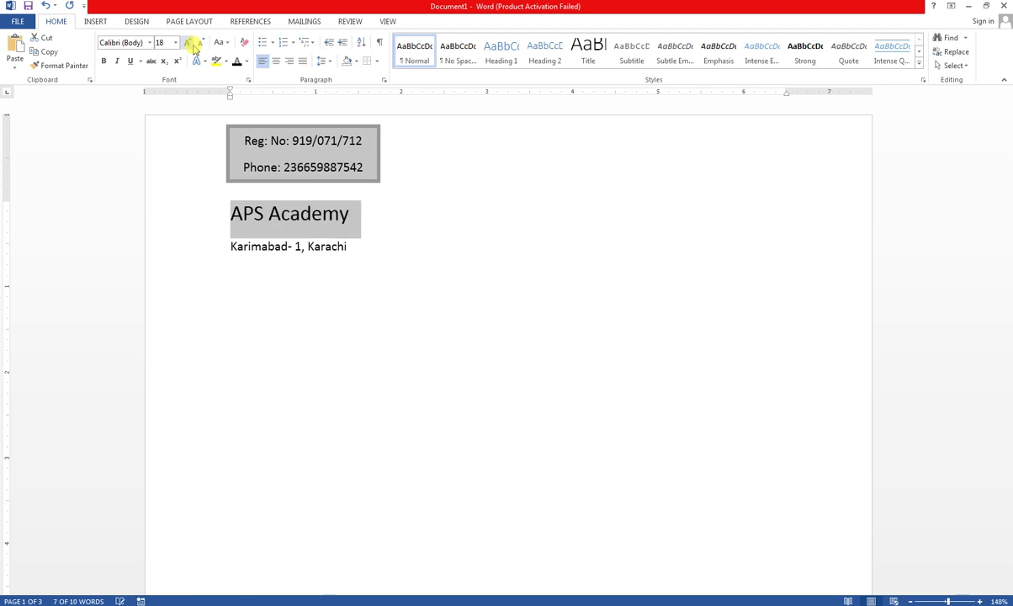
click(275, 60)
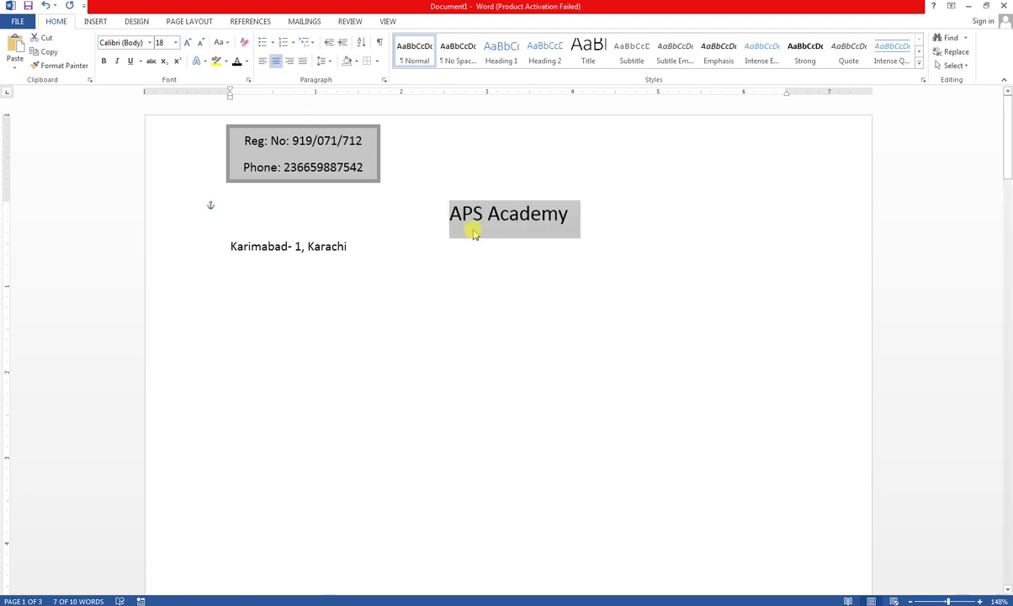
click(350, 249)
drag(350, 249, 220, 241)
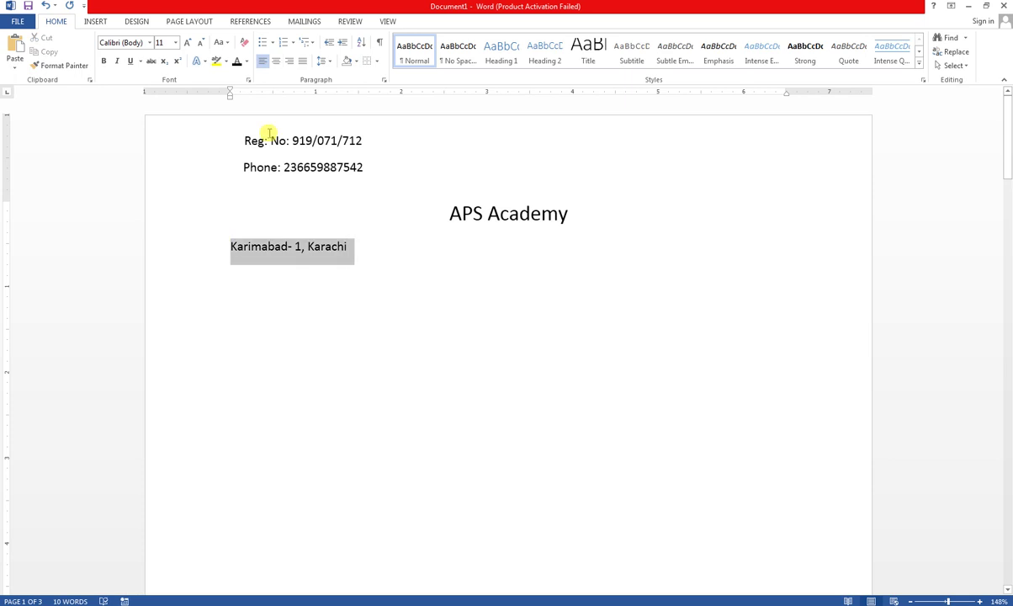
click(275, 61)
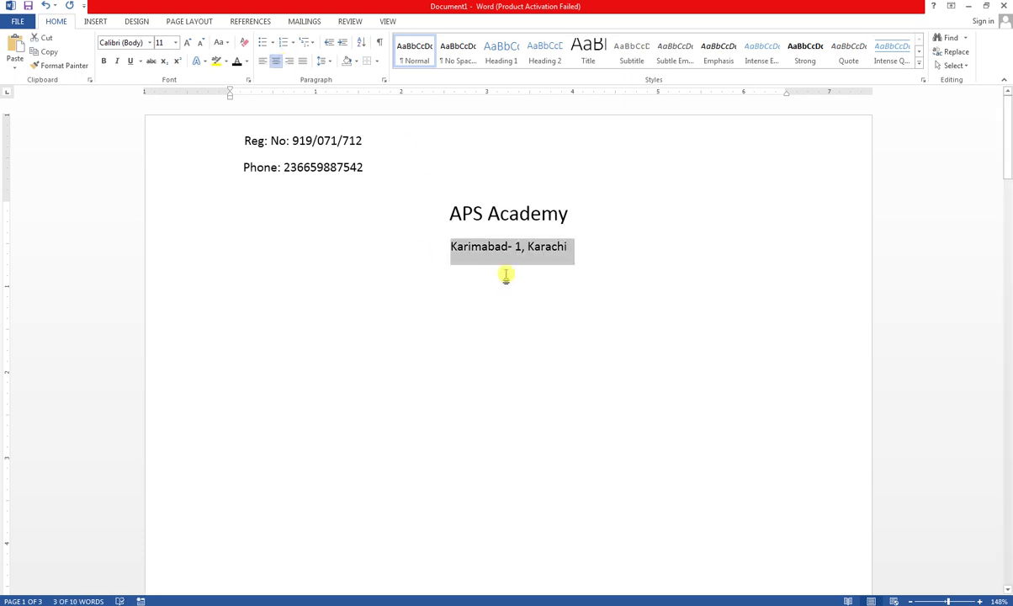
click(477, 308)
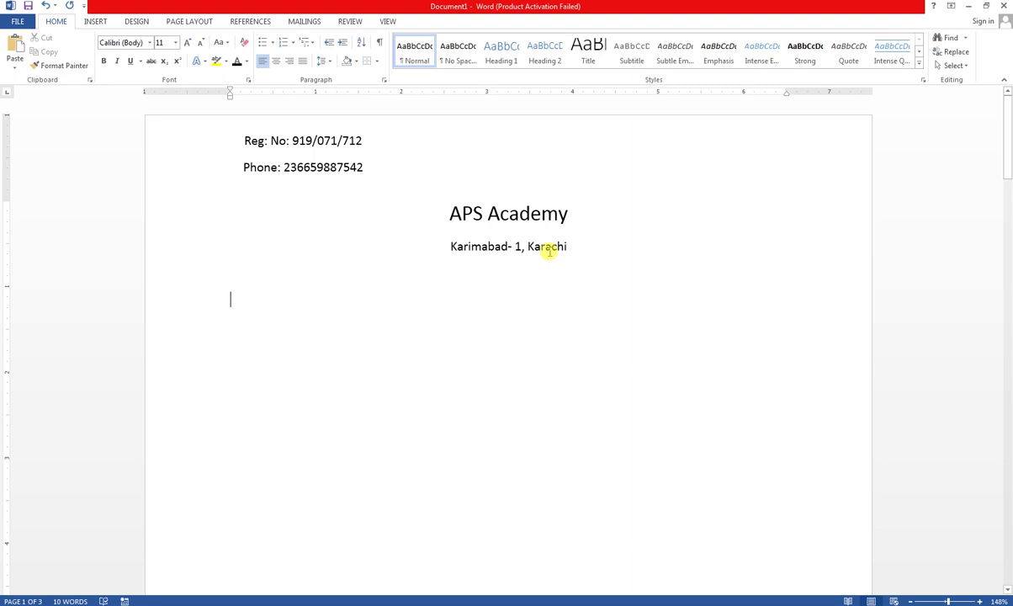
- Set the APS Academy heading to Impact font at 24 pt
click(569, 213)
shift+click(441, 212)
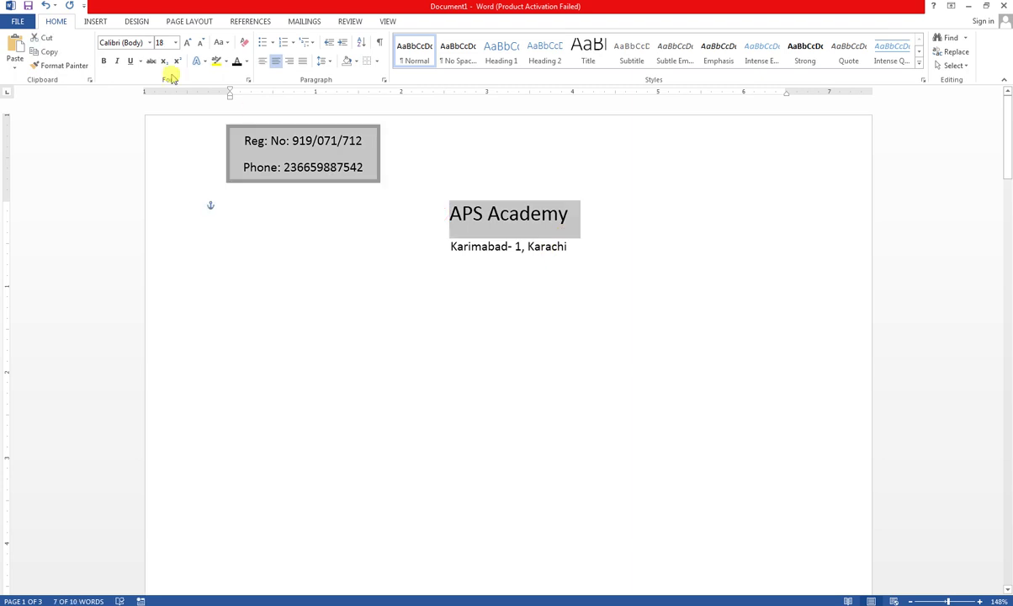
click(126, 44)
text(Impact)
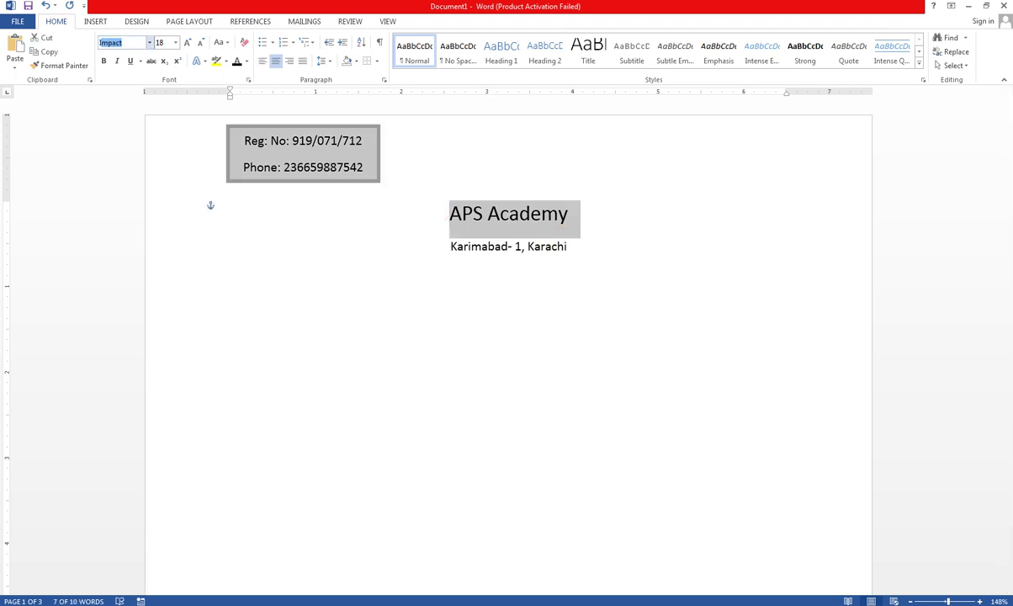
key(Return)
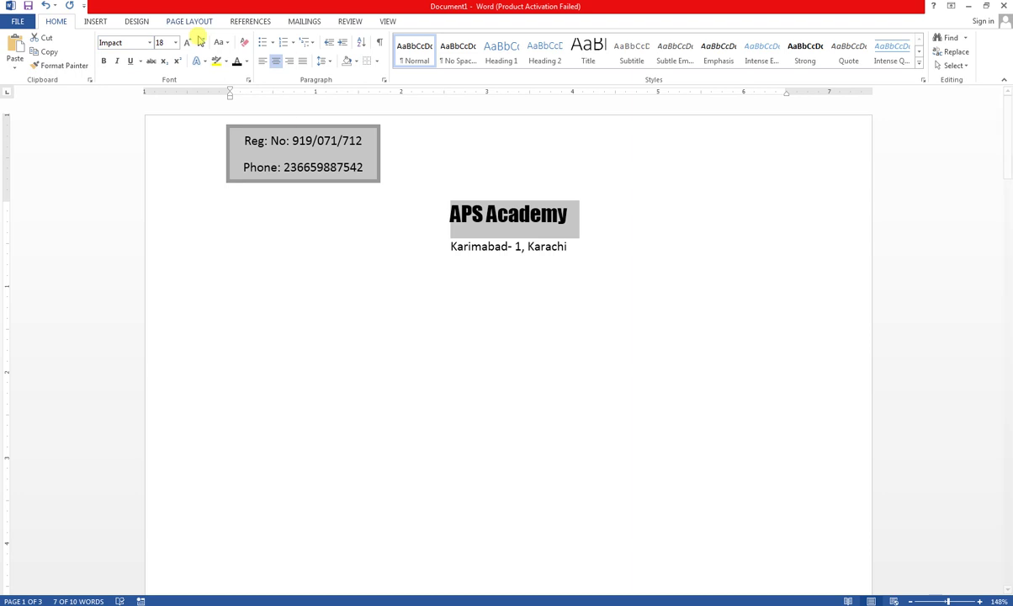
click(187, 43)
click(187, 43)
click(187, 43)
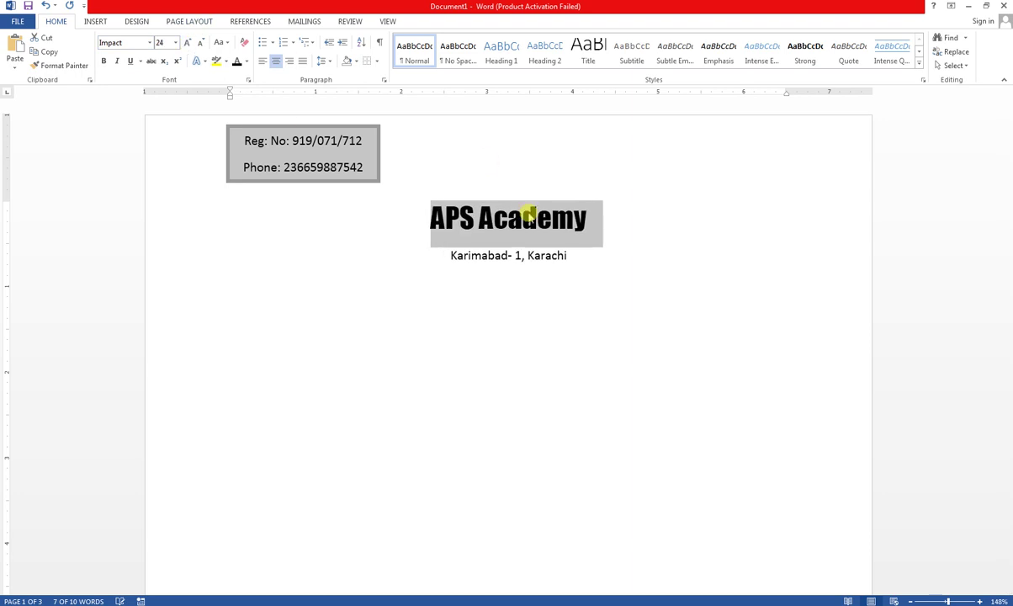
click(562, 255)
- Bold the Karimabad- 1, Karachi line and type the phone number on a new line below
triple_click(473, 255)
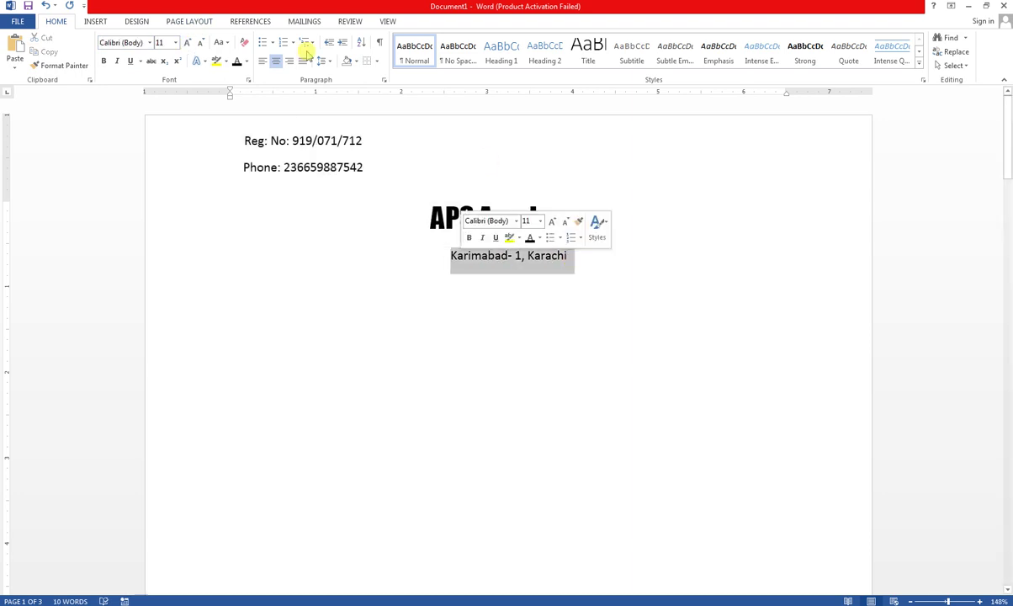
click(104, 61)
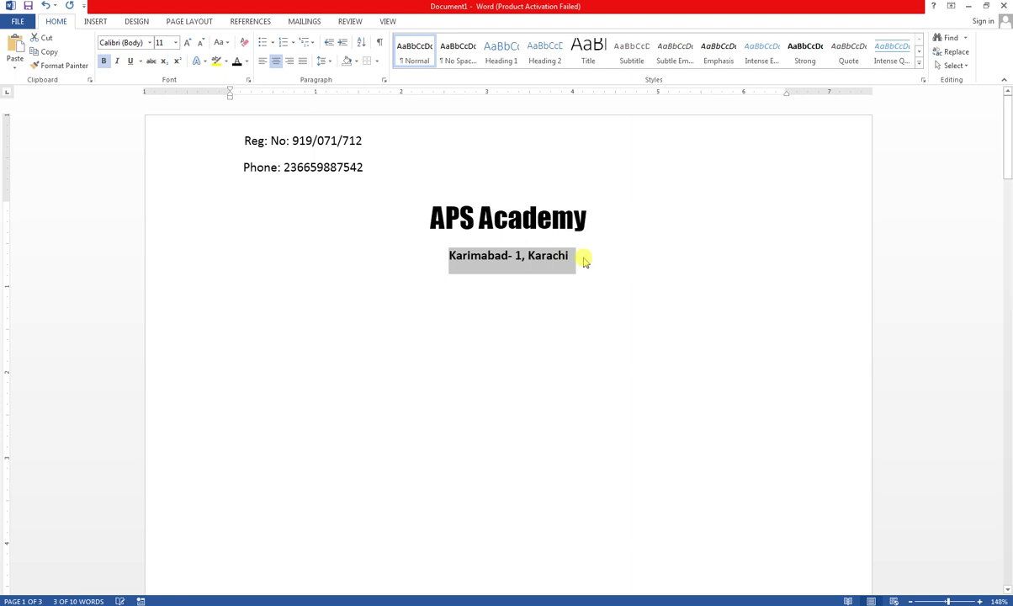
click(585, 257)
key(Return)
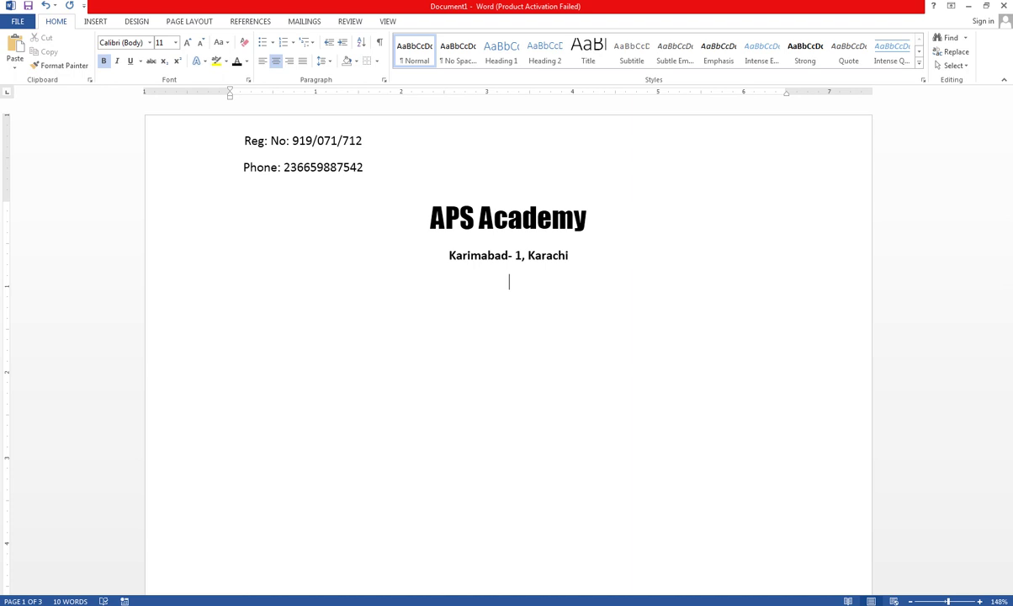
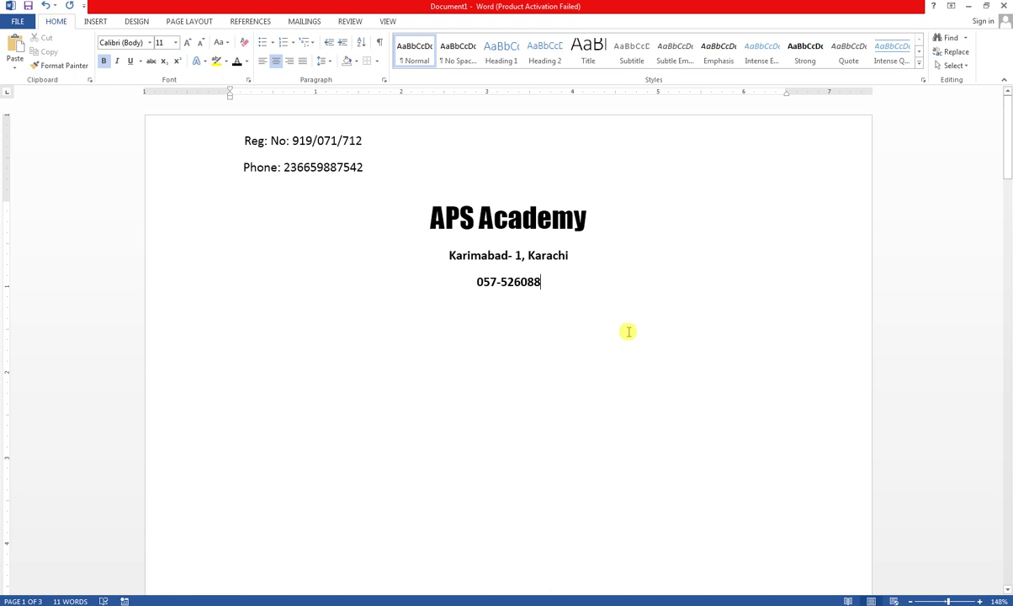
key(Return)
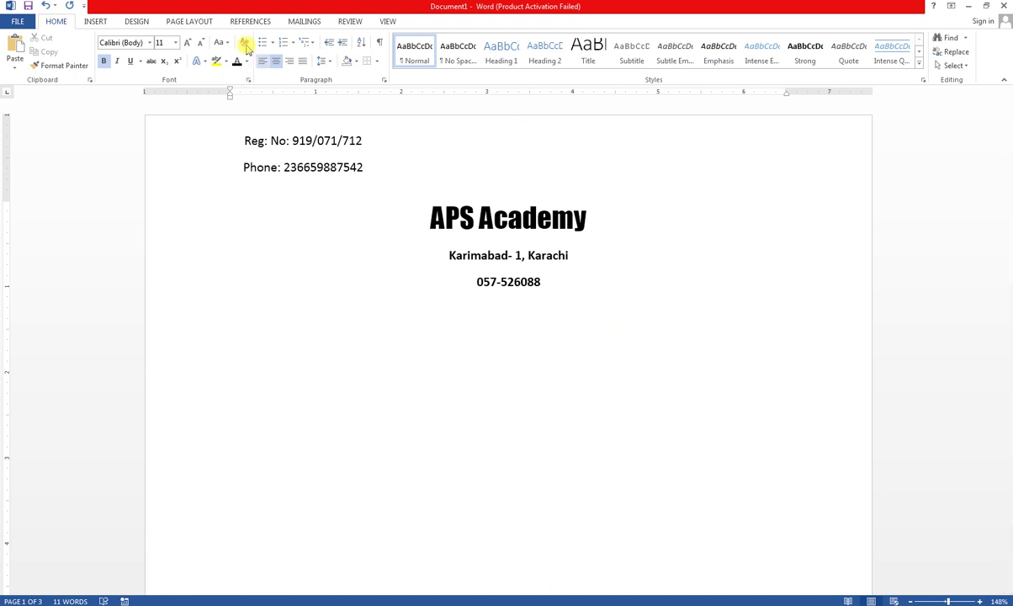
- Type a plain left-aligned 'Bill No: 203' line, then tab toward the right margin
click(246, 45)
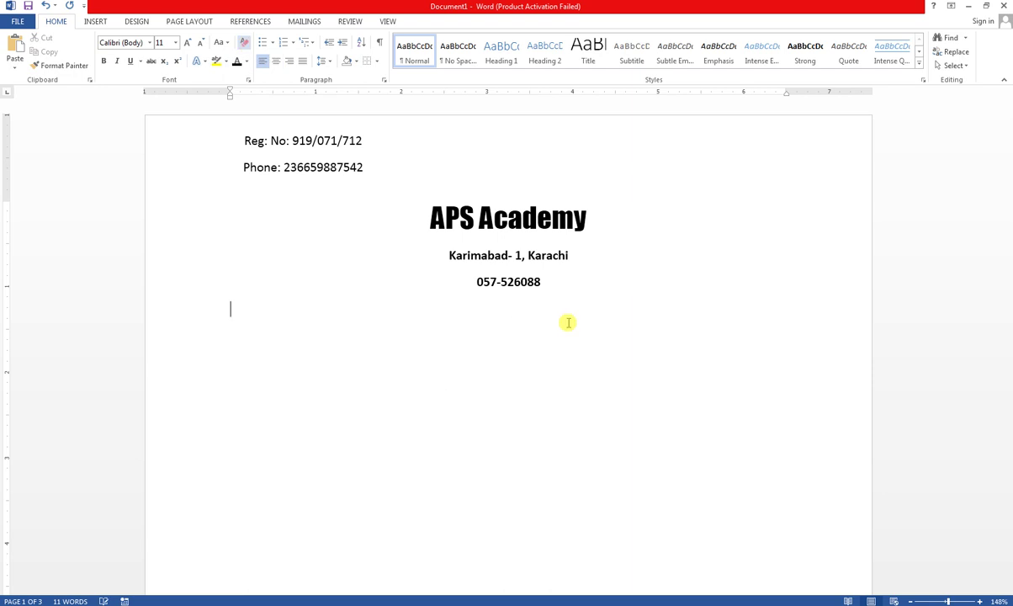
text(BillNo: 203)
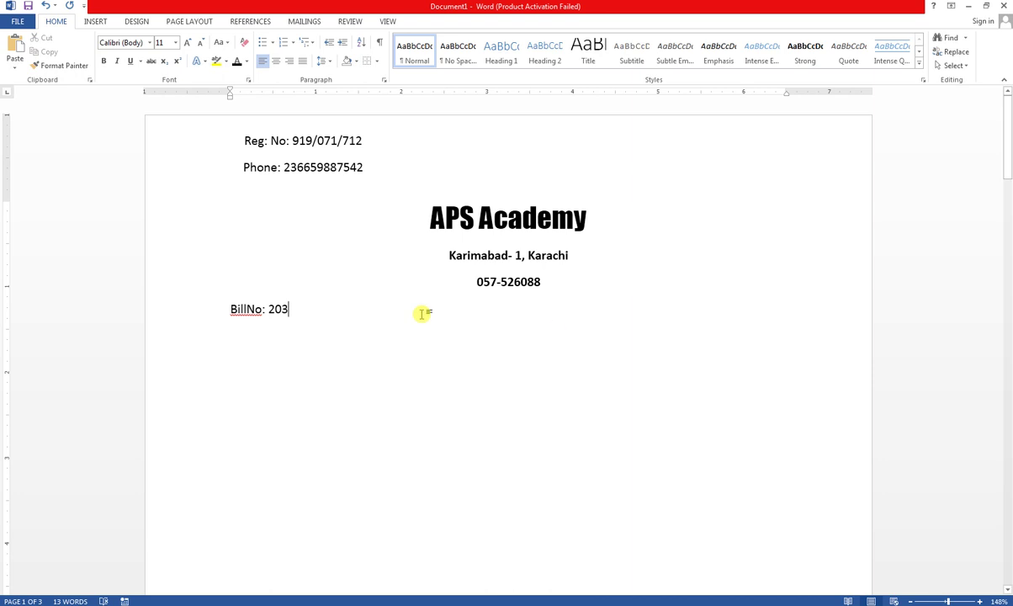
right_click(244, 308)
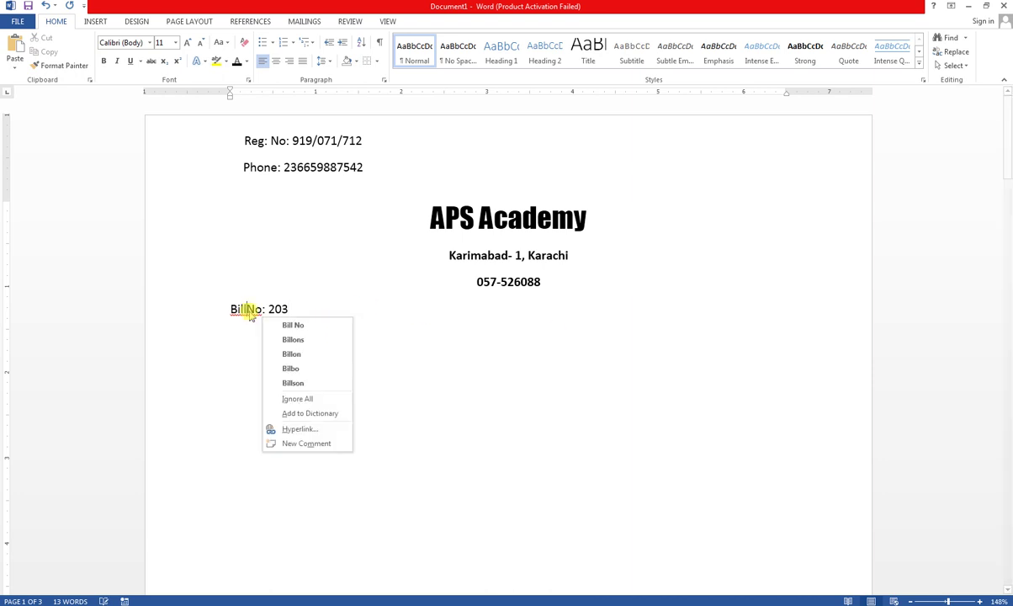
click(278, 323)
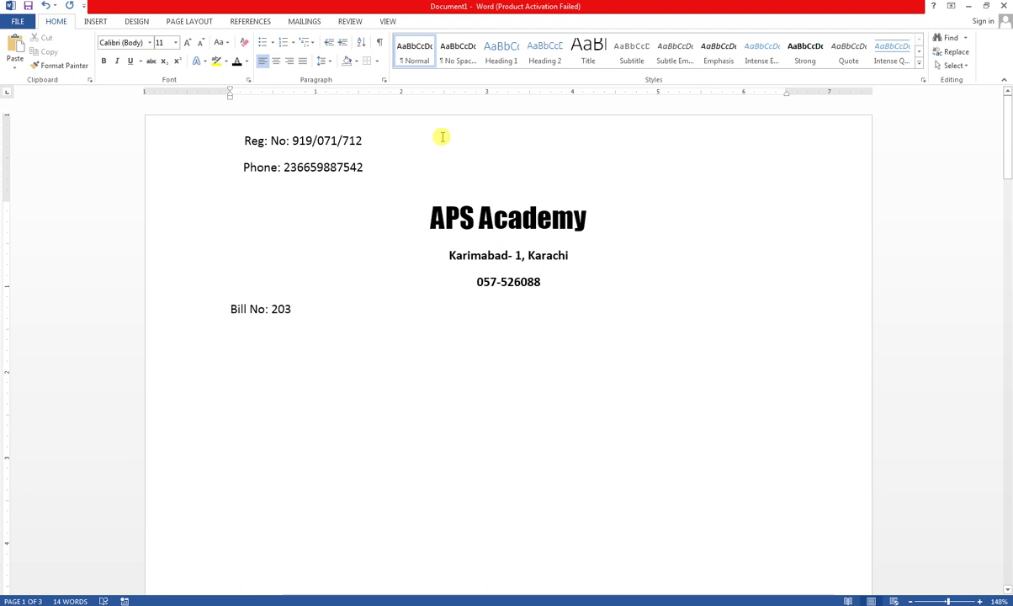
click(286, 62)
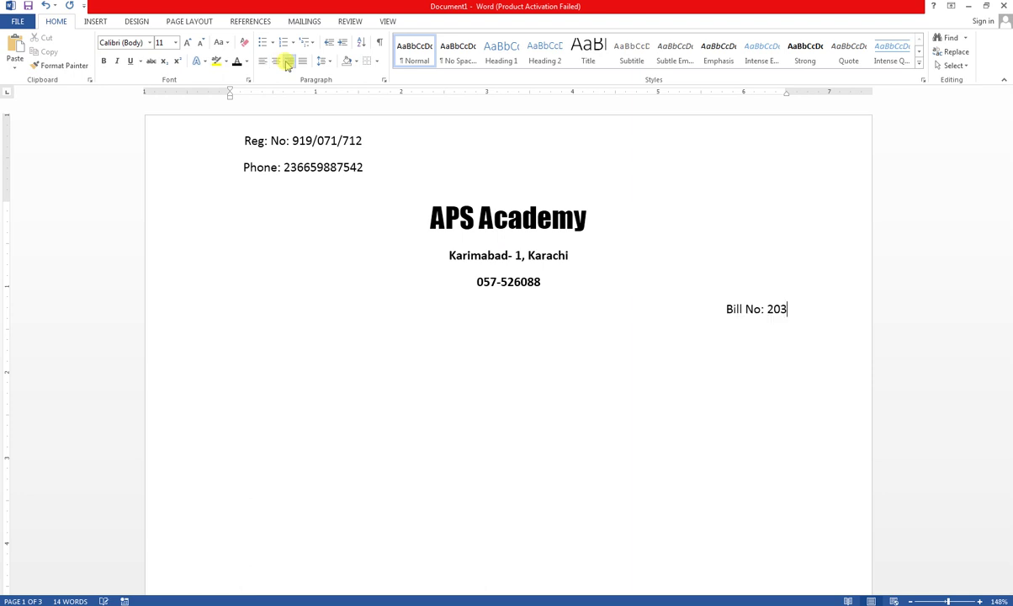
click(263, 61)
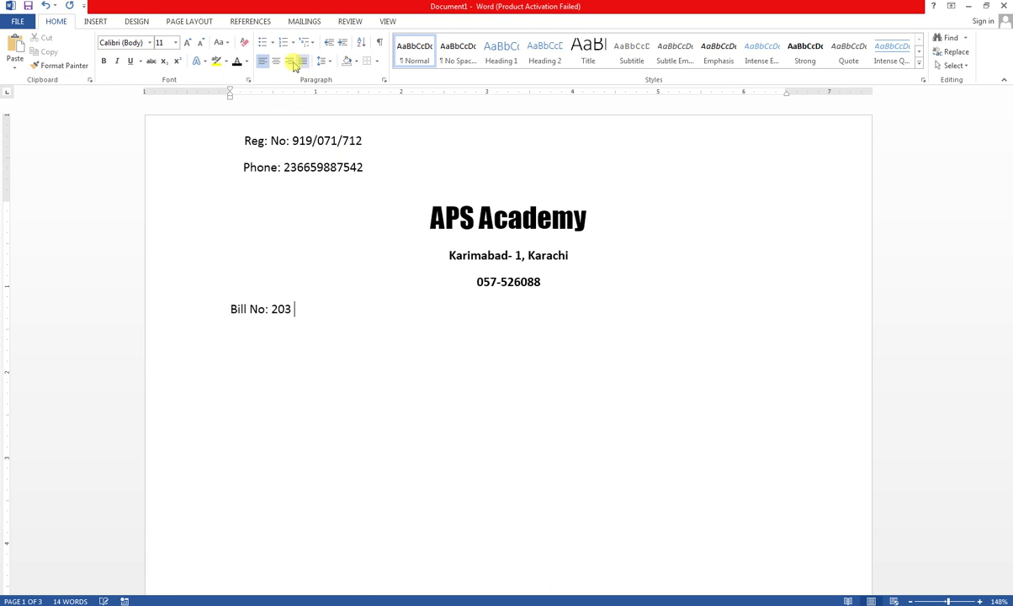
key(ctrl+r)
key(ctrl+l)
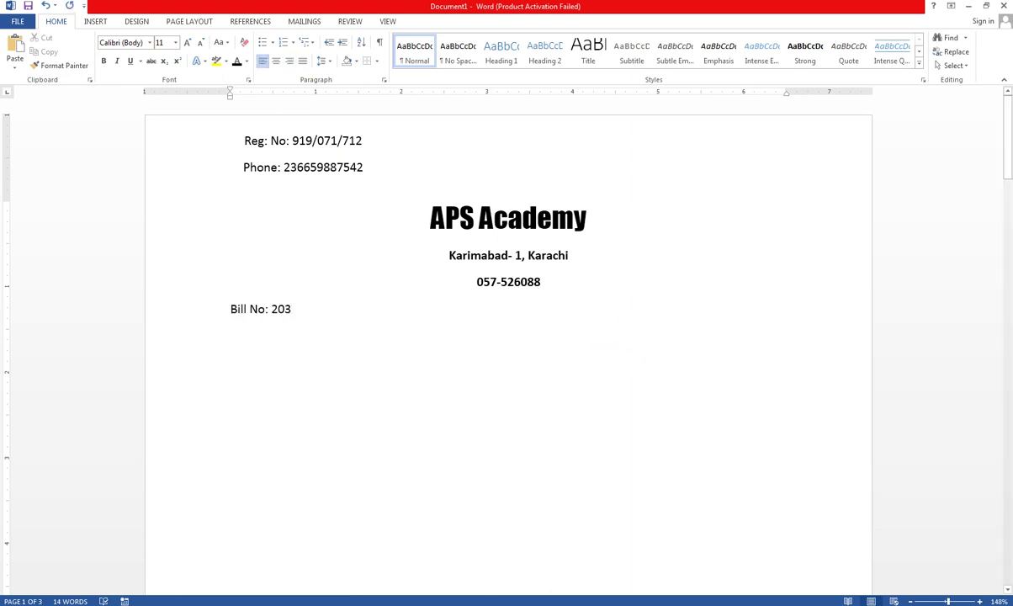
key(Tab)
key(Tab)
key(Tab)
key(Tab)
key(Tab)
key(Tab)
key(Tab)
key(Tab)
key(Tab)
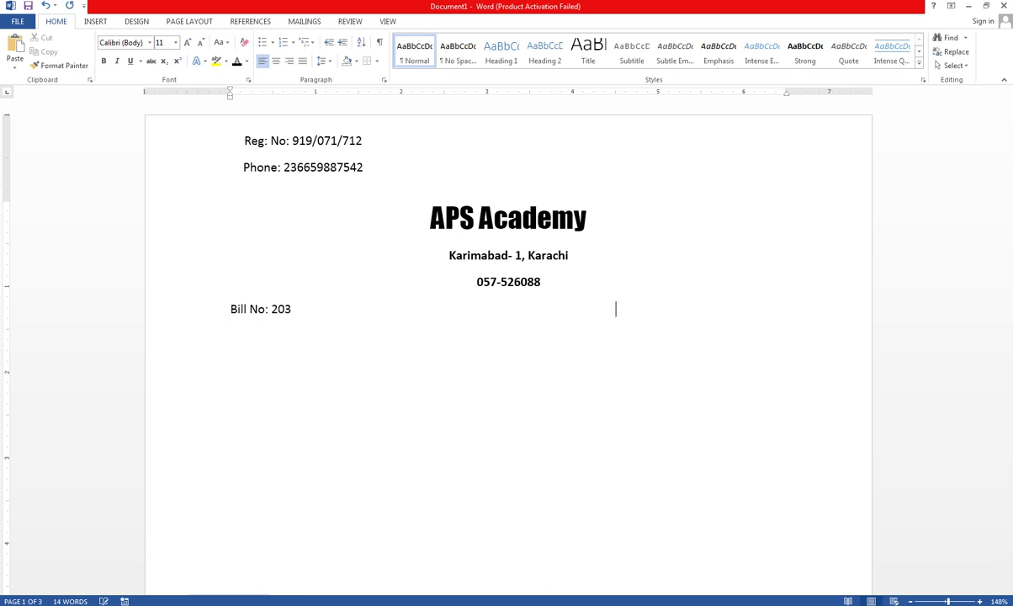
- Add a 'Date_______________' blank to the right of Bill No: 203
text(date)
key(BackSpace)
key(BackSpace)
key(BackSpace)
key(BackSpace)
text(Date_______________)
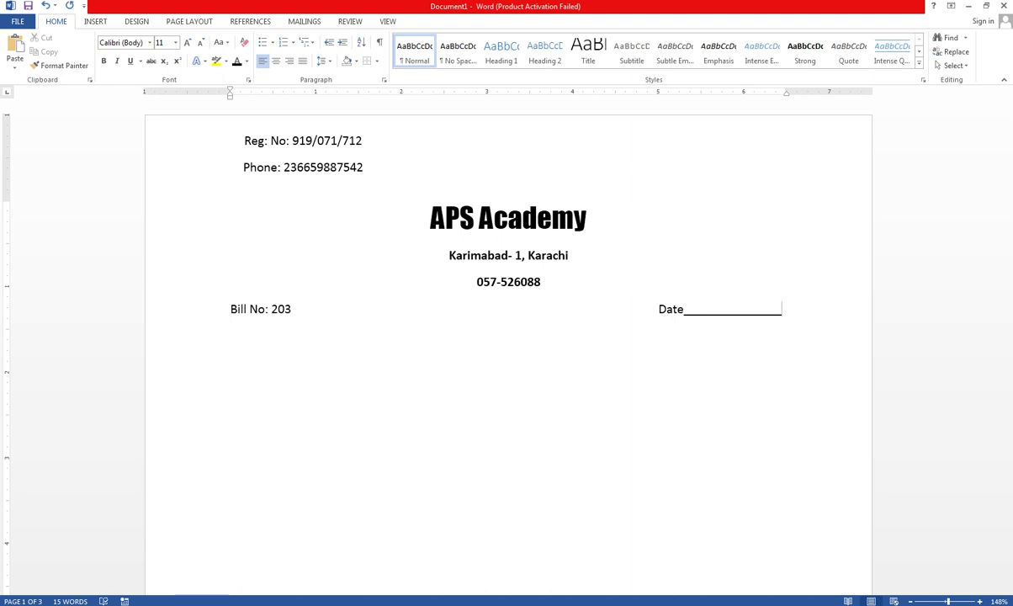
key(Return)
key(Return)
- Add a full-width underlined Name blank on the next line, with a fresh line beneath it
key(BackSpace)
text(Bil)
key(BackSpace)
key(BackSpace)
key(BackSpace)
text(Name_________________)
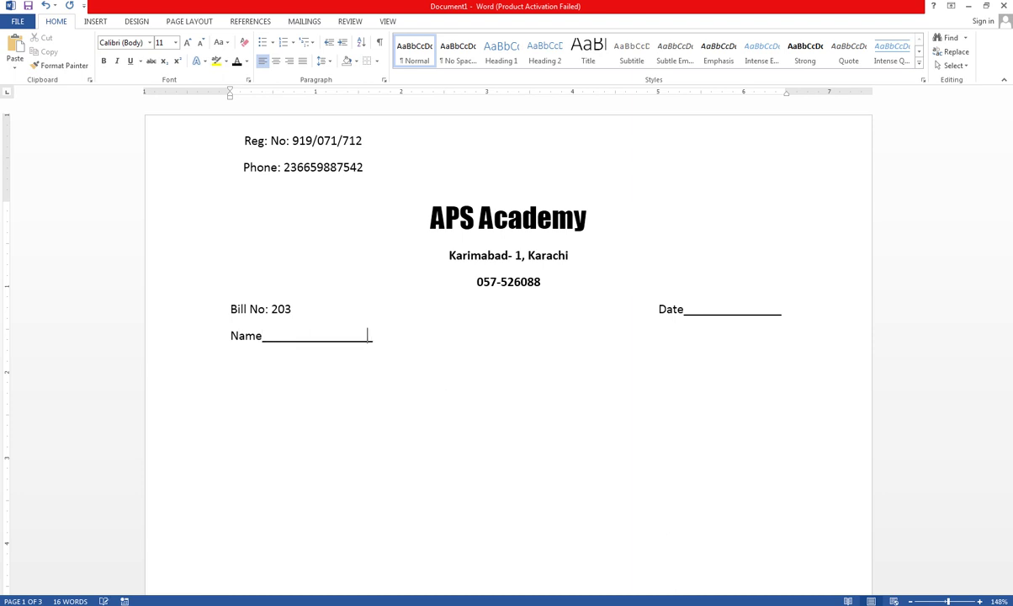
text(___________________________________________________)
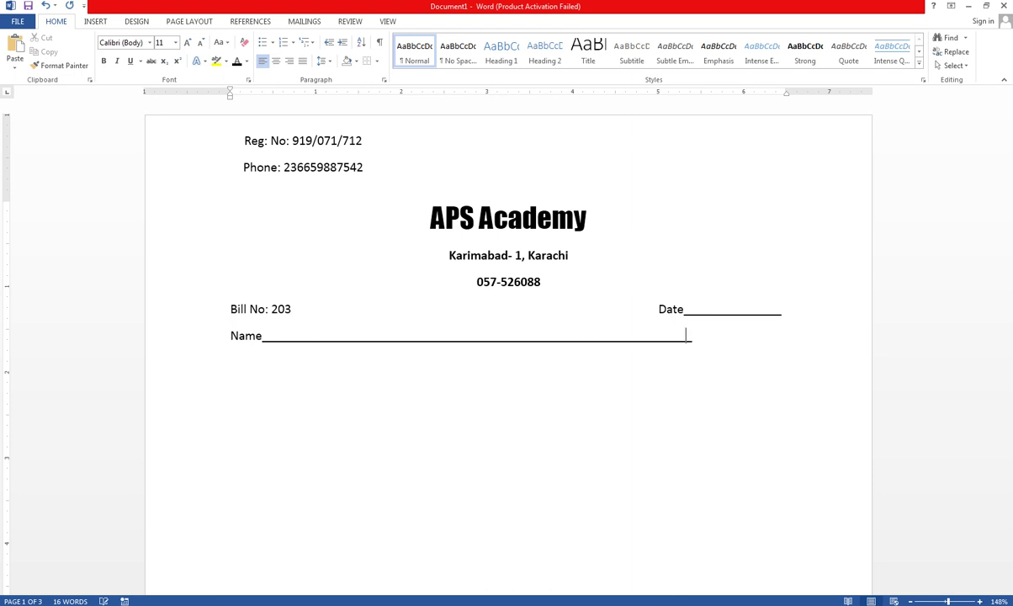
text(________________)
key(BackSpace)
key(BackSpace)
key(BackSpace)
key(Return)
text(Address)
key(BackSpace)
key(BackSpace)
key(BackSpace)
key(BackSpace)
key(BackSpace)
key(BackSpace)
key(BackSpace)
key(BackSpace)
key(Return)
- Type an Address blank followed by a School/College blank, trimmed to fit one line
text(Address______________)
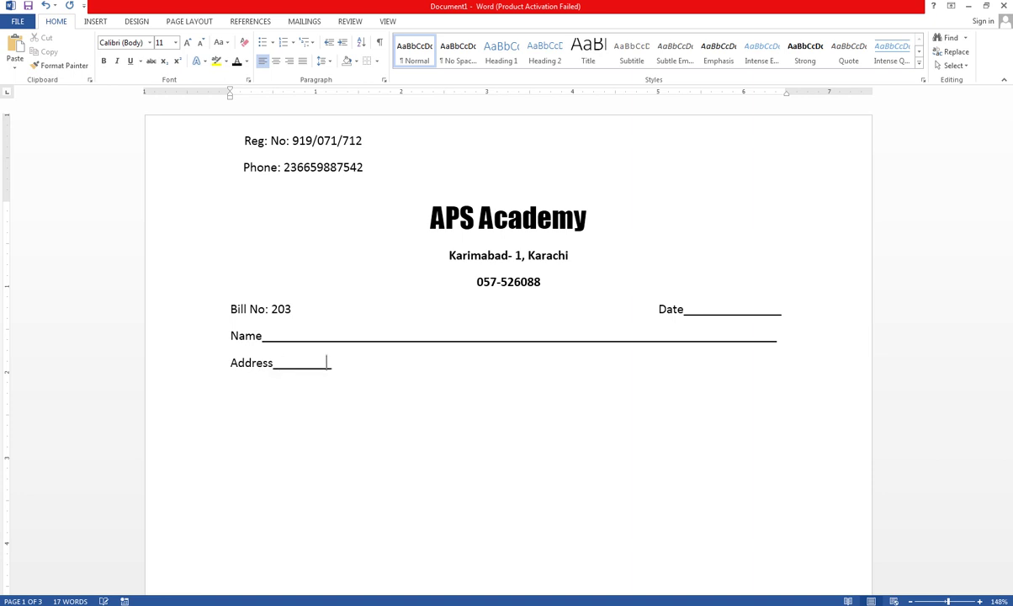
text(____________________________)
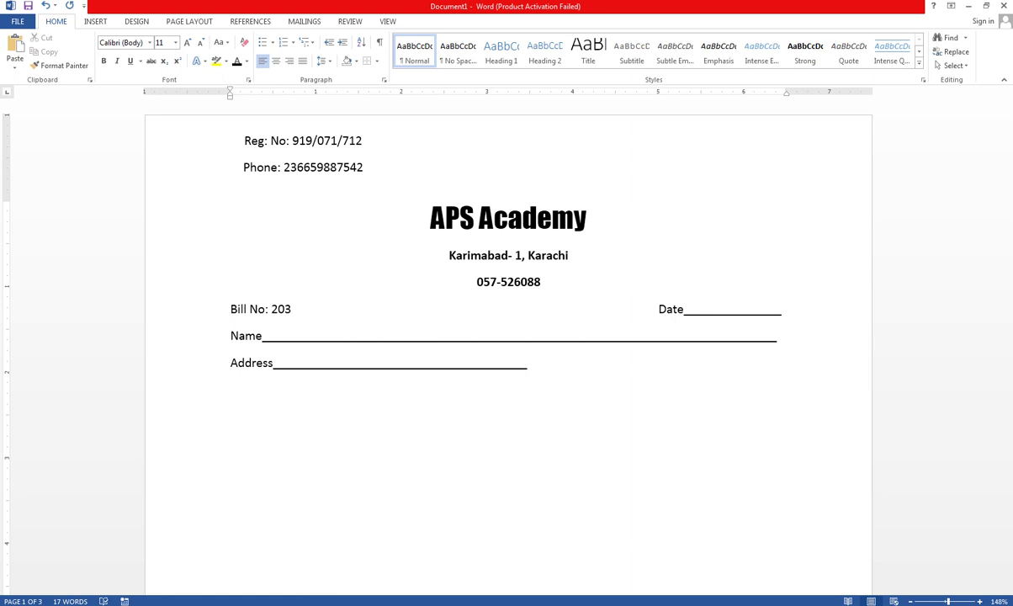
text(School/College)
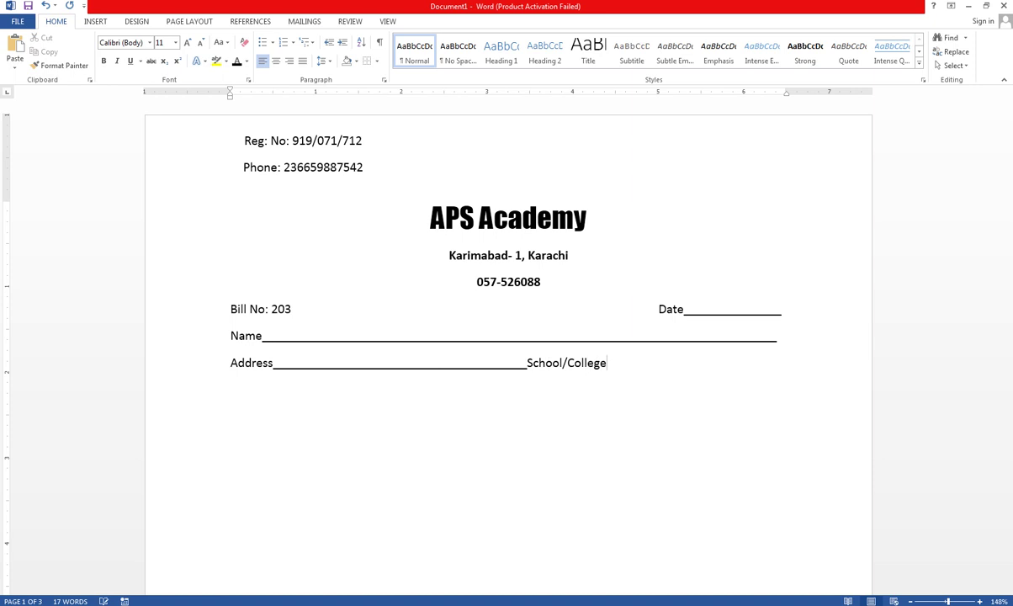
key(ctrl+0)
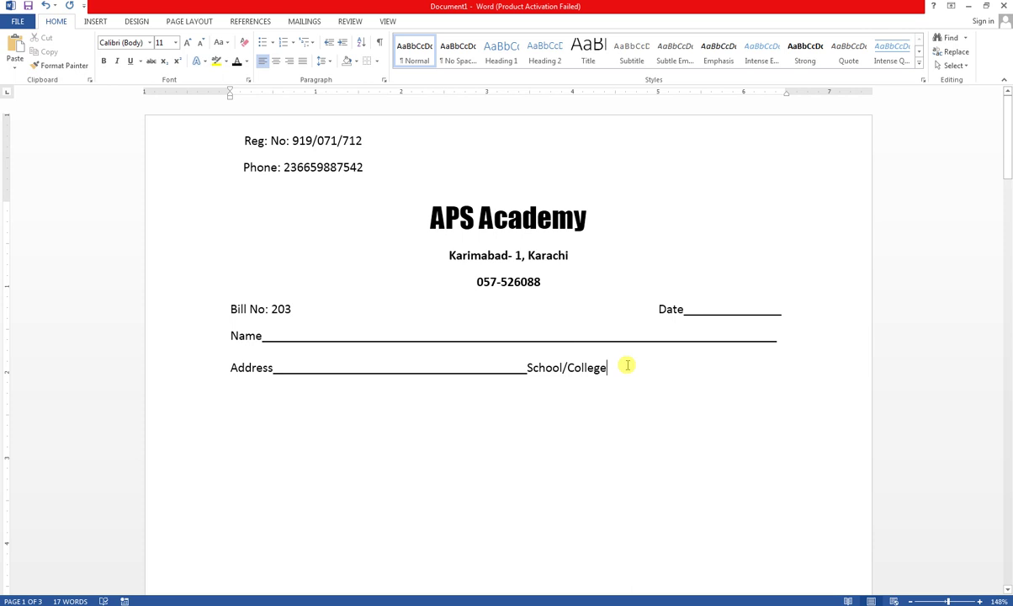
text(_________)
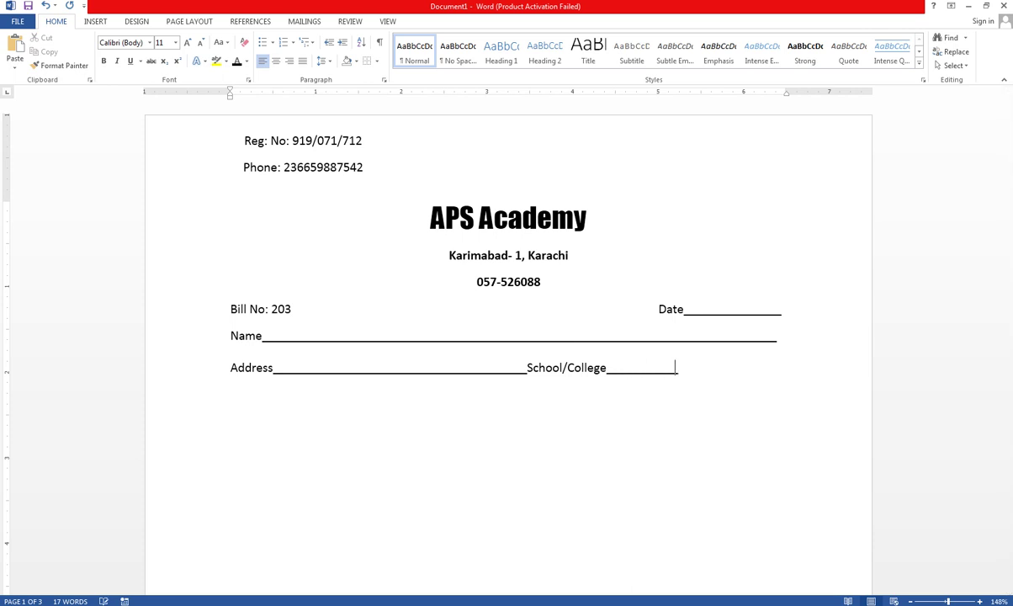
text(_______________)
key(BackSpace)
- Add a Class/Level/Course blank with a Batch blank on one line
text(Class/Lev)
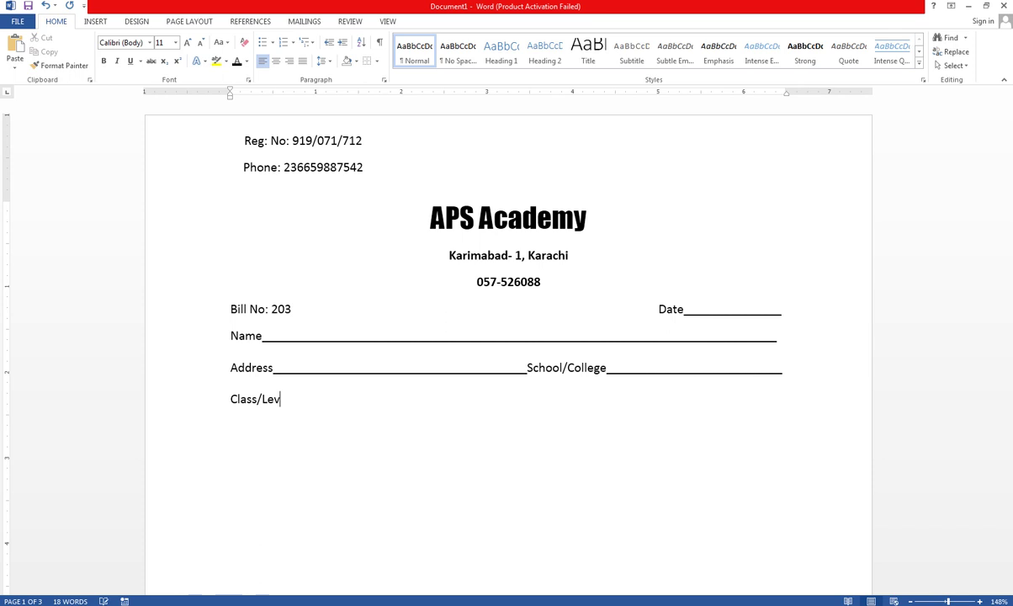
text(el/Course ______________)
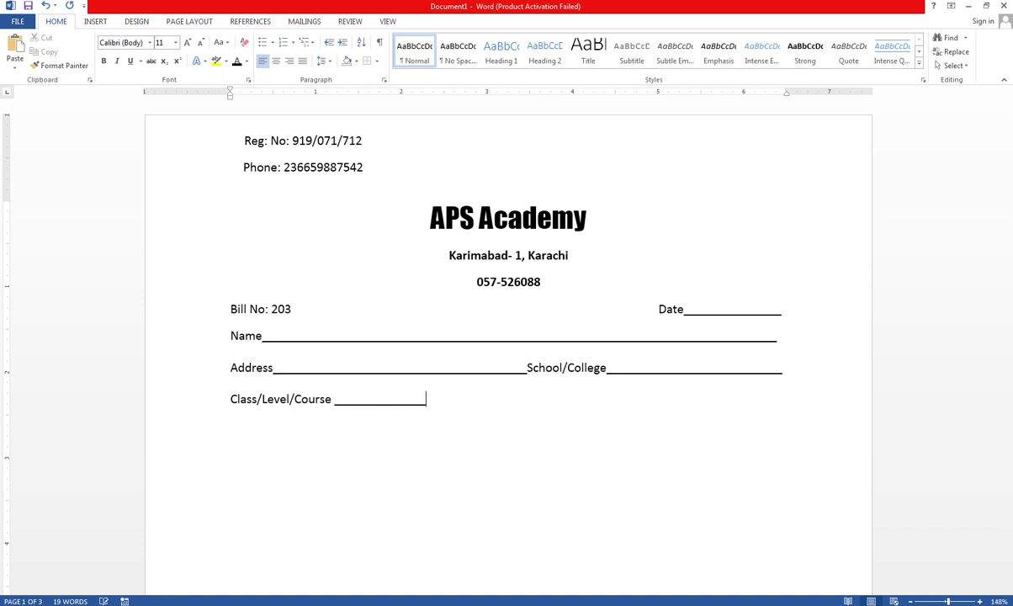
text(_______________________________)
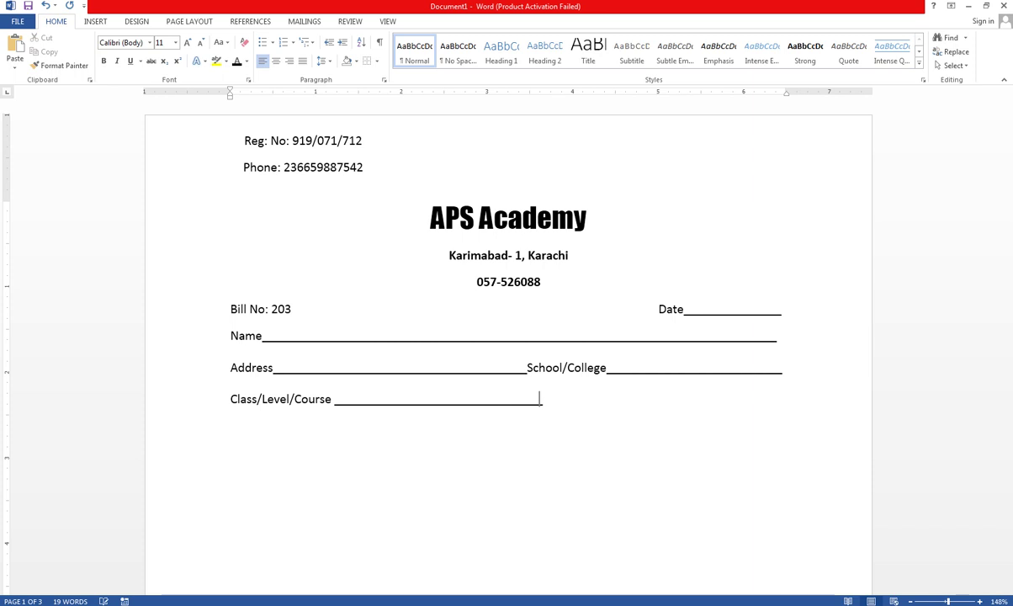
text(_Ba)
text(tch)
text(________________________)
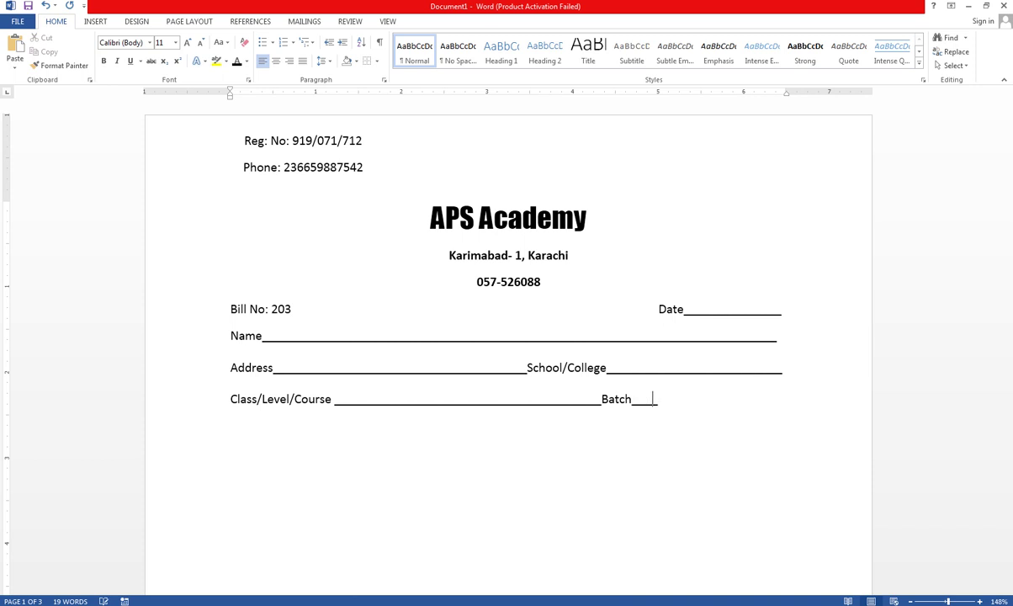
text(_____________________)
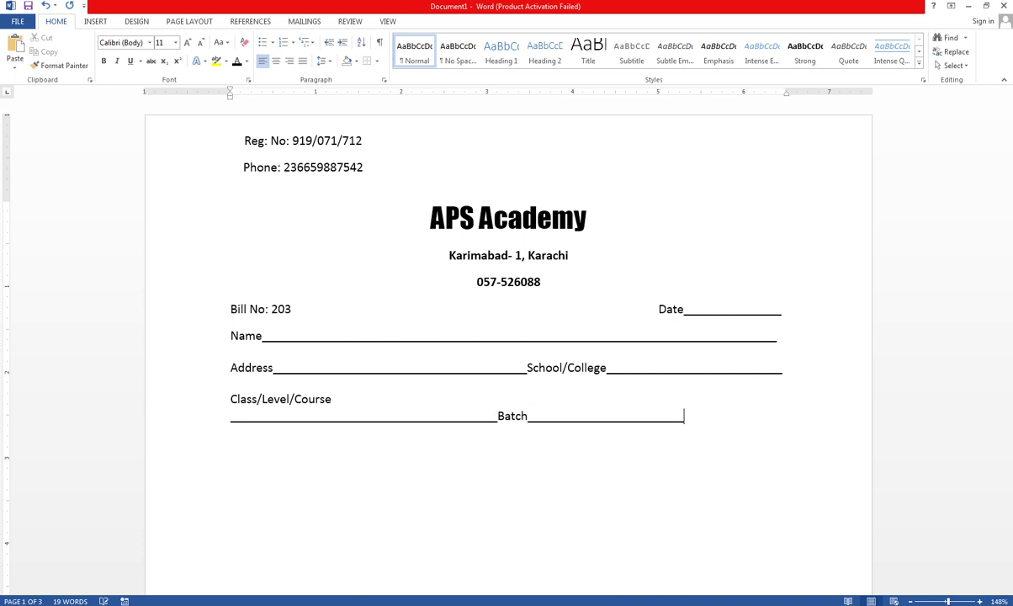
key(BackSpace)
key(Return)
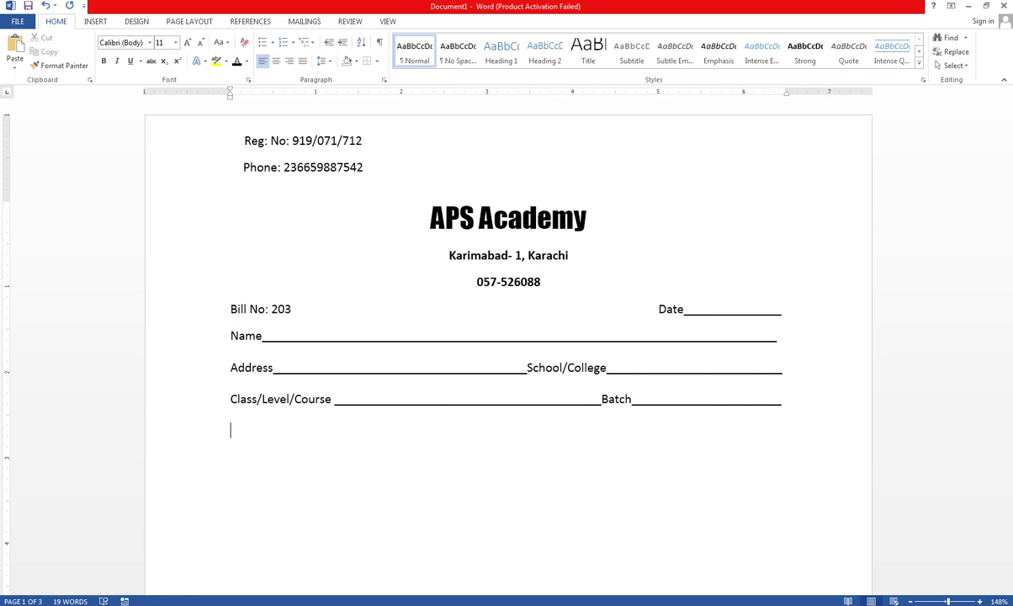
- Add a Month blank followed by a Subject blank on the next line
text(Month ______________________)
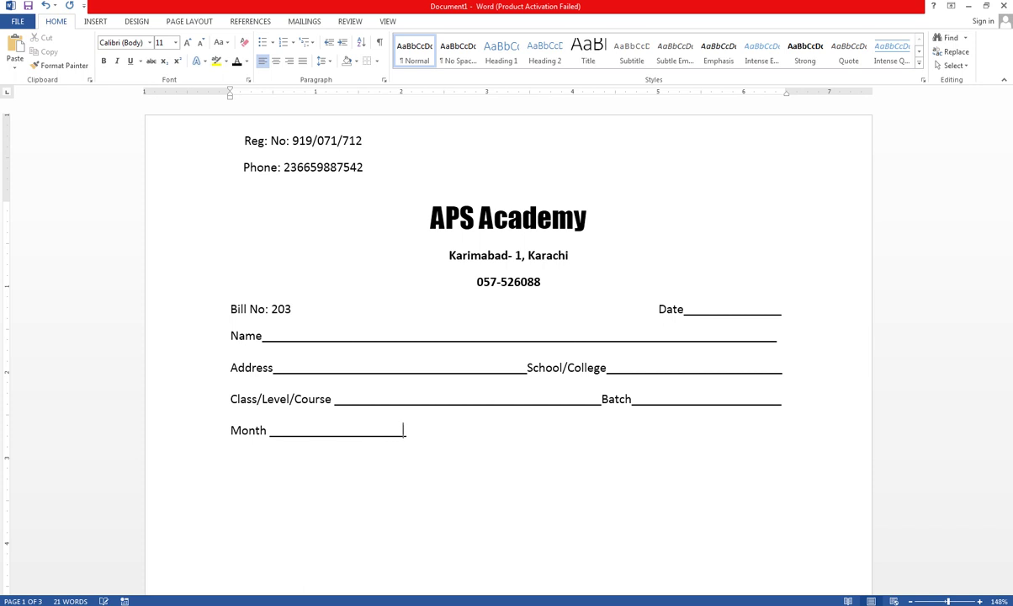
text(_____________ Sun)
key(BackSpace)
text(bject)
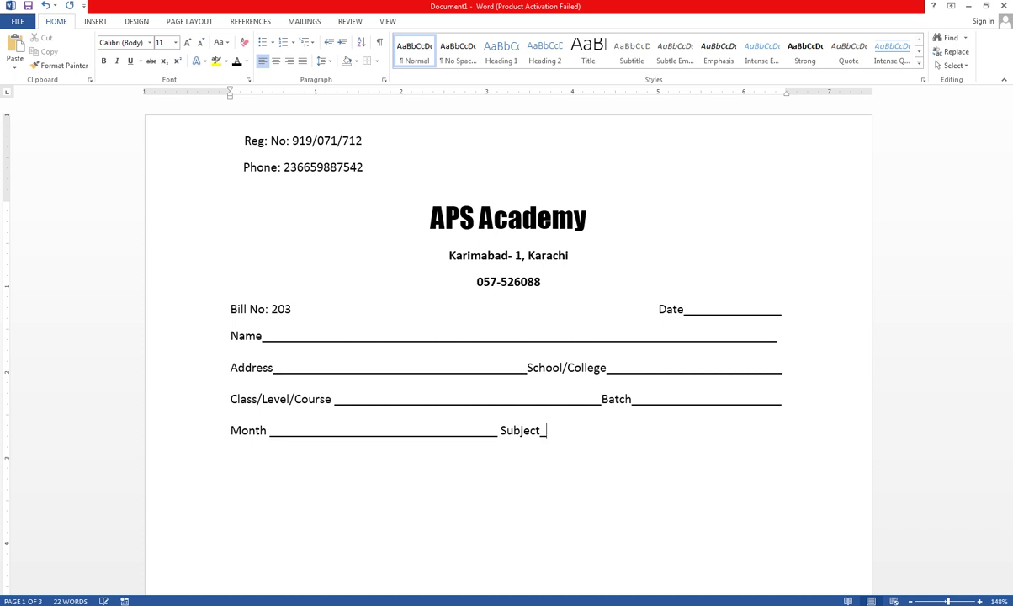
text(_________________________________________)
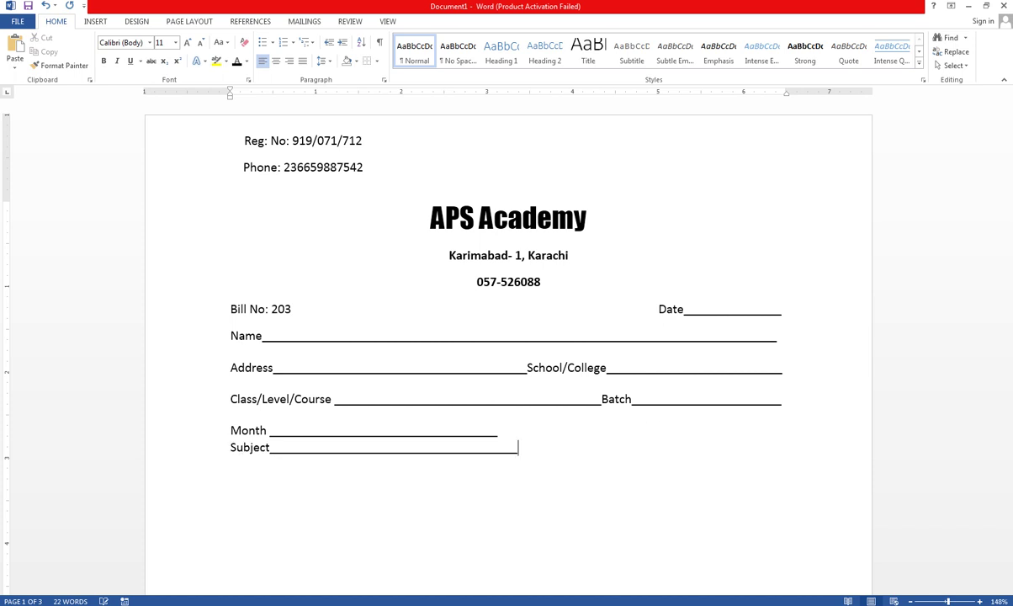
key(BackSpace)
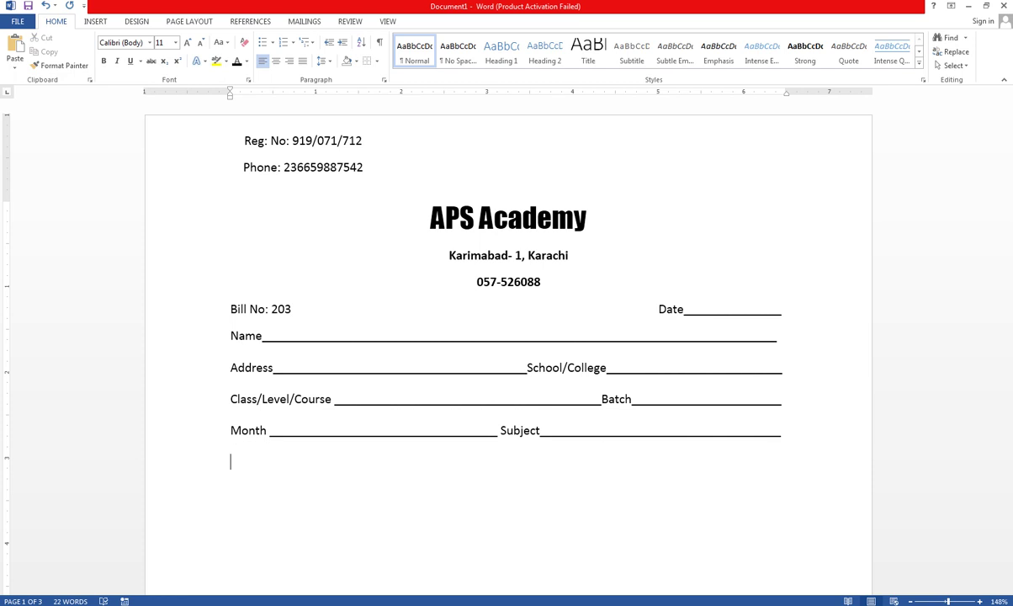
- Type 'Shift Mng/day/Eveng . Name of Instuctor' followed by an underscore blank
text(Shift Mng/day/)
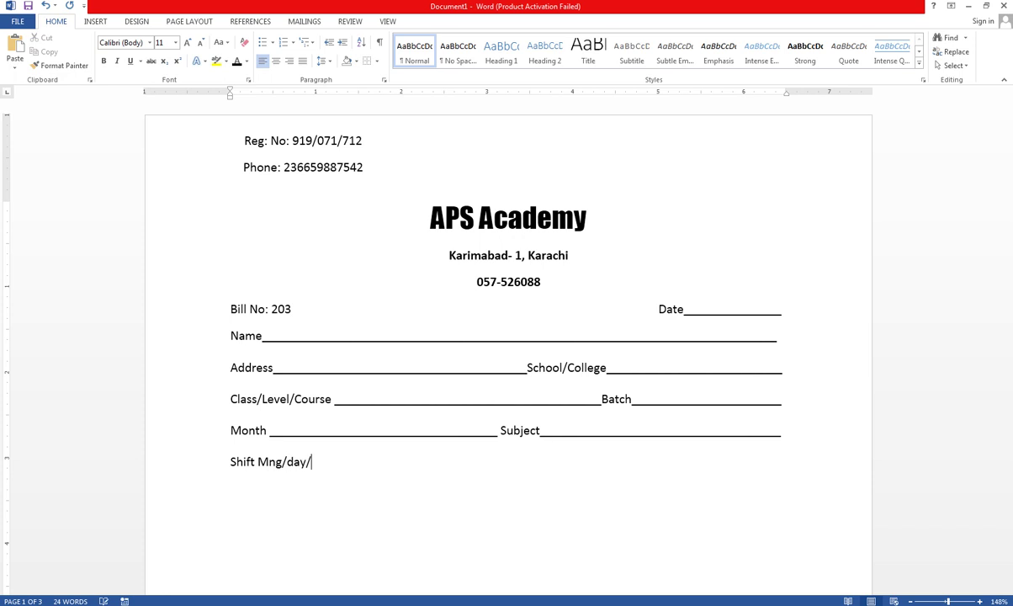
text(Eve)
text(ng . Name)
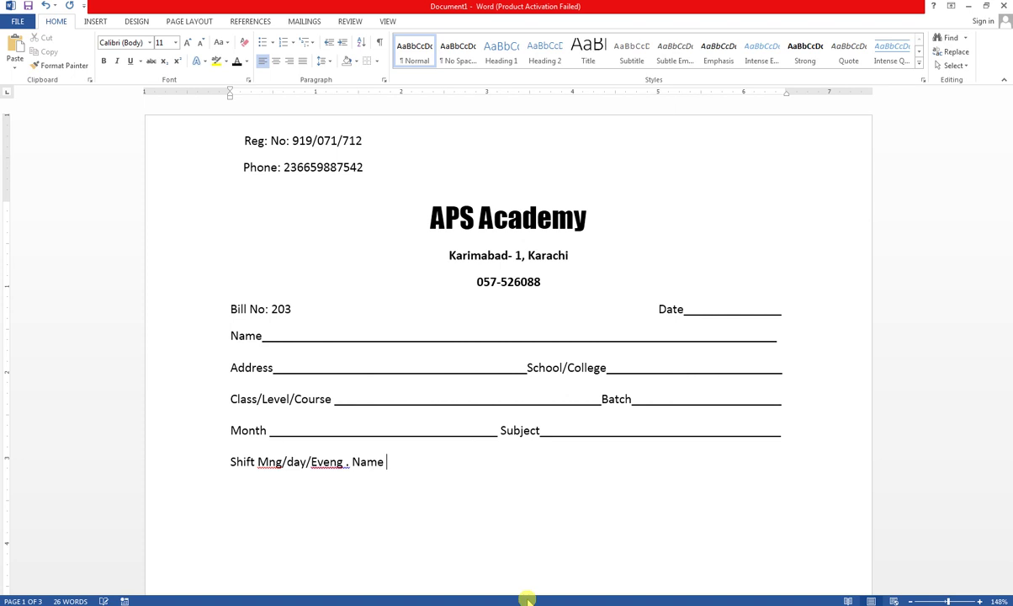
text( of Instuct)
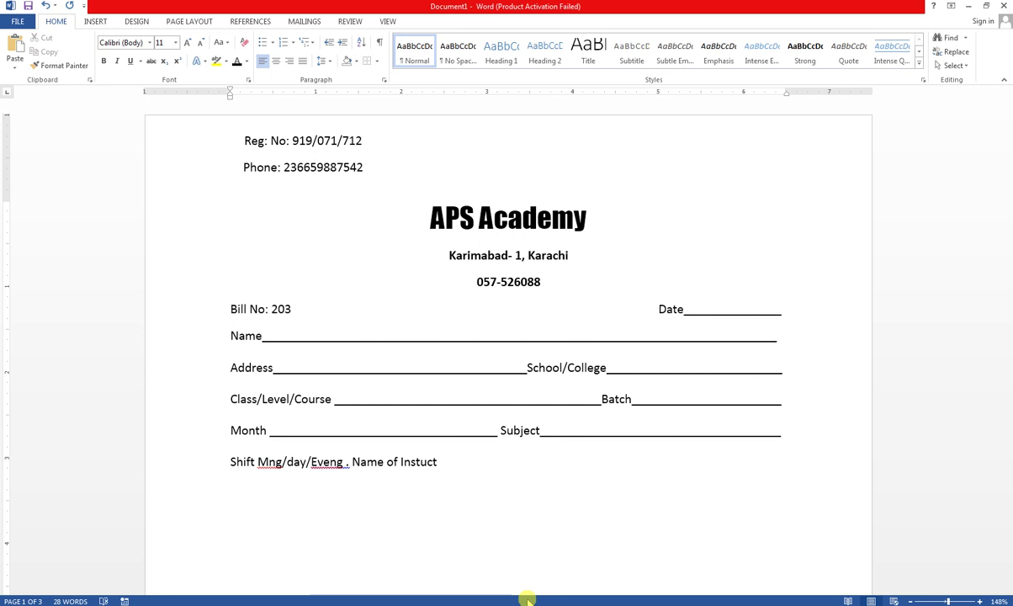
text(or )
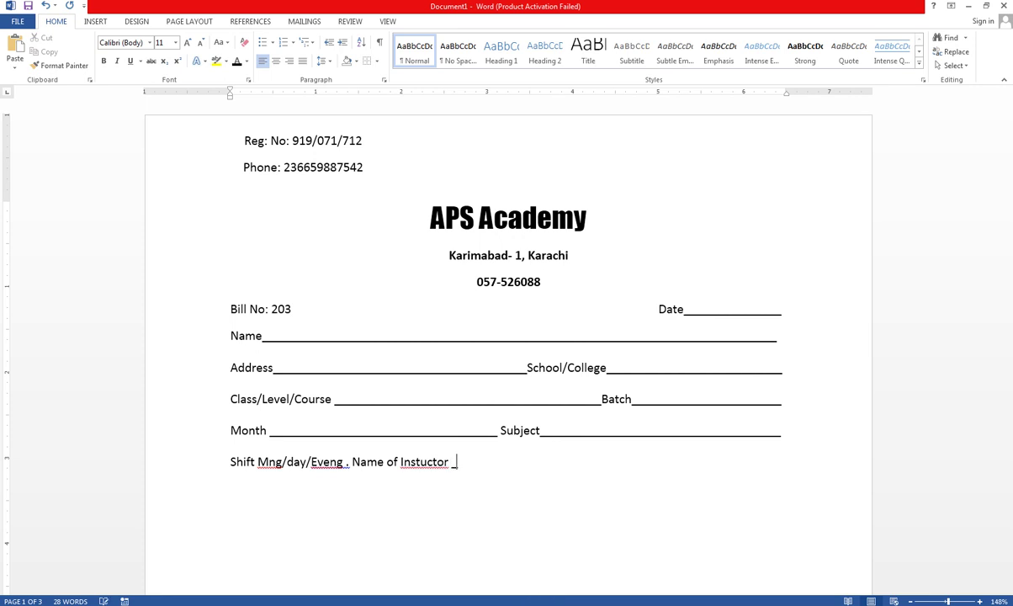
text(____________________________________________________)
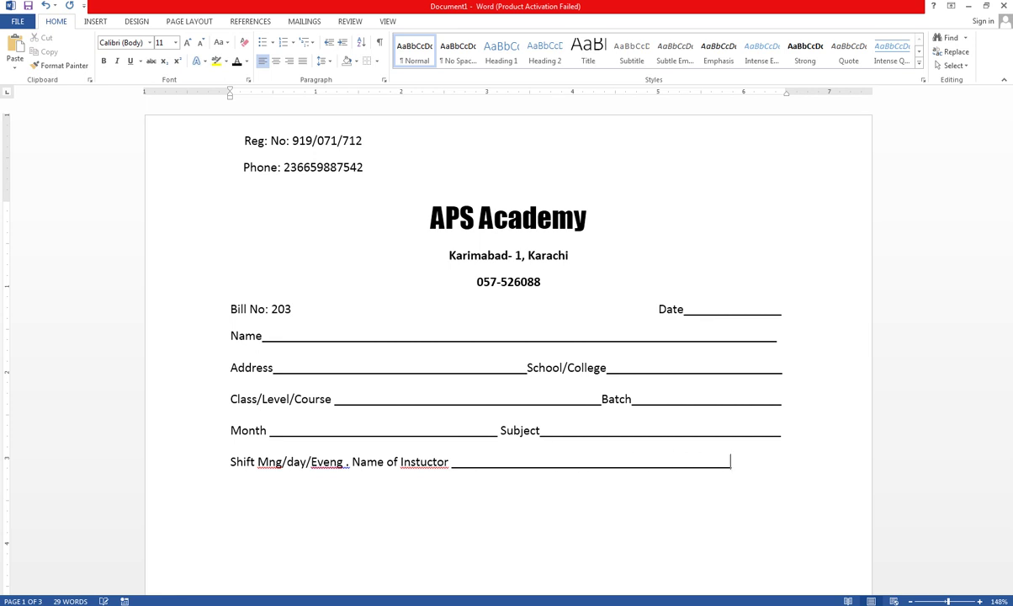
text(__________)
- Correct Instuctor to Instructor and Eveng to Even on the Shift line
right_click(433, 468)
click(471, 477)
right_click(328, 467)
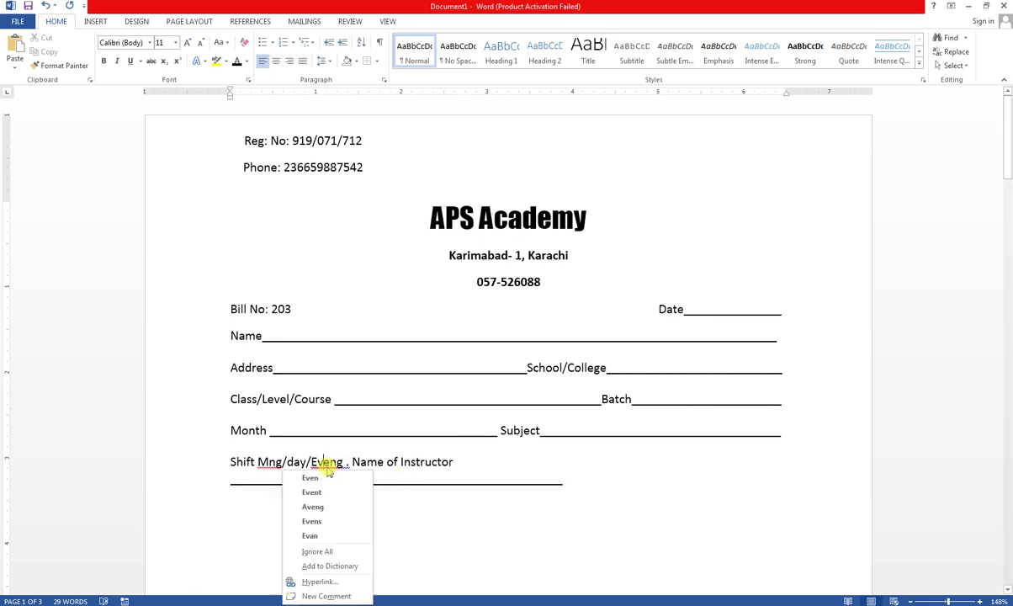
click(310, 478)
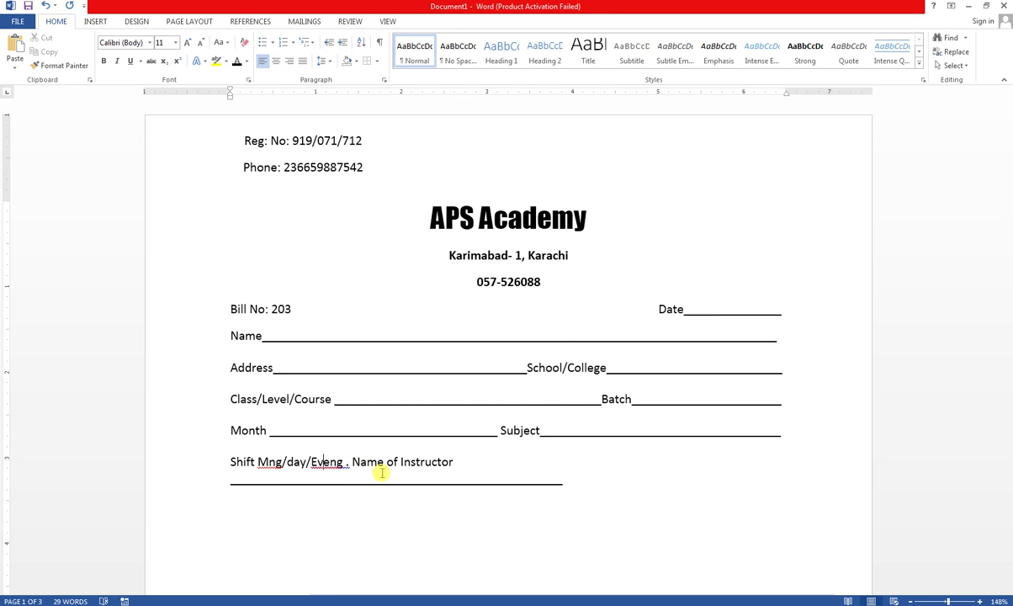
- Clear the spelling flags on Even and Mng so neither is marked misspelled
right_click(325, 462)
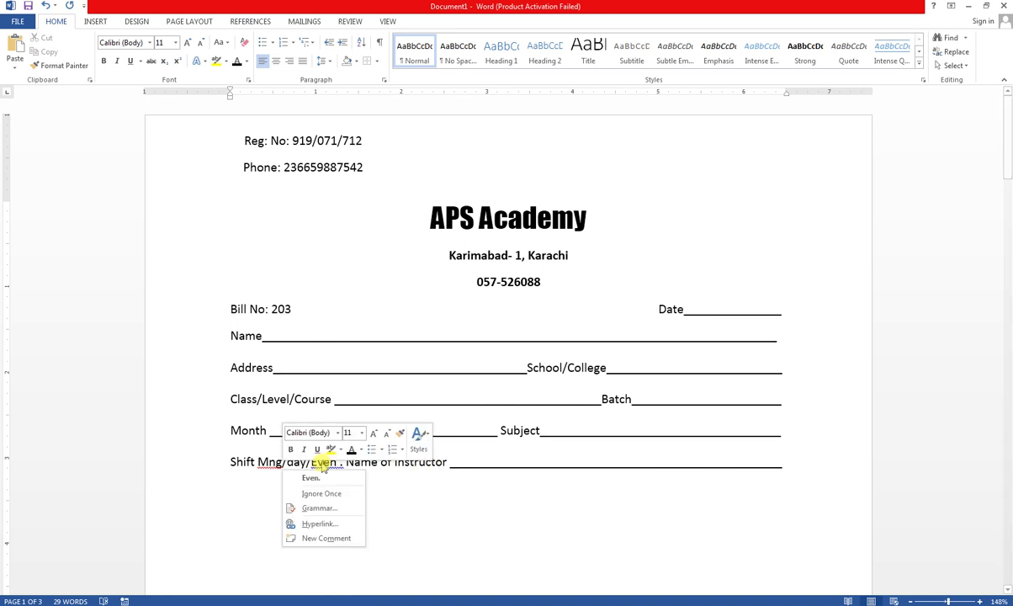
click(323, 491)
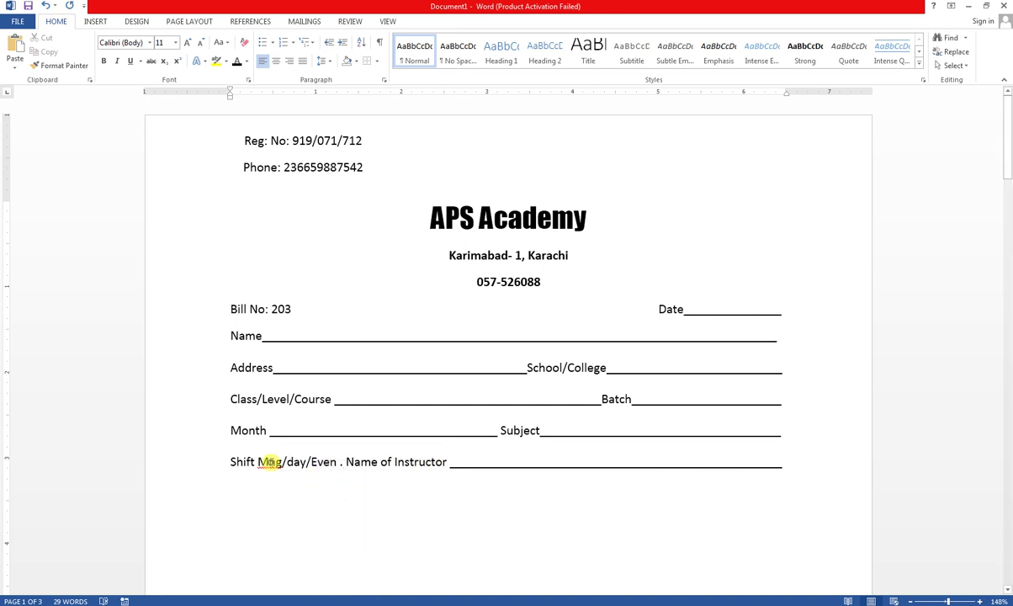
right_click(264, 463)
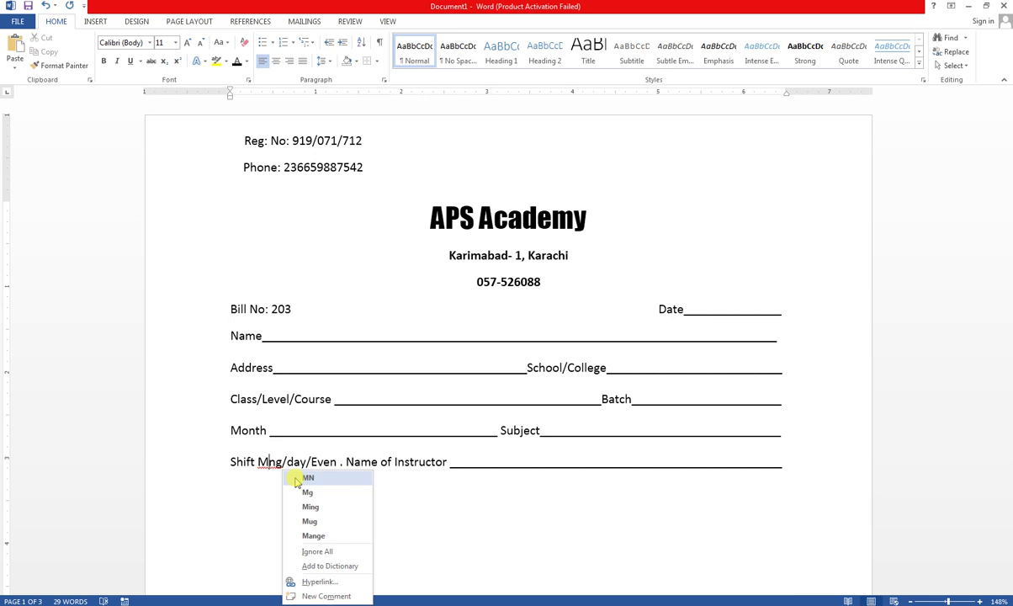
click(312, 552)
click(510, 501)
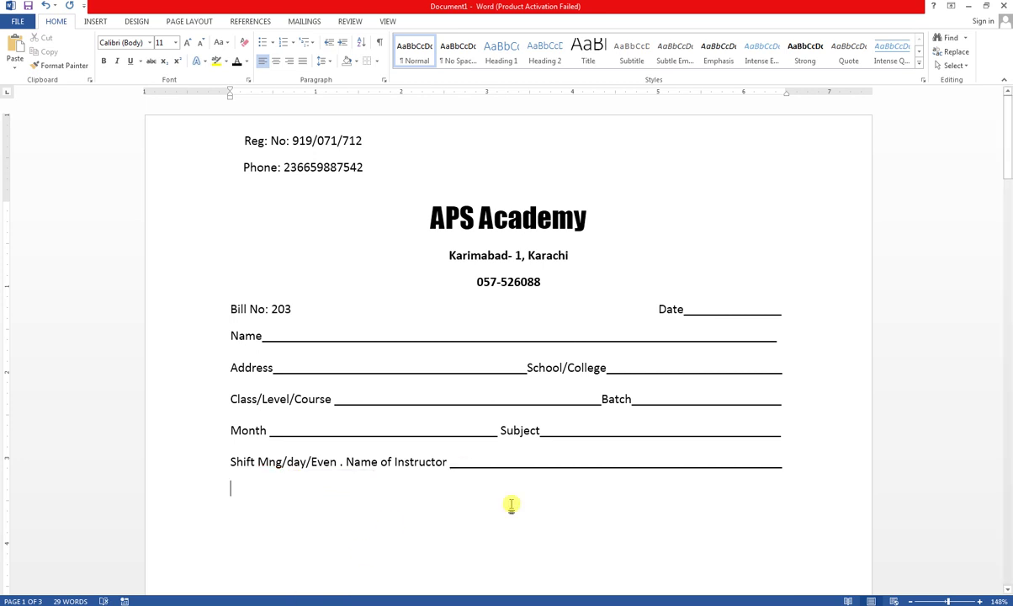
- Type the heading Receipt Bill on a new line below the Shift line, removing the stray dot
text(.)
key(Return)
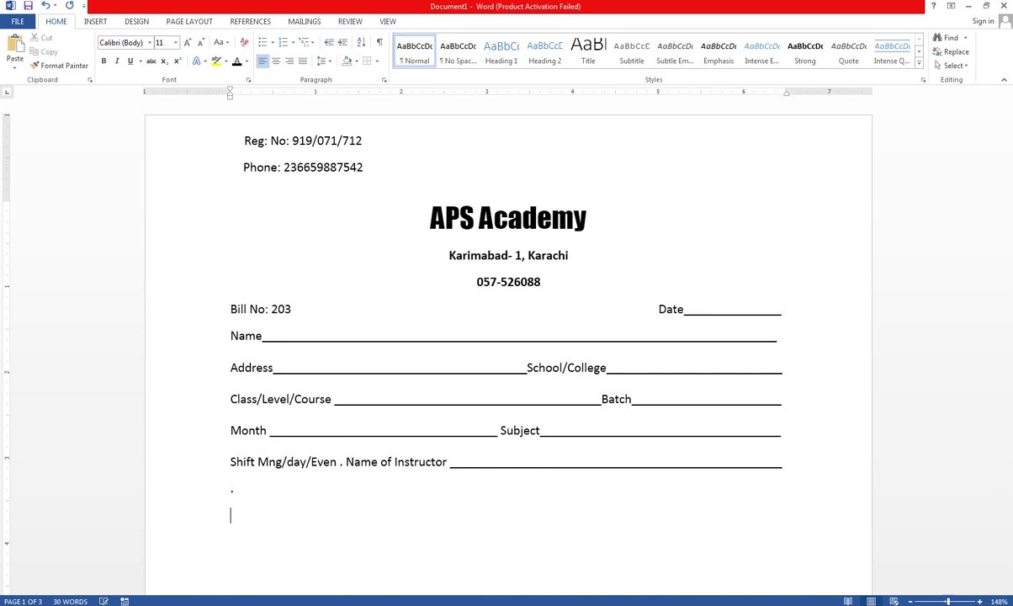
key(Up)
key(Delete)
key(Down)
text(R)
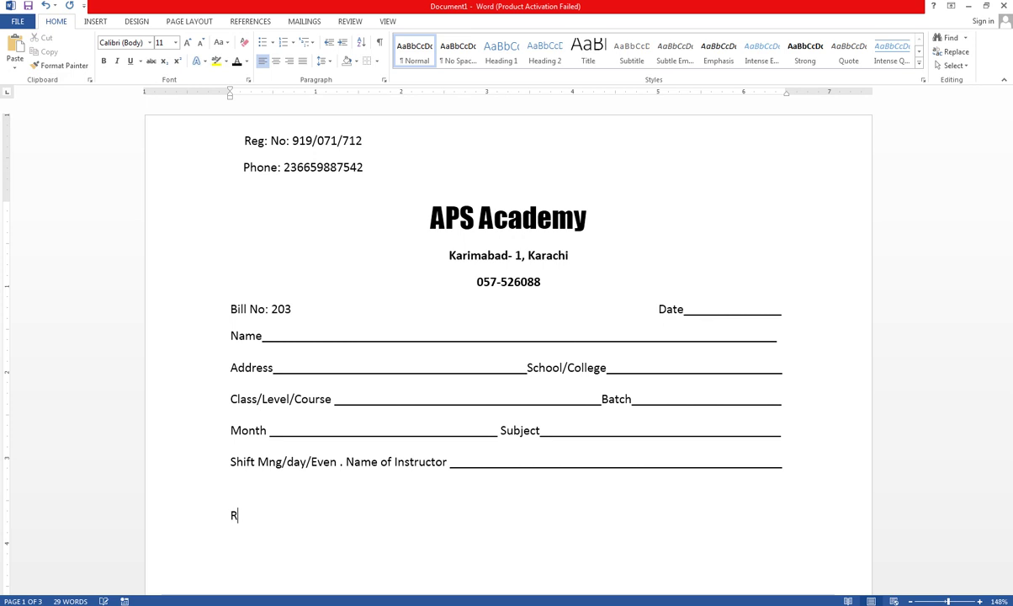
text(eceipt Bill)
- Make Receipt Bill bold, 14 pt and centred, then view the page at 100% zoom
drag(300, 515, 235, 519)
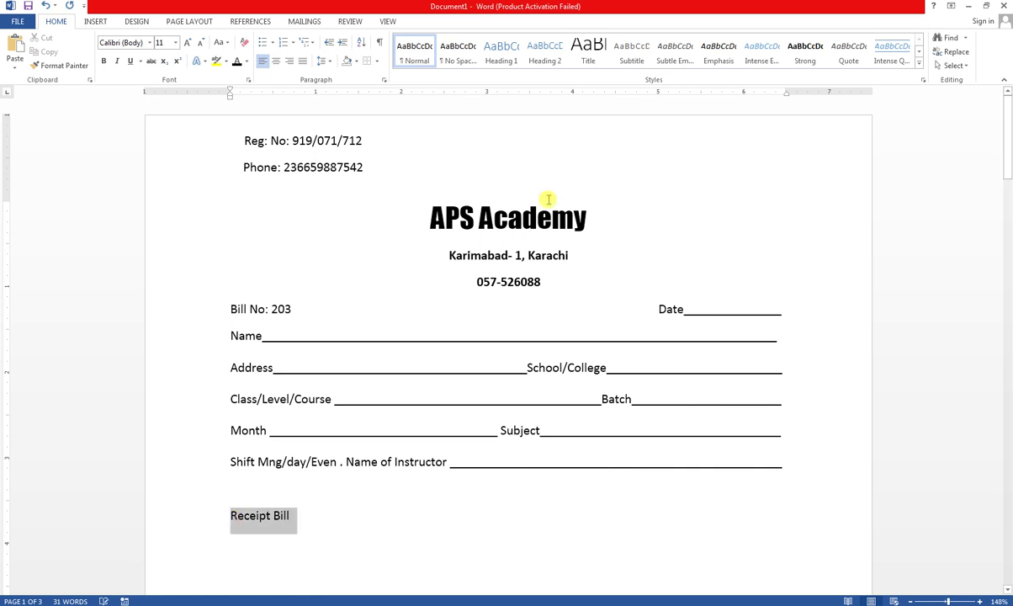
drag(587, 217, 428, 217)
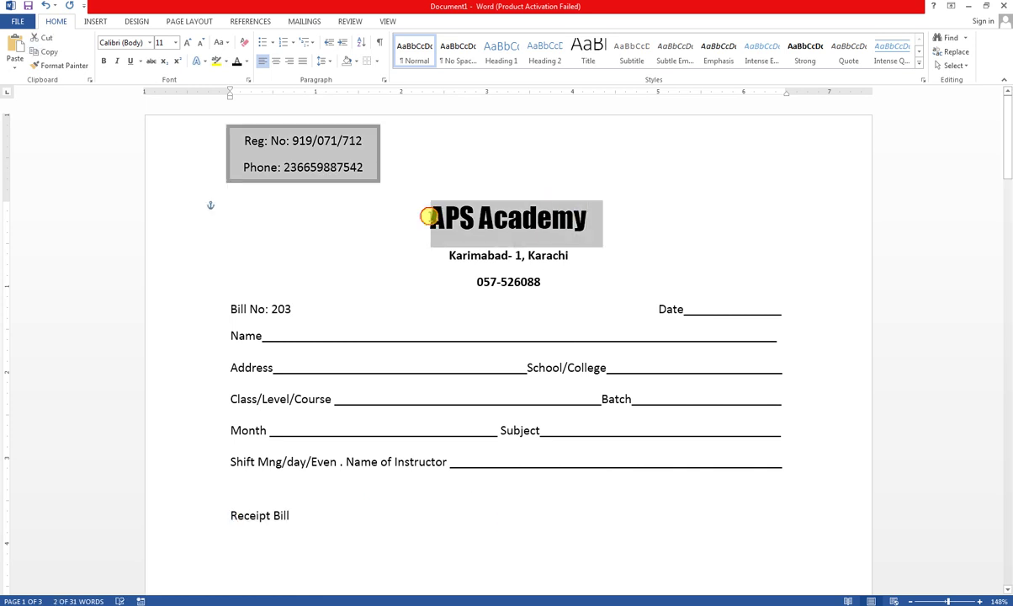
click(369, 519)
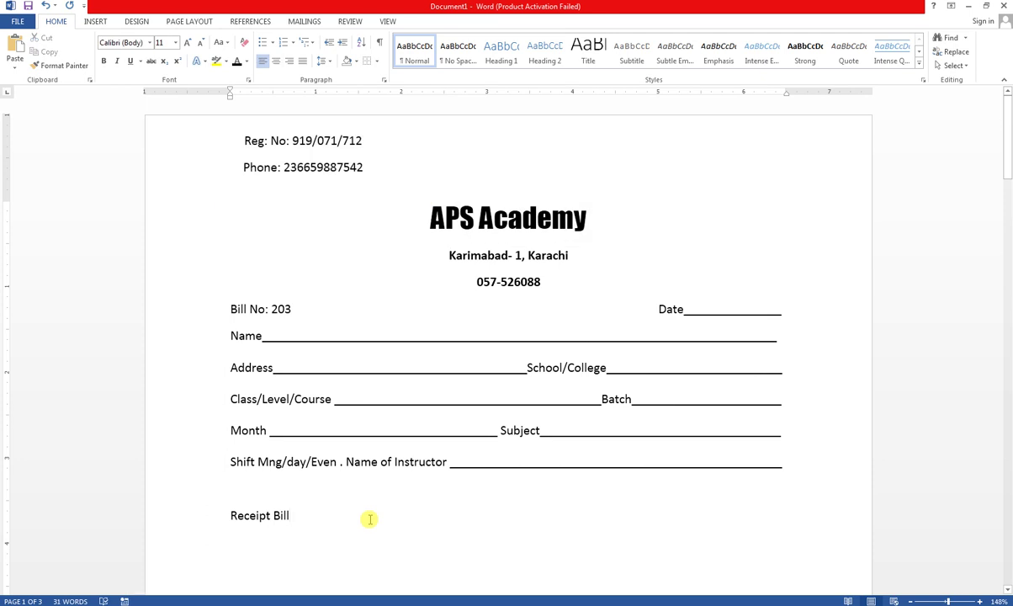
mouse_move(315, 605)
click(207, 512)
click(103, 60)
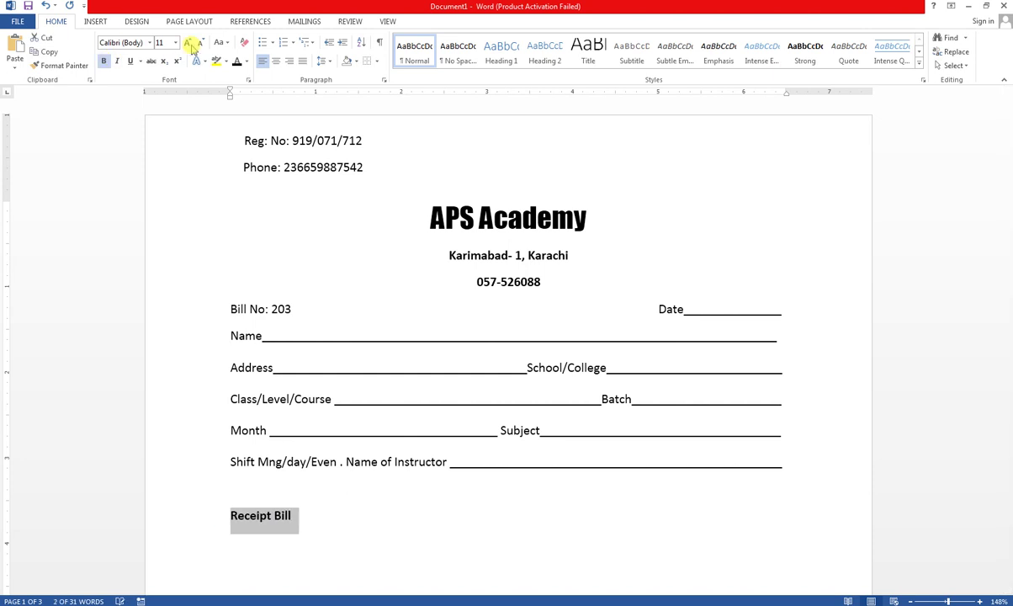
click(188, 43)
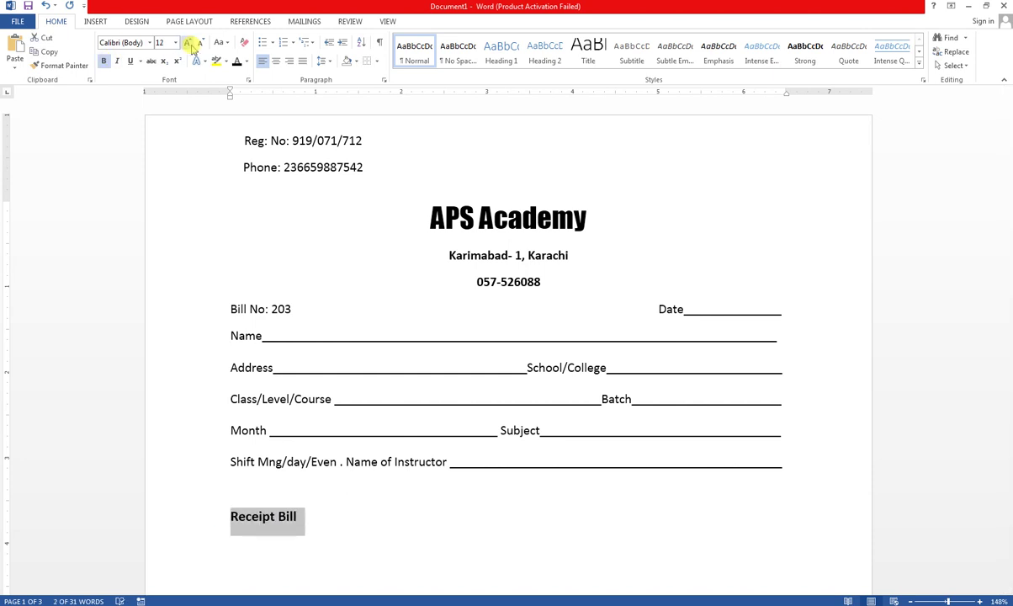
click(191, 44)
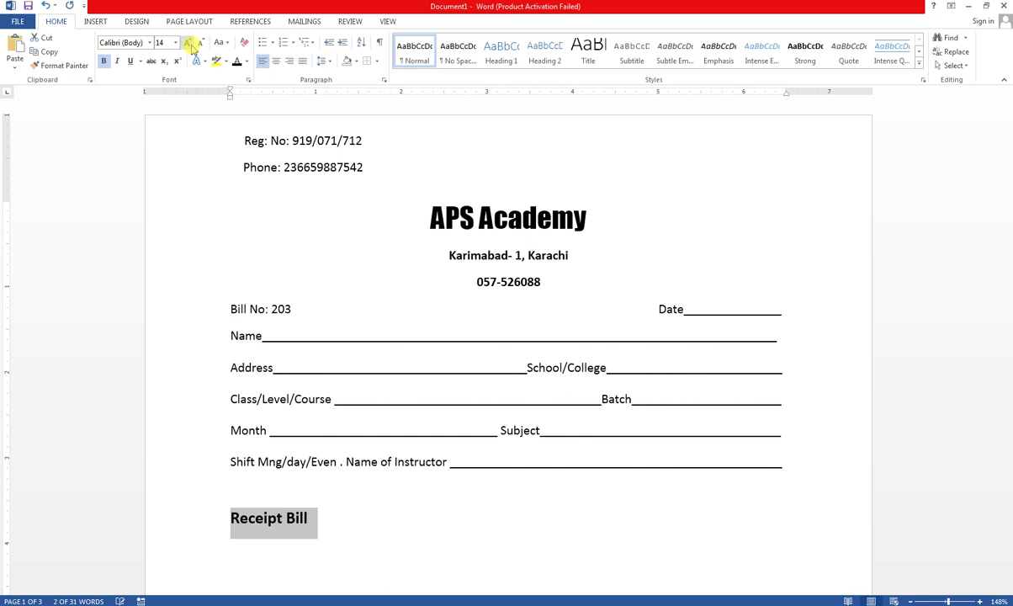
click(276, 60)
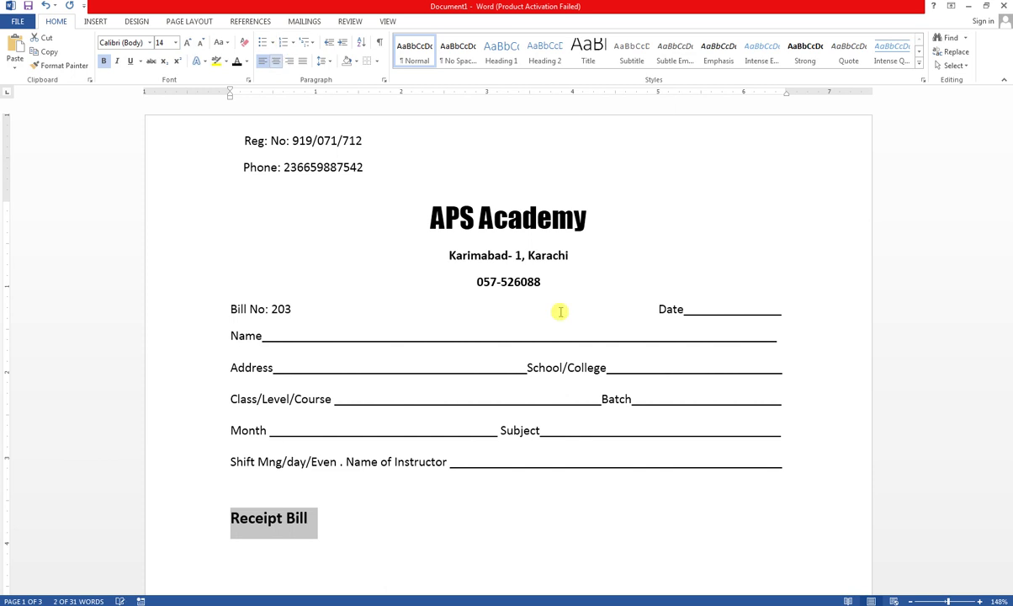
click(946, 601)
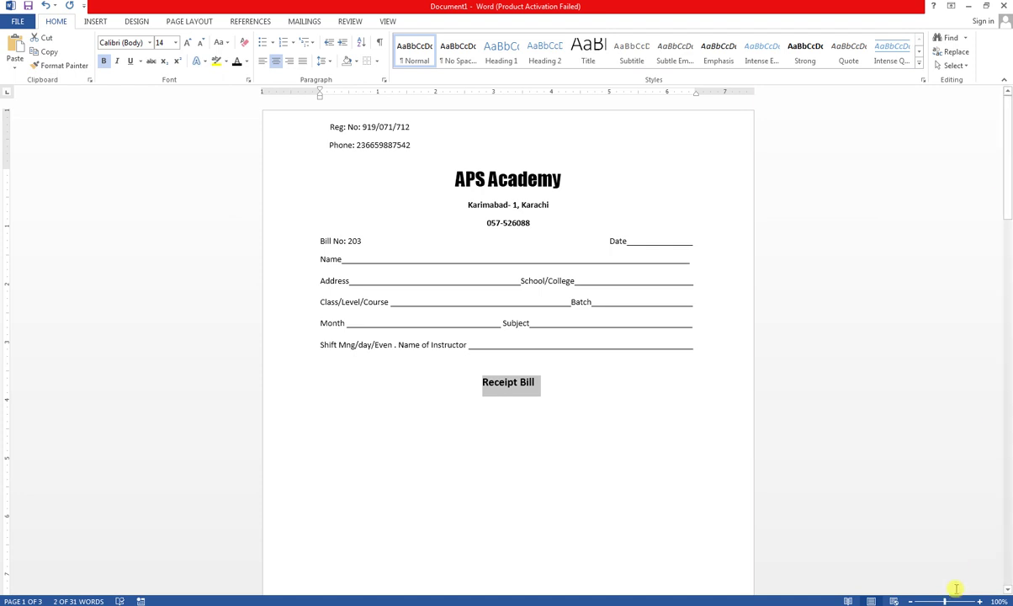
- Insert a three-column table on the blank line below the Receipt Bill heading
drag(940, 601, 938, 600)
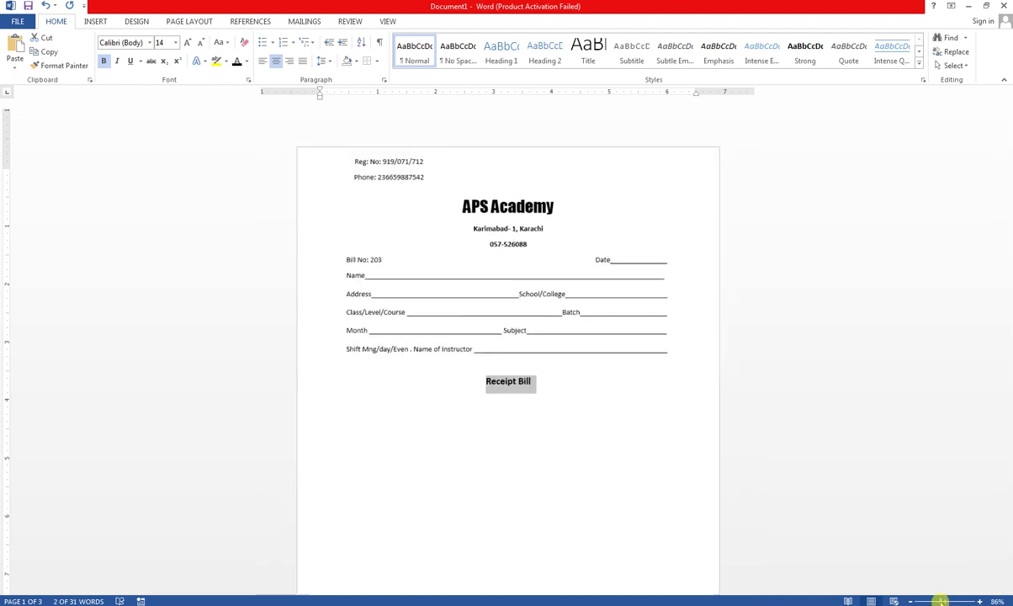
click(534, 386)
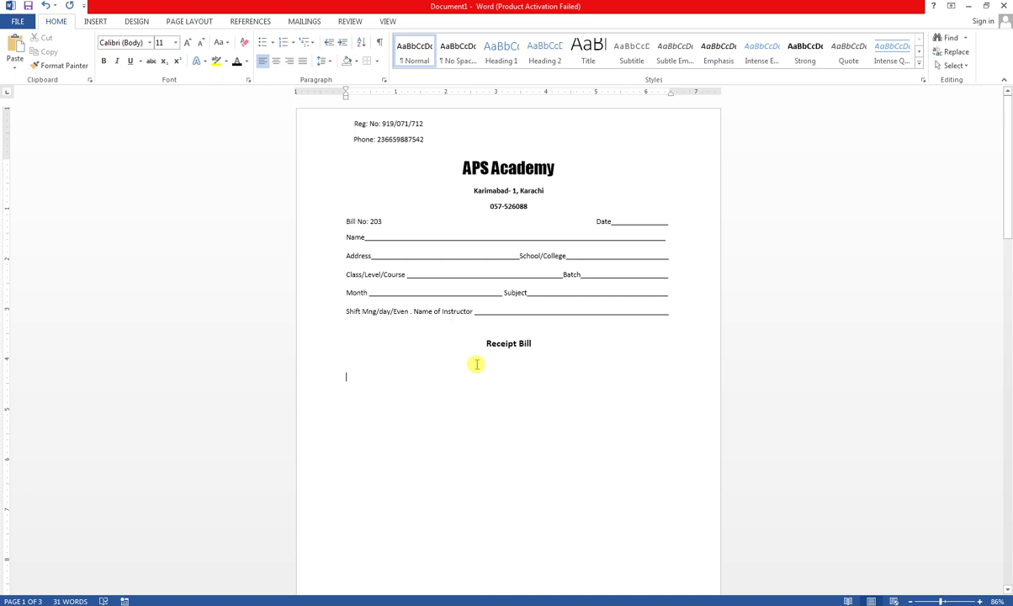
click(98, 22)
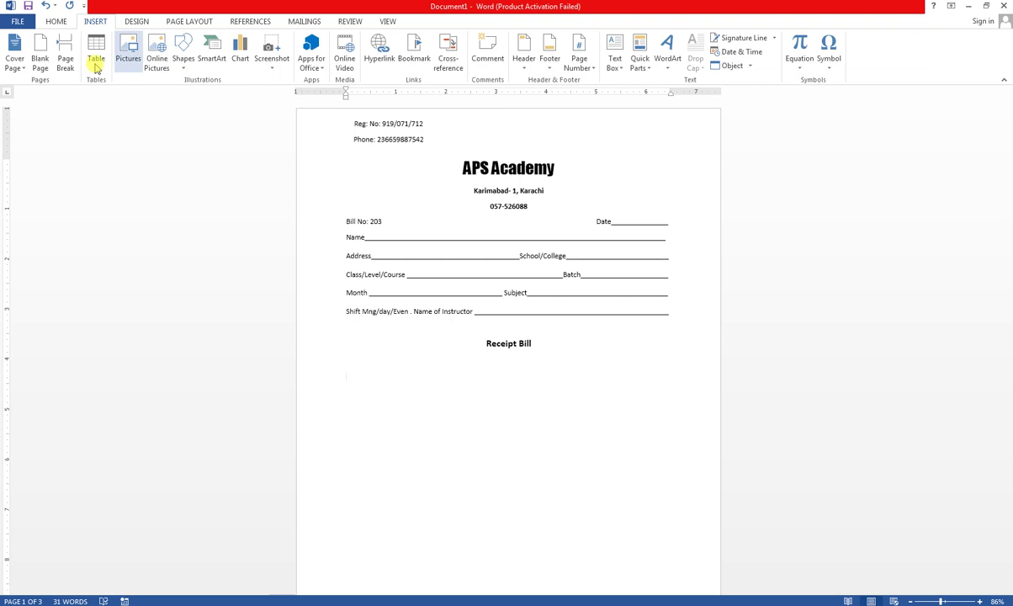
click(96, 63)
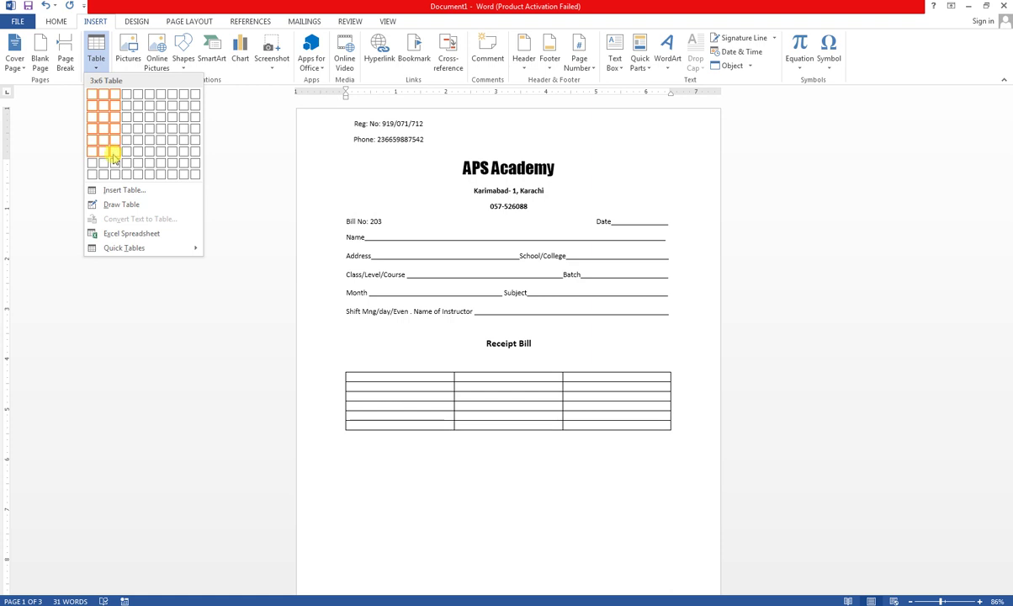
click(113, 161)
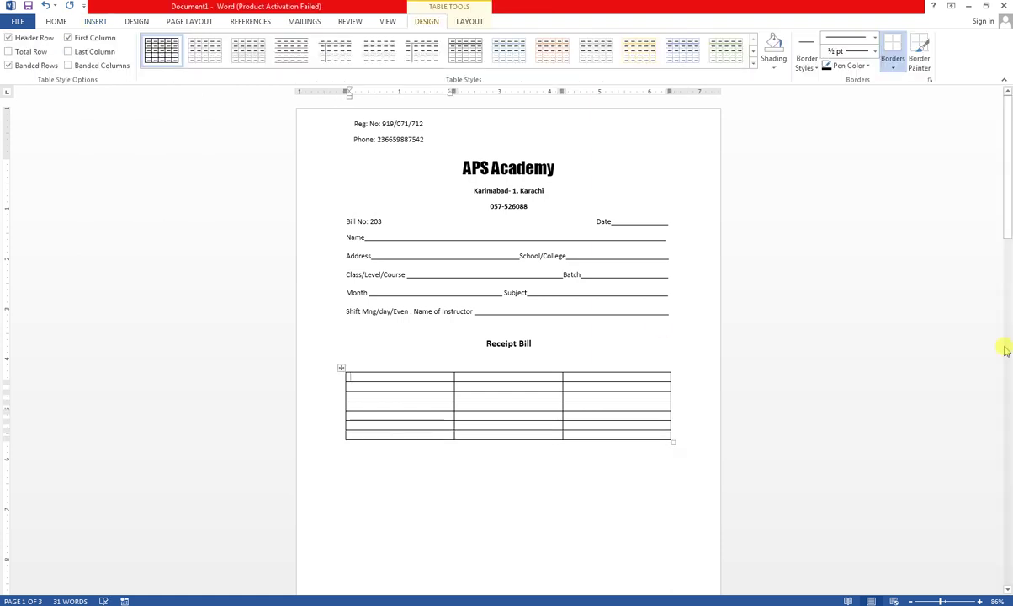
- Drag the table taller to seven rows and narrow the first column for serial numbers
drag(1006, 190, 1006, 205)
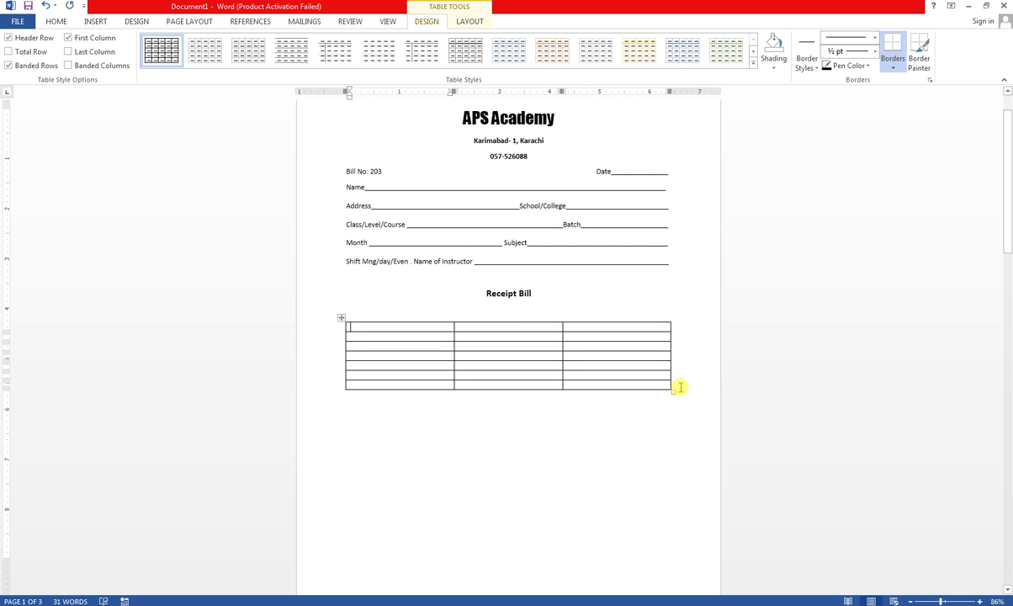
drag(674, 392, 673, 554)
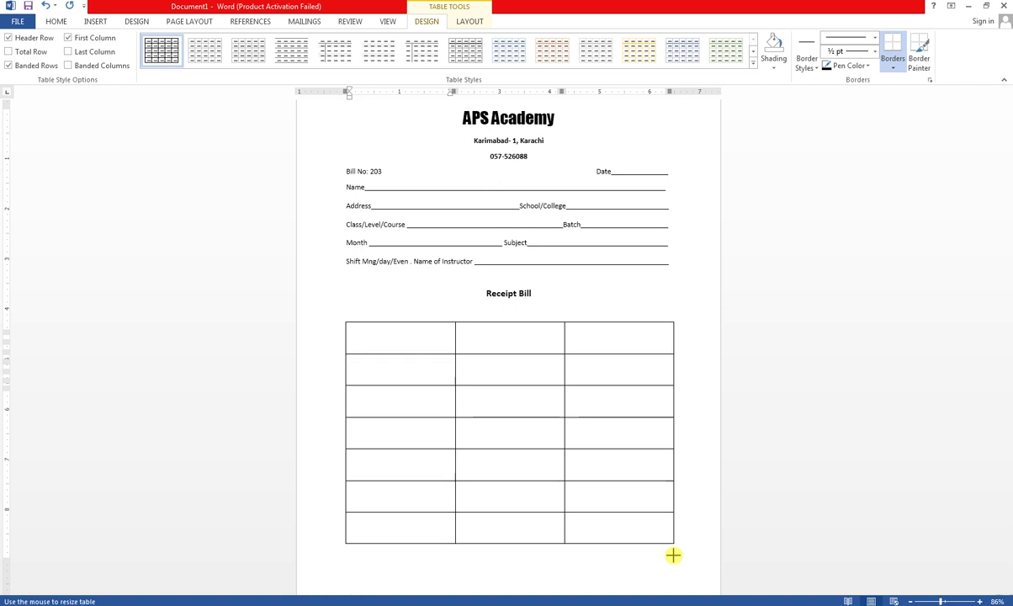
mouse_move(1010, 218)
mouse_down()
mouse_move(1010, 314)
mouse_move(1008, 219)
mouse_up()
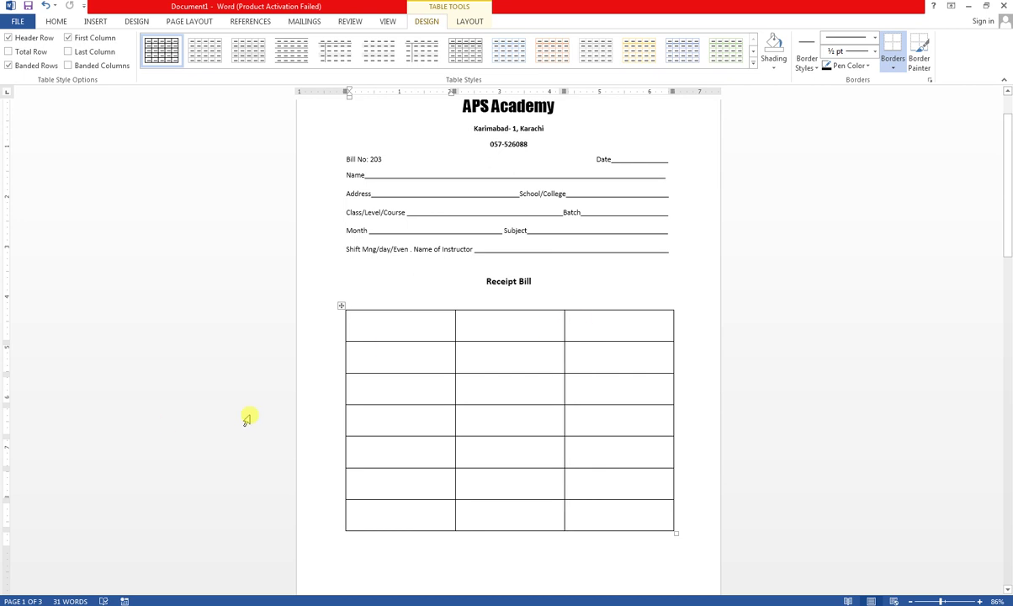
scroll(581, 288, up, 1)
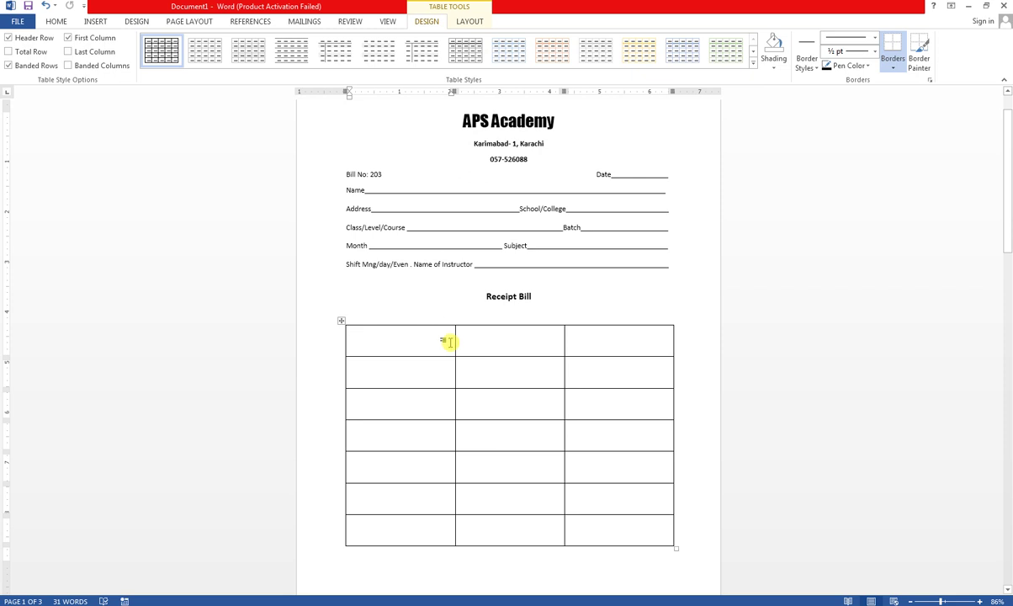
drag(454, 341, 391, 351)
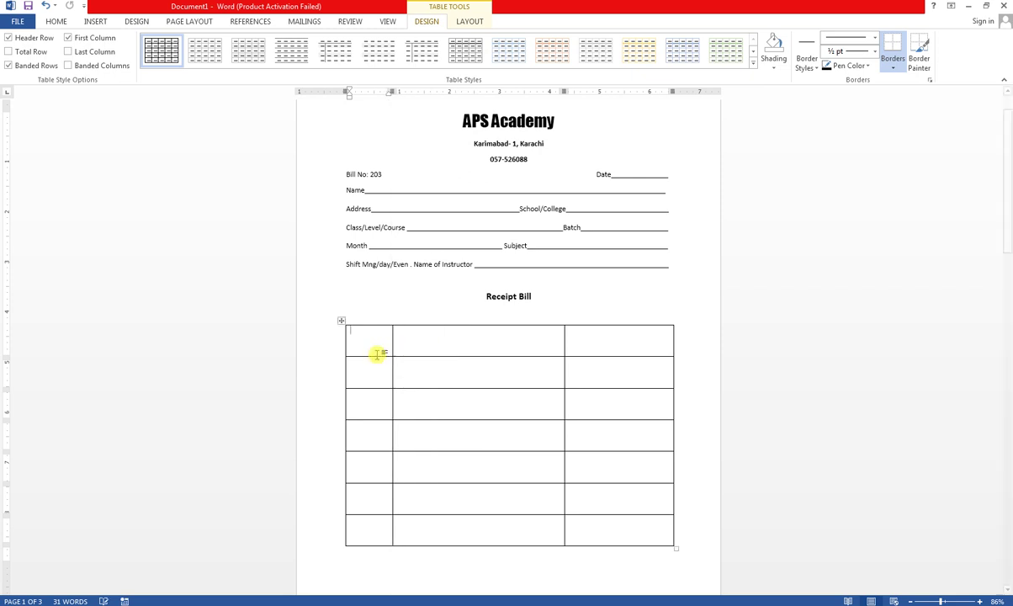
- Enter PARTICULARS as the second column header at 140% zoom, fixing its first letter
key(Return)
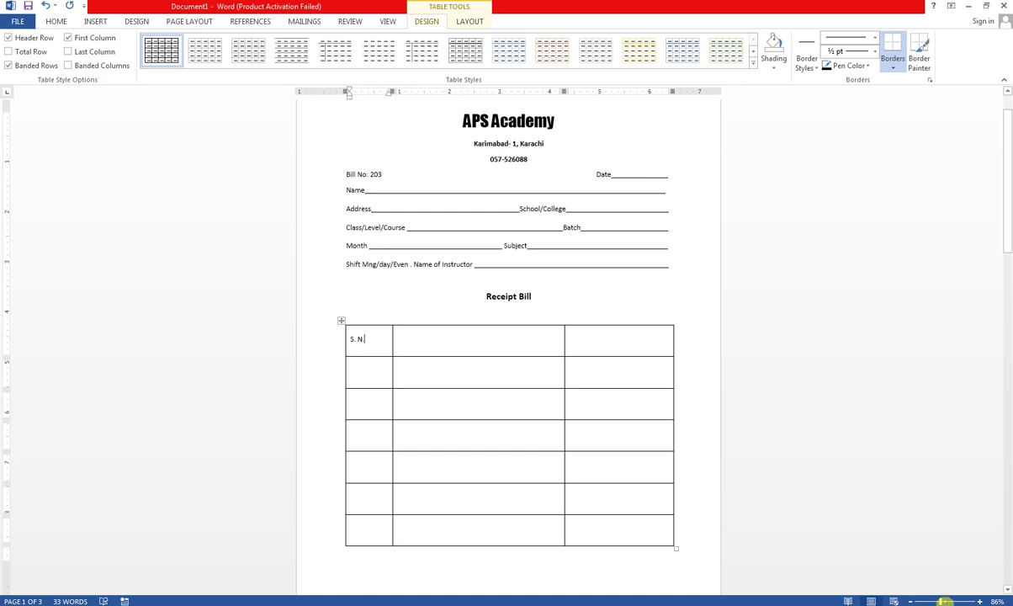
click(947, 600)
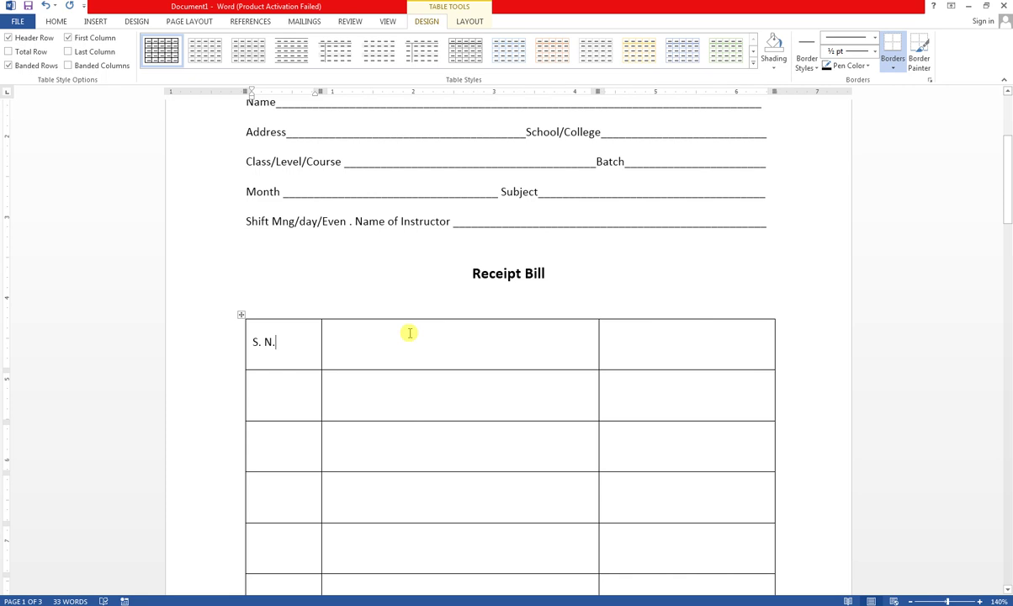
click(391, 355)
key(Return)
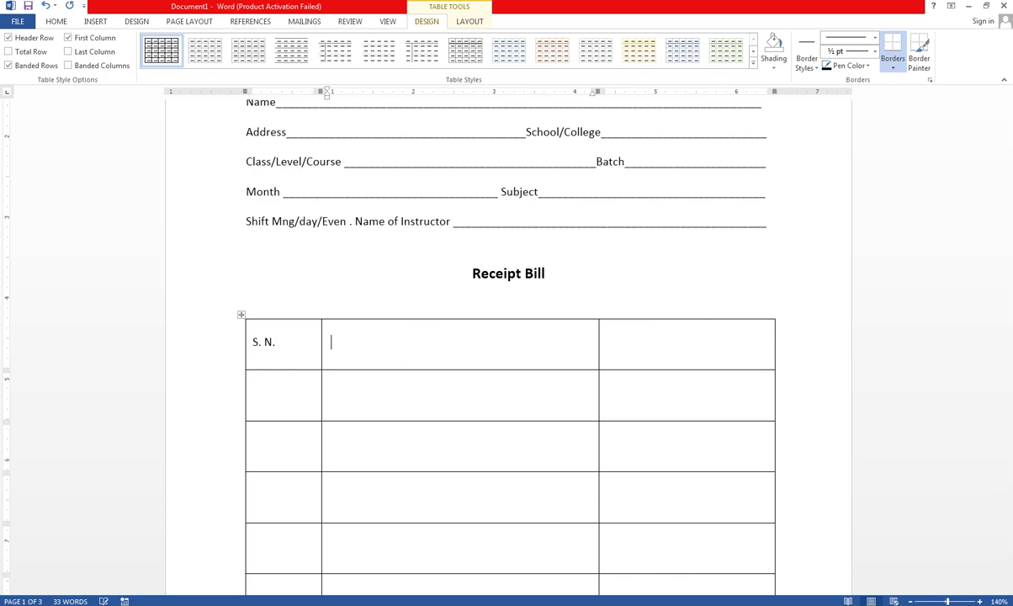
text(pARTICULARS)
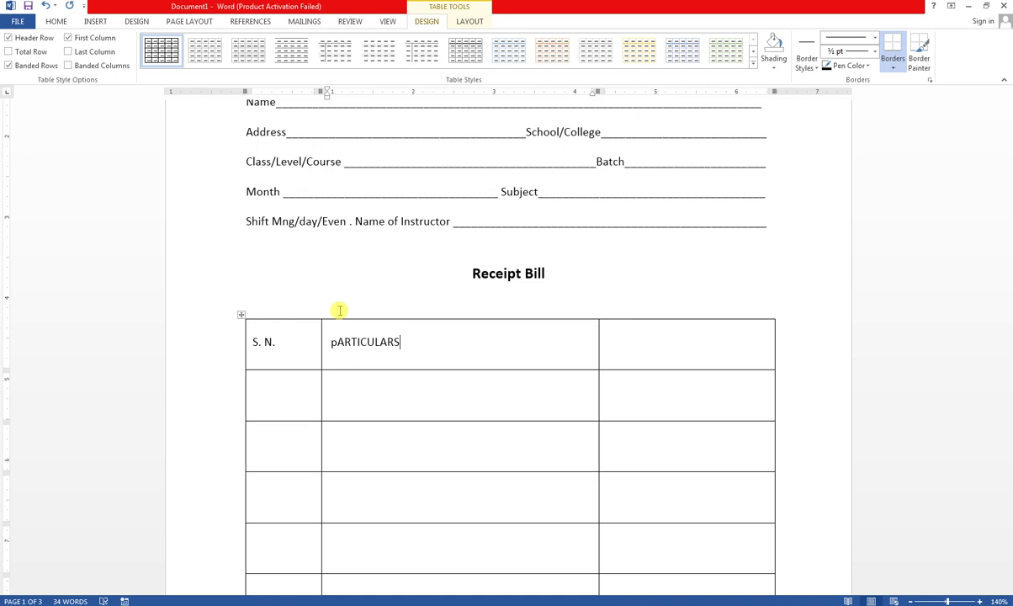
click(333, 342)
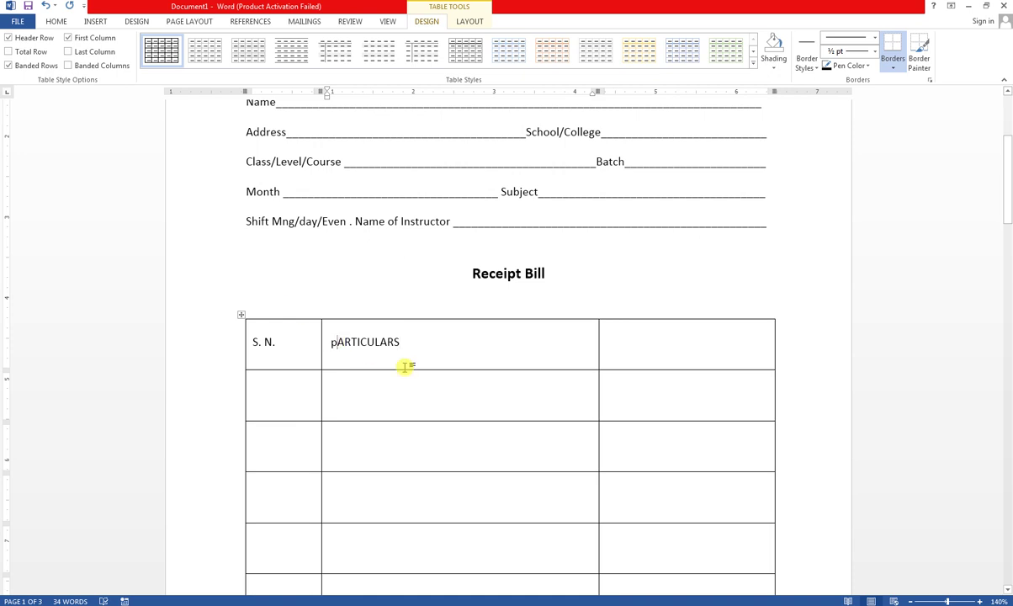
key(BackSpace)
text(P)
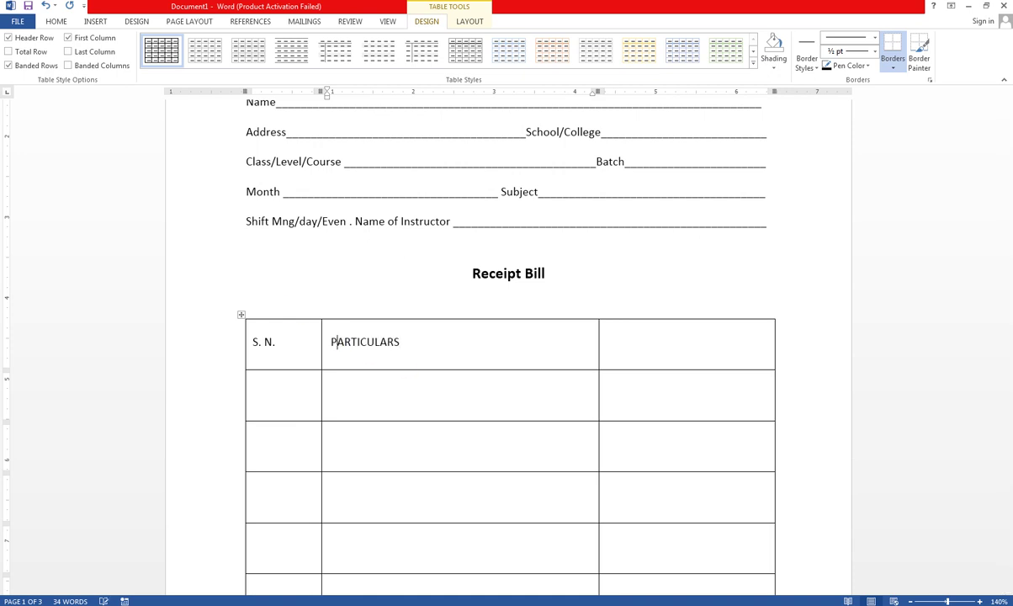
- Enter Amount as the third column header
key(Tab)
key(Return)
text(aMOUNT)
key(BackSpace)
key(BackSpace)
key(BackSpace)
key(BackSpace)
key(BackSpace)
key(BackSpace)
text(Amount)
- Convert PARTICULARS to sentence case Particulars and centre it in its cell
click(337, 342)
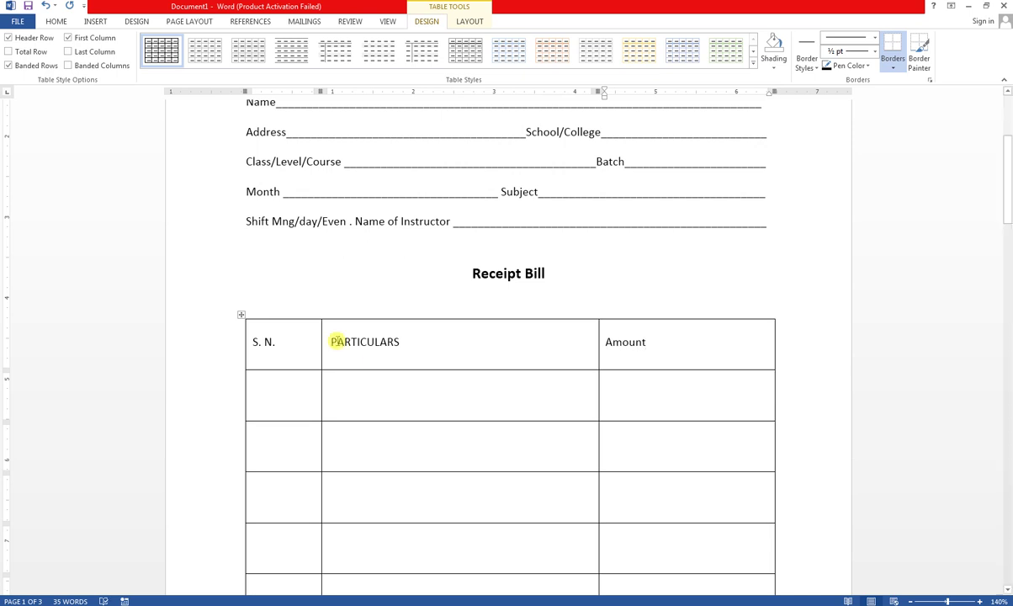
drag(337, 341, 400, 342)
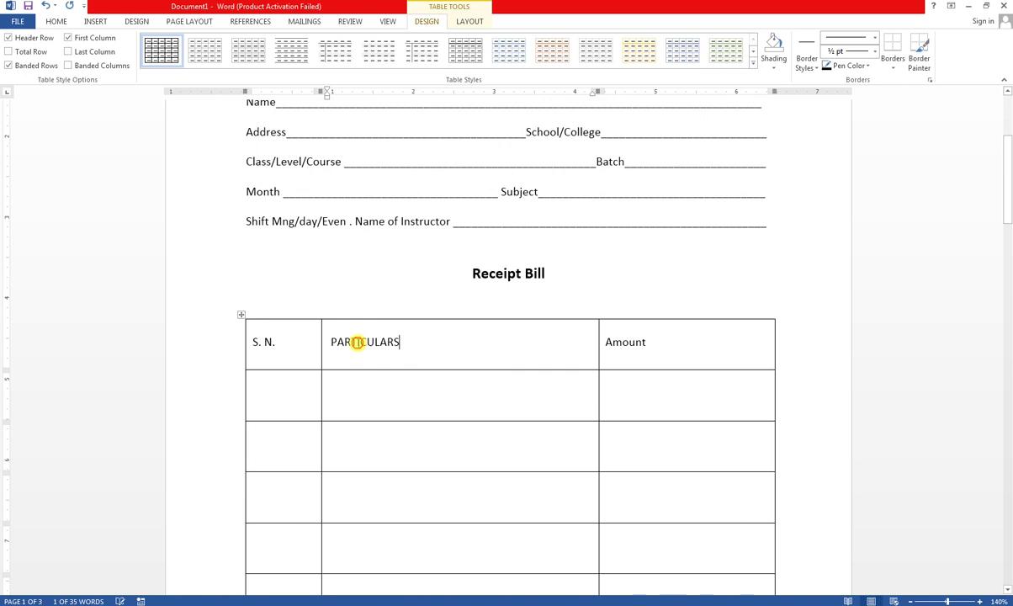
drag(331, 344, 329, 343)
click(57, 21)
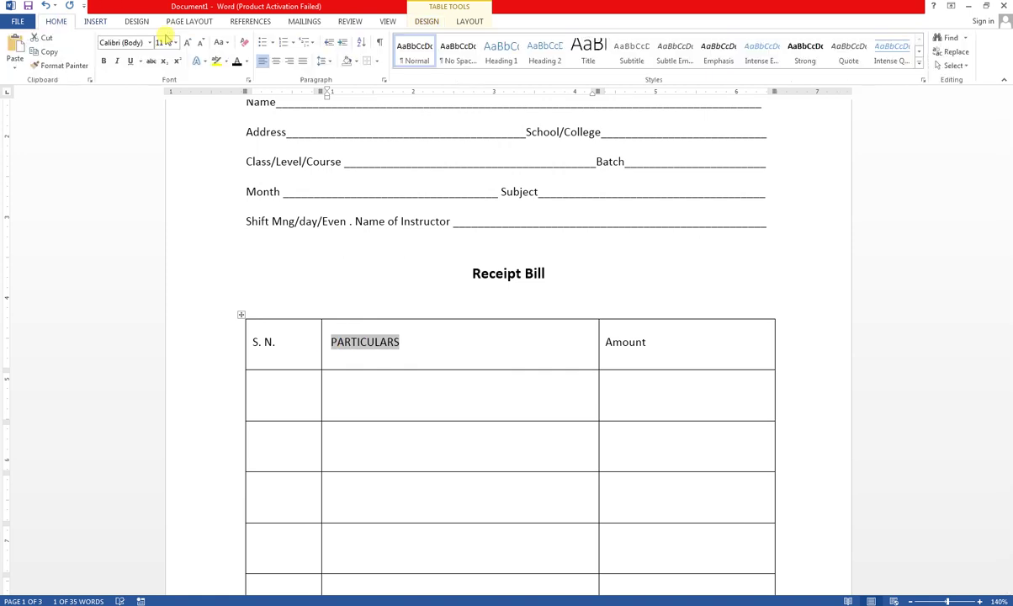
click(222, 42)
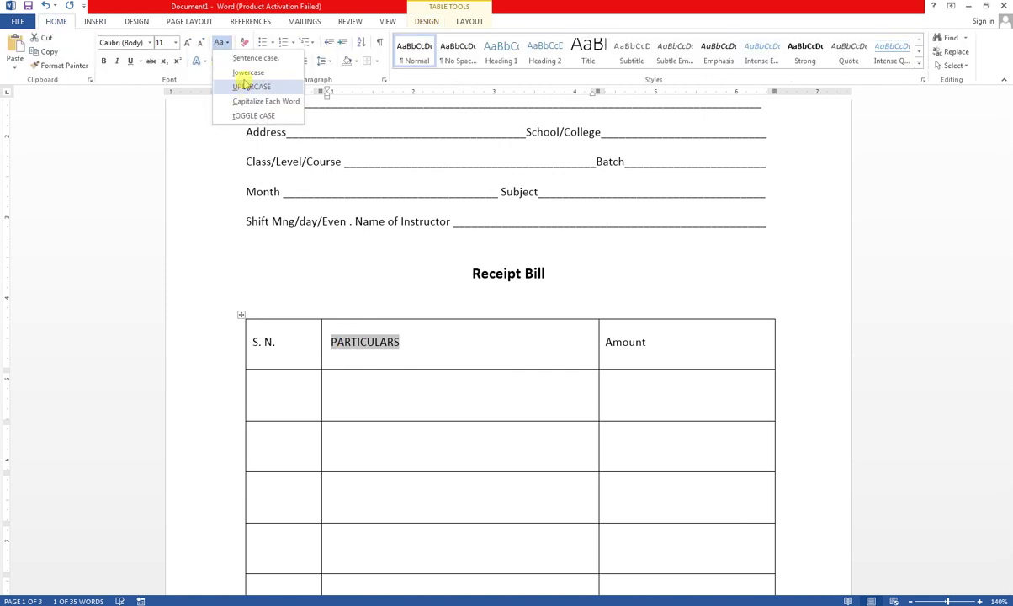
click(245, 61)
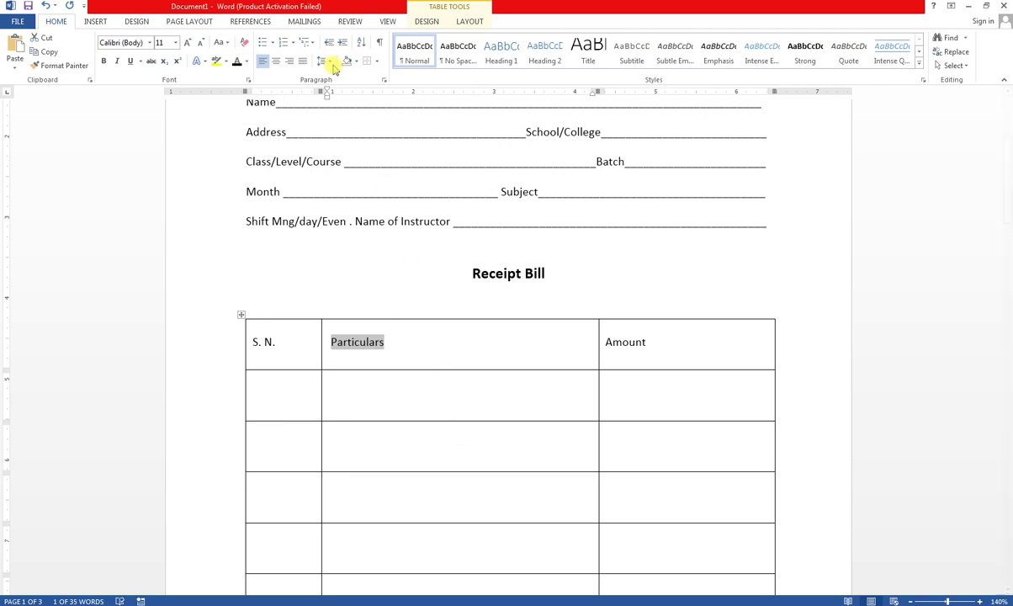
click(276, 61)
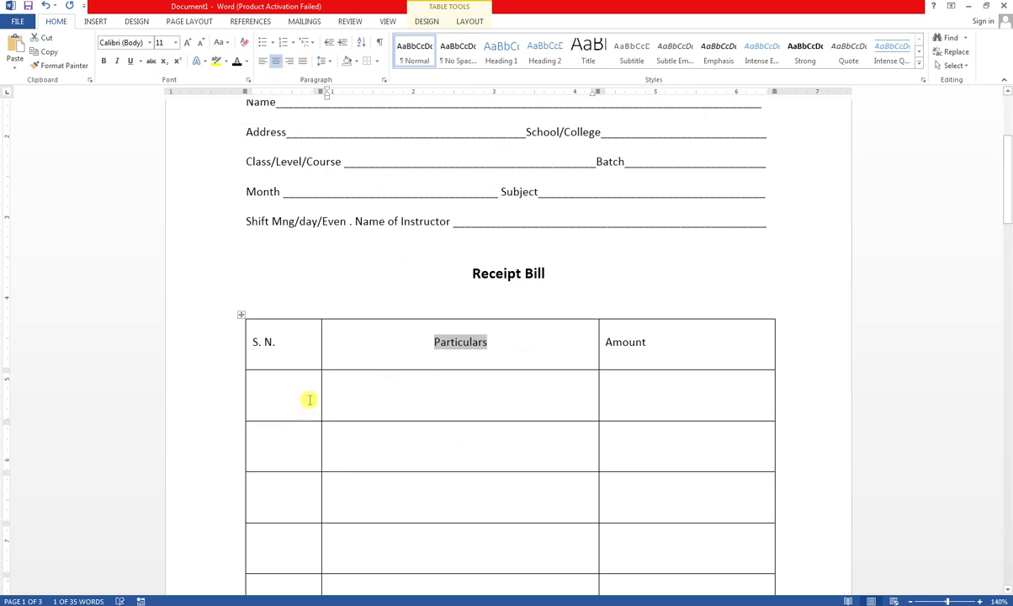
click(283, 400)
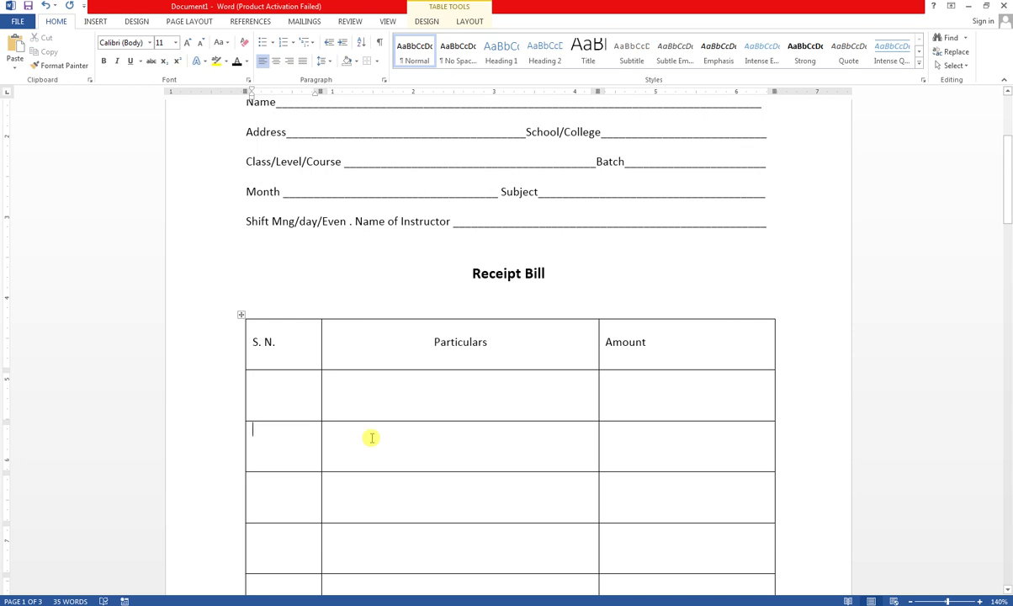
- Enter serial numbers 1 through 6 down the S. N. column
key(Return)
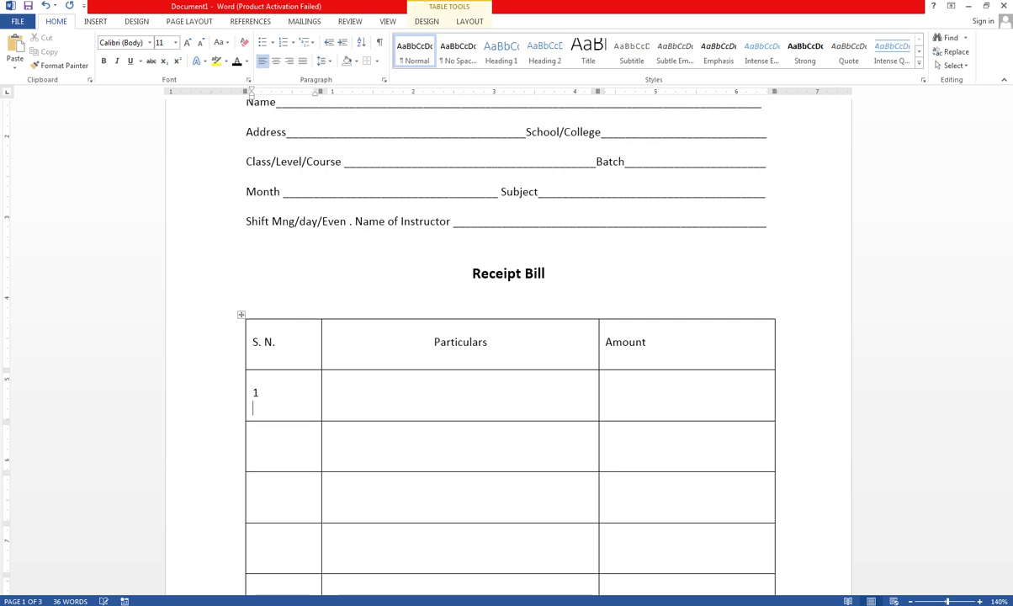
key(Return)
key(Down)
key(Tab)
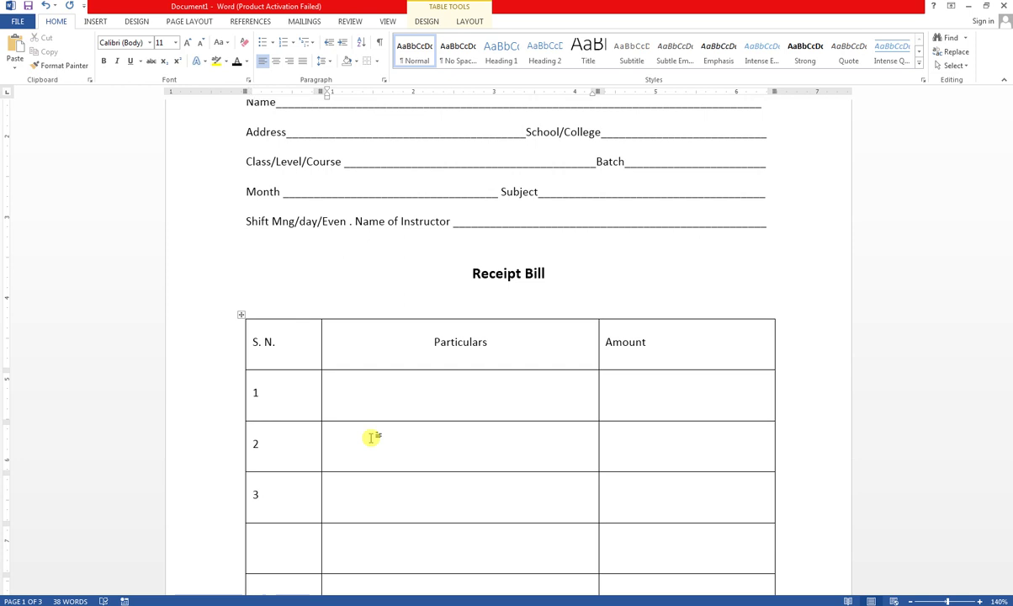
key(shift+Tab)
scroll(371, 437, down, 8)
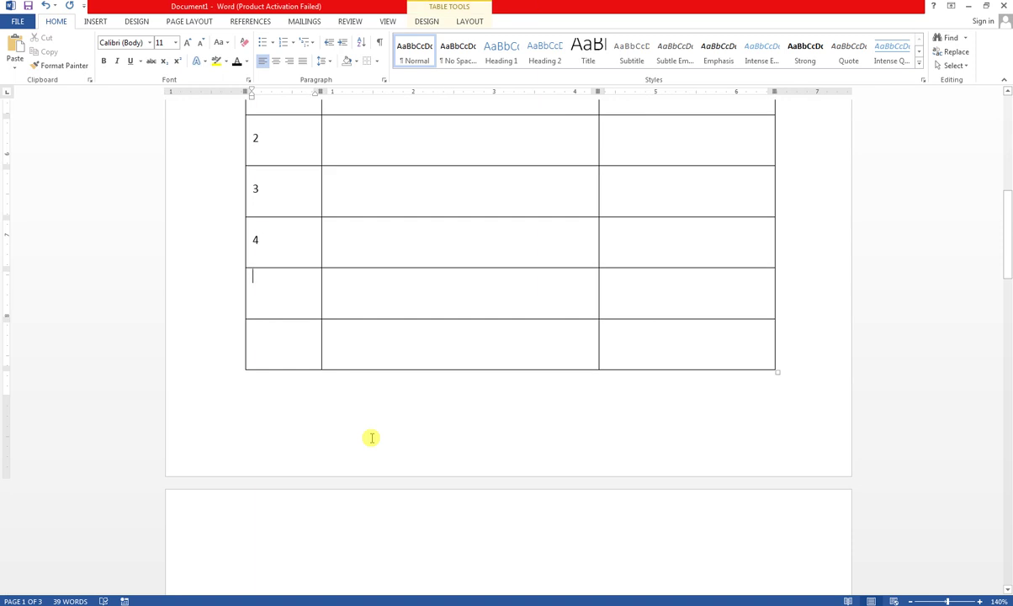
text(5)
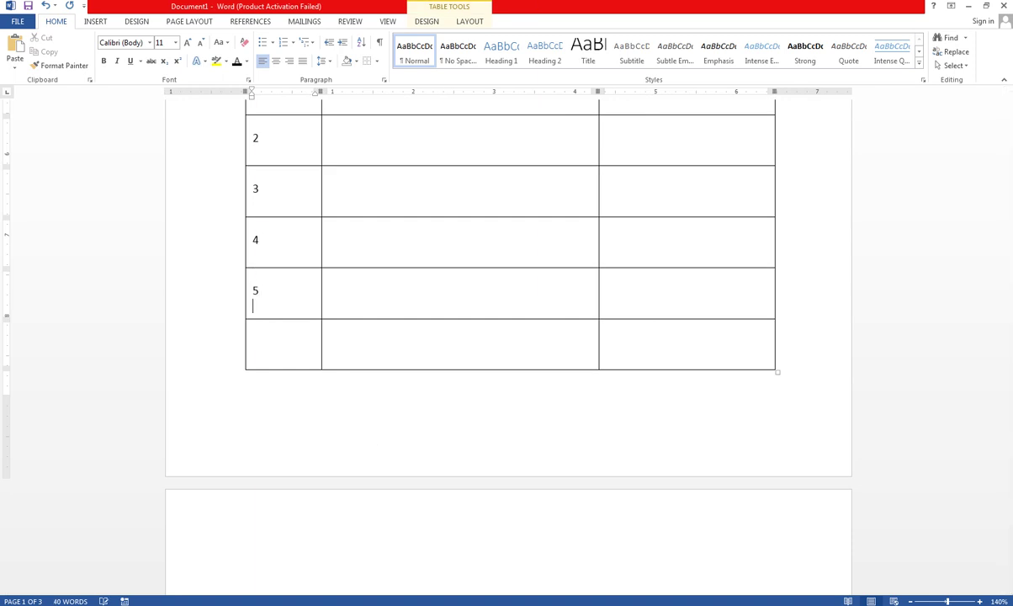
key(Return)
text(6)
scroll(635, 145, up, 1)
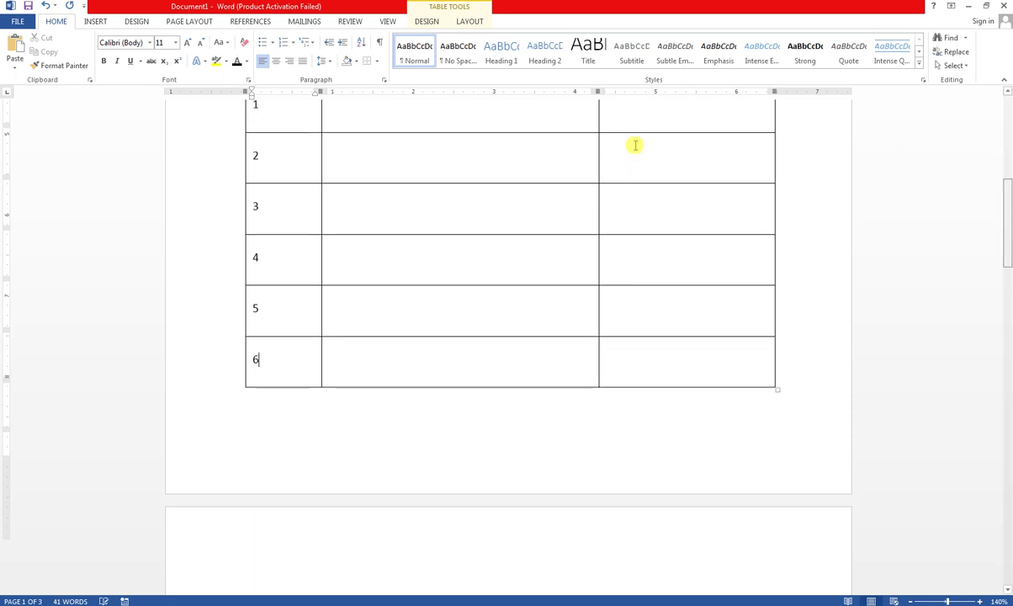
scroll(635, 146, up, 3)
- Enter Admission and Monthly Fee in the first two Particulars cells, correcting Monhtly
click(332, 216)
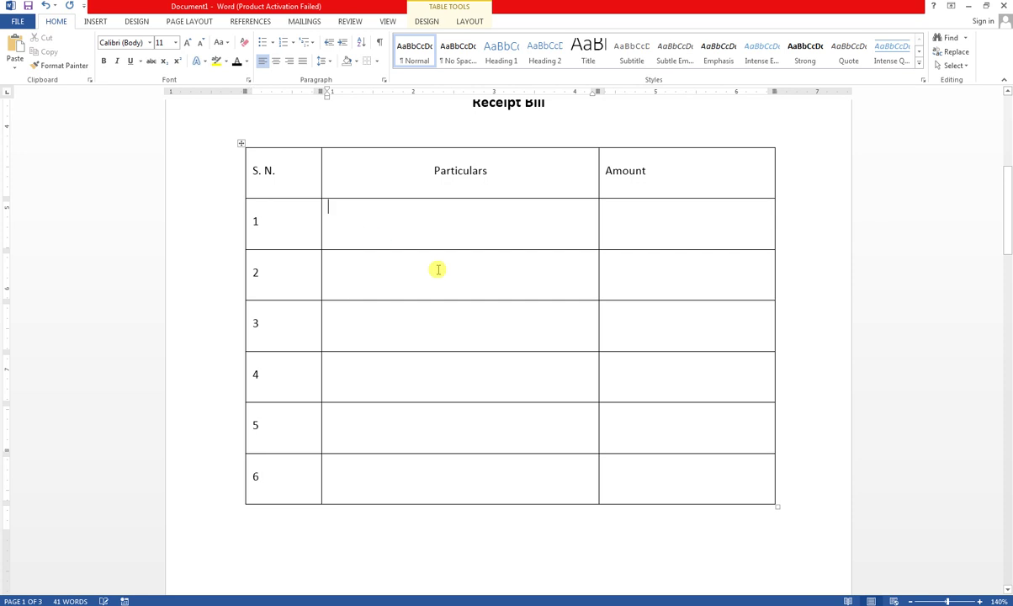
key(Return)
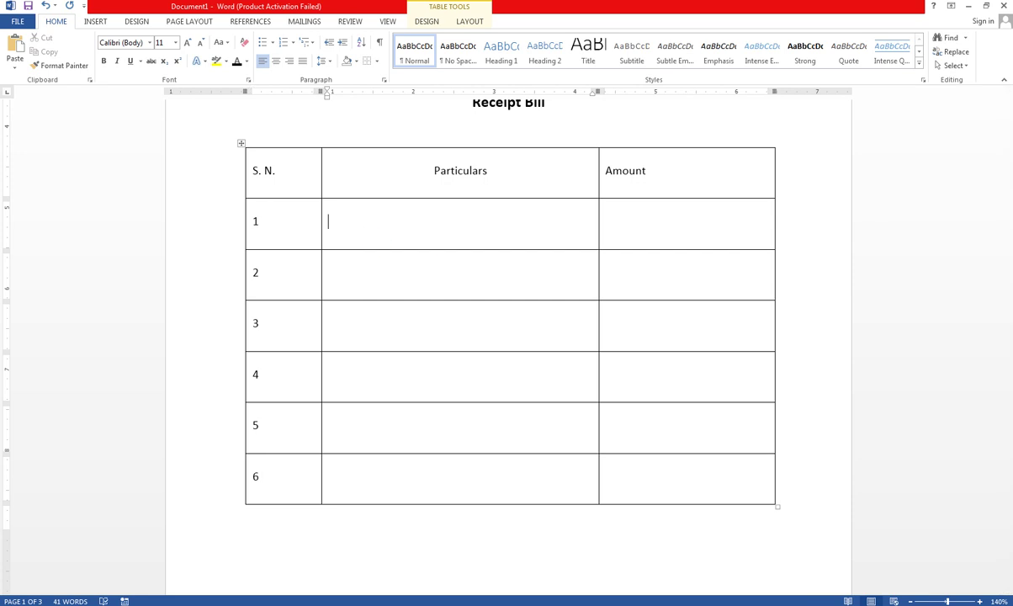
text(Admission)
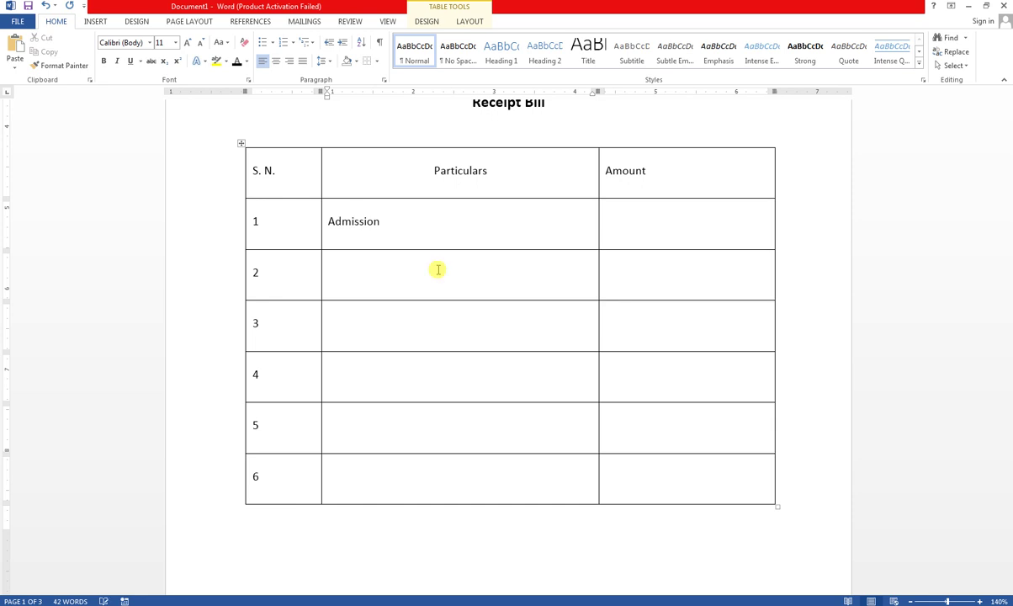
key(Tab)
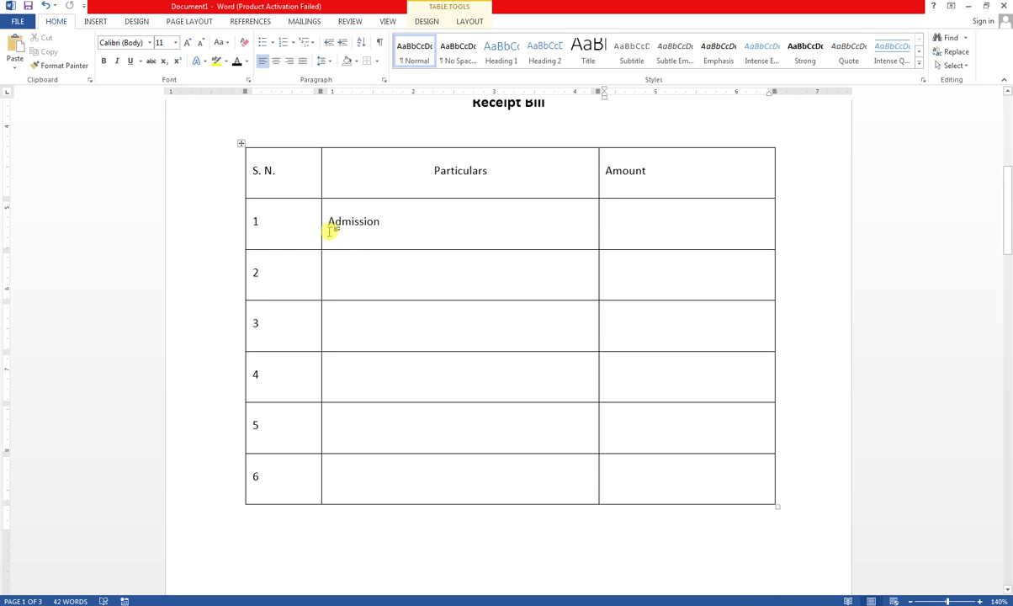
click(350, 270)
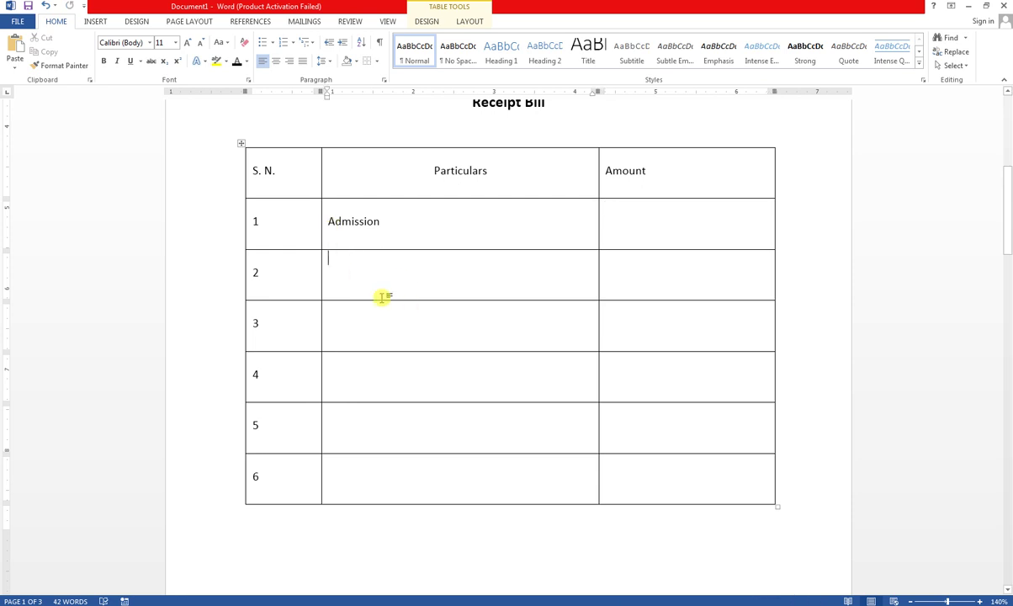
key(Return)
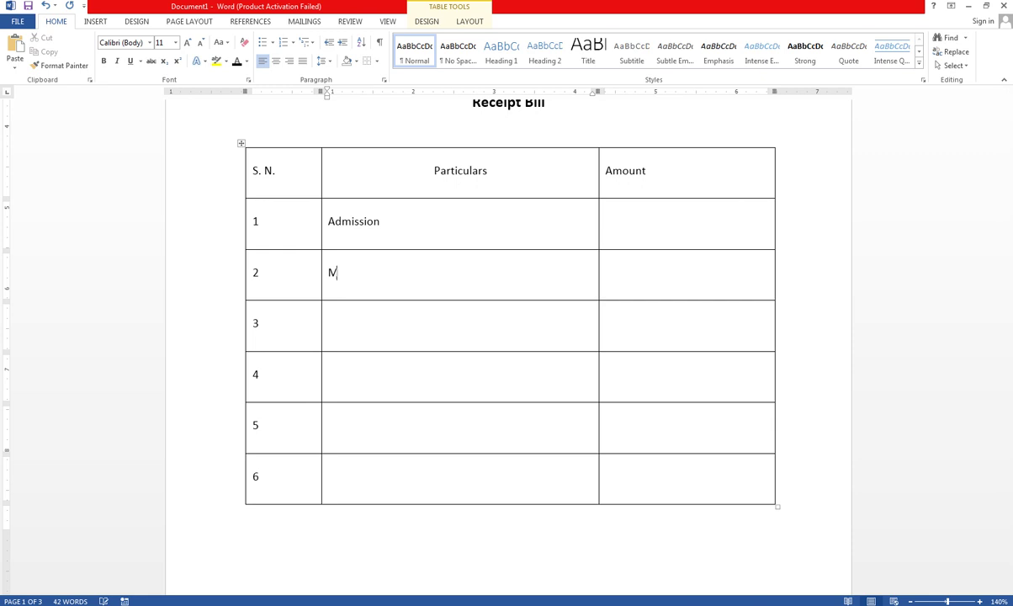
text(Monhtly Fee)
right_click(353, 272)
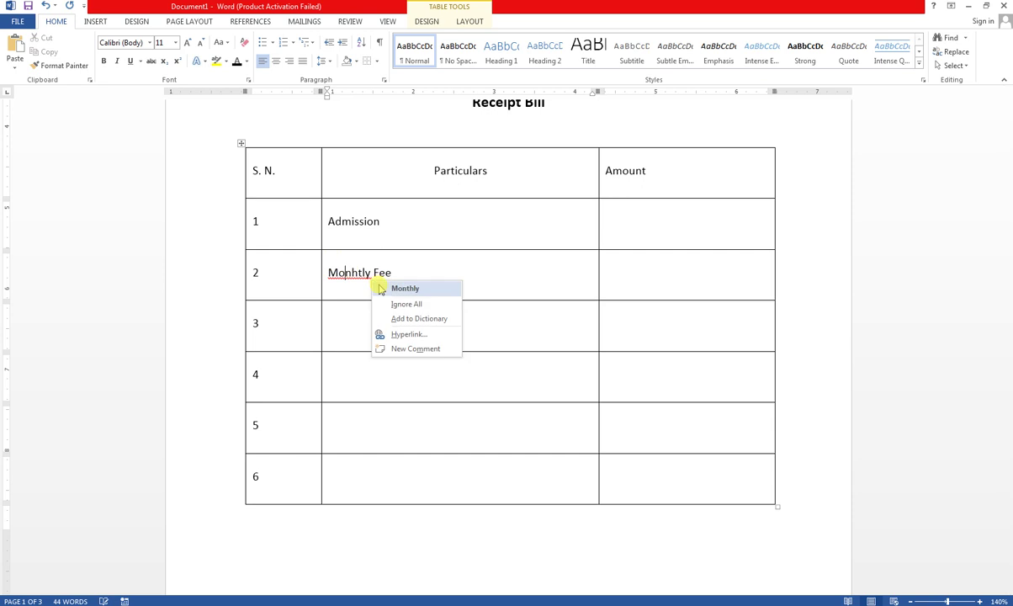
click(405, 288)
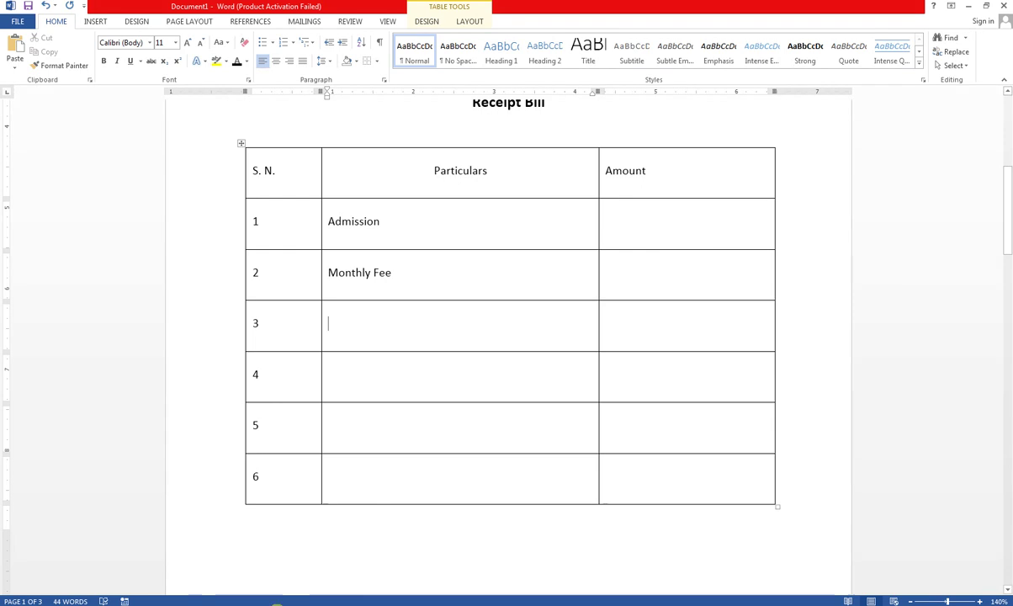
- Add Examination Fee, Course Complete Fee and Identy Card, ignoring the spelling flag on Identy
mouse_move(314, 604)
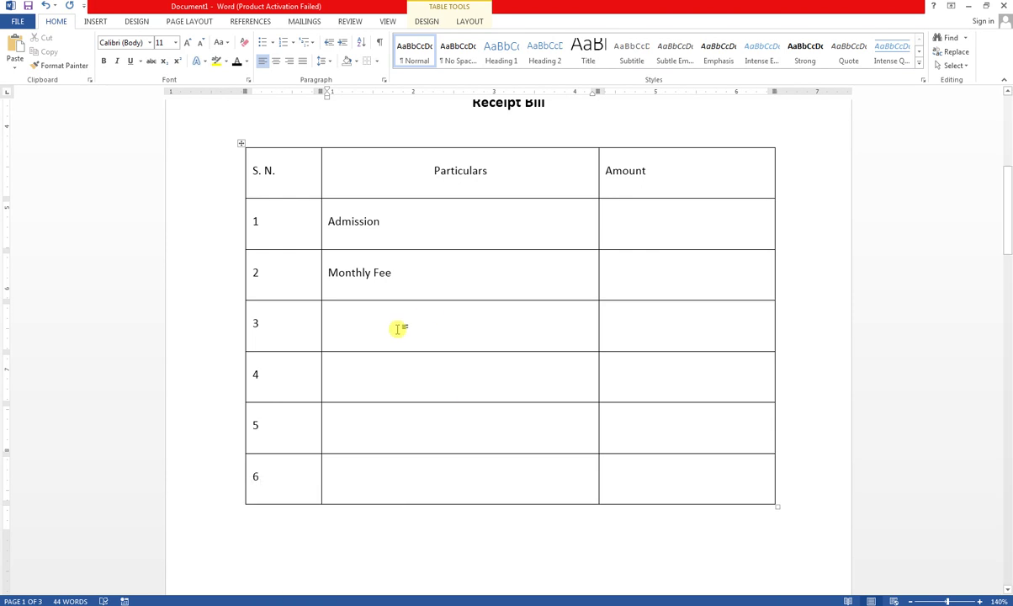
text(Ex)
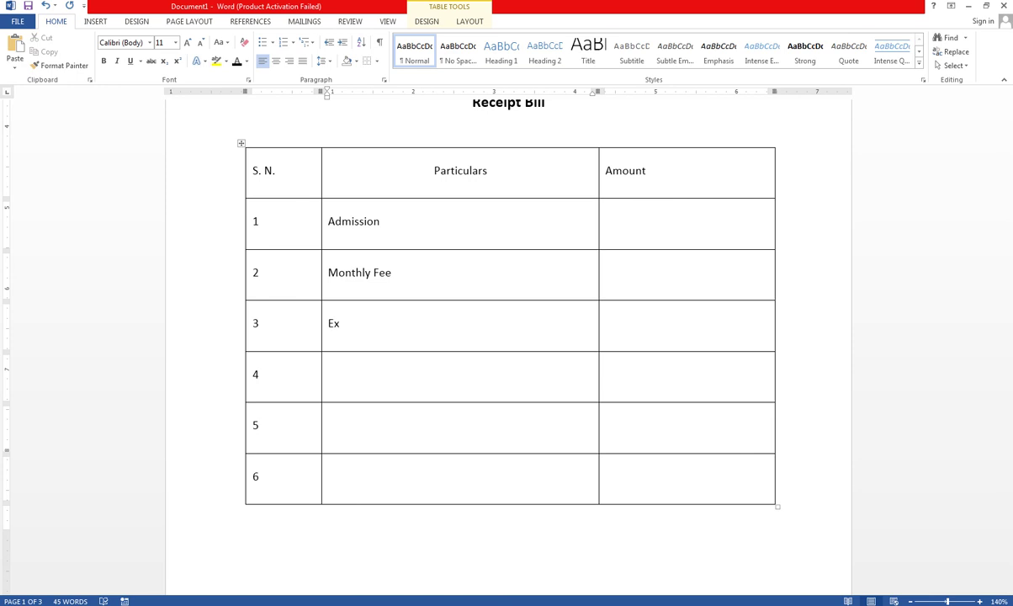
text(amination Fee)
key(Return)
text(Course)
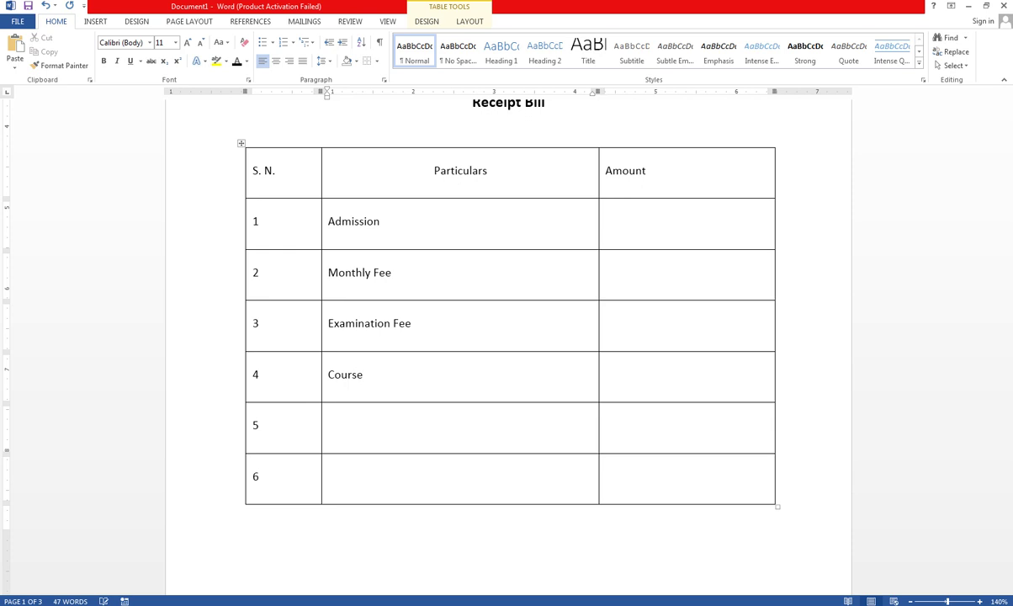
text( COmplete Fee)
click(333, 422)
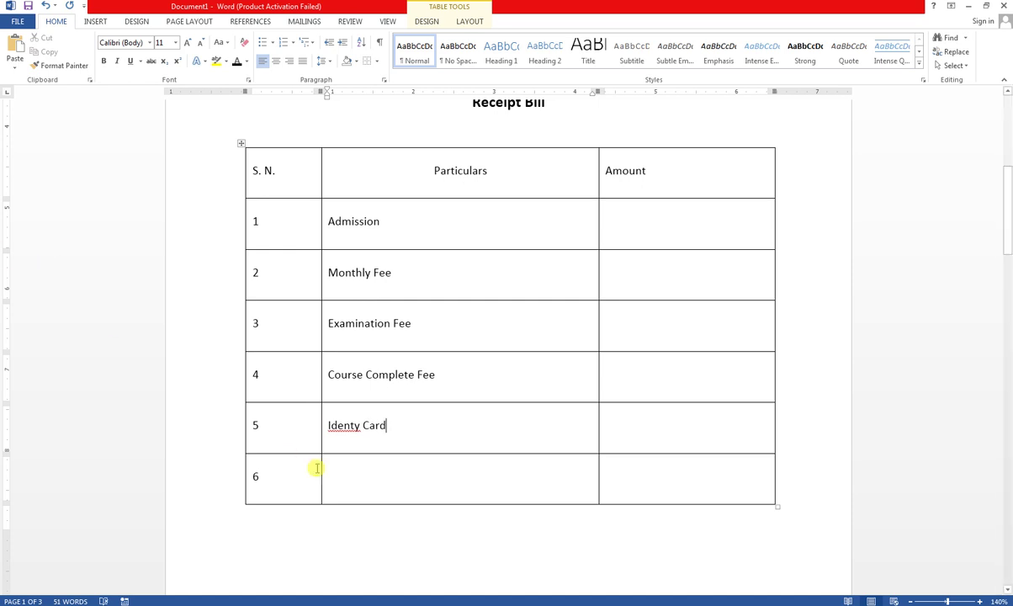
right_click(352, 428)
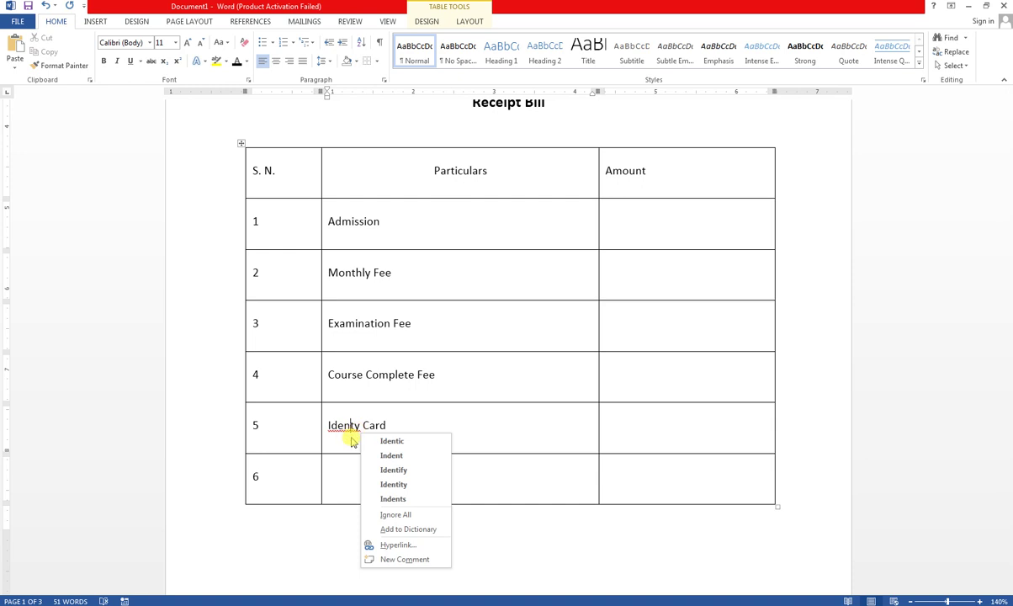
click(394, 514)
click(355, 480)
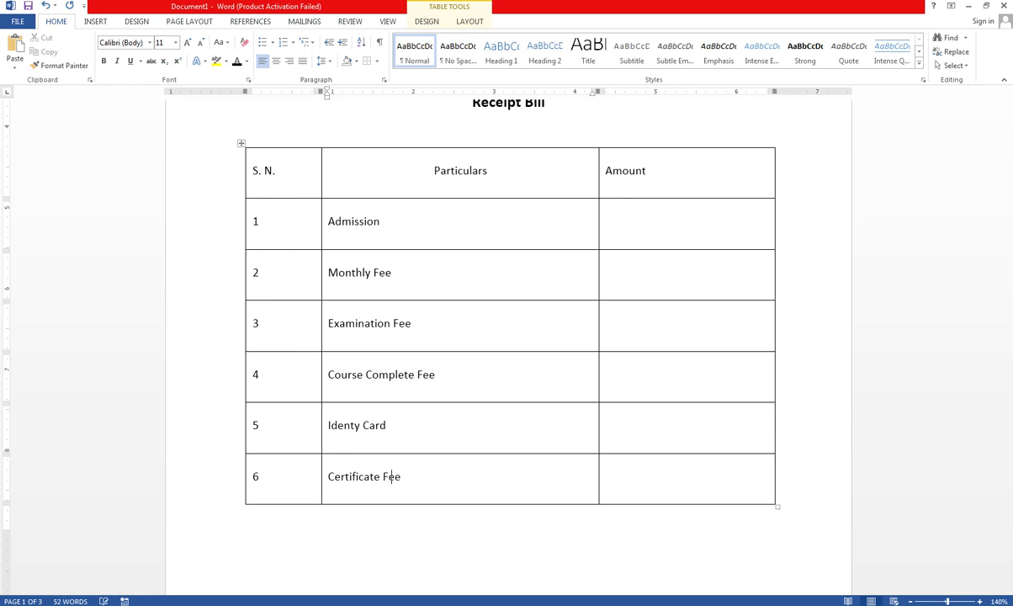
- Centre the fee items and the Amount and S. N. headers in their cells
drag(329, 220, 411, 477)
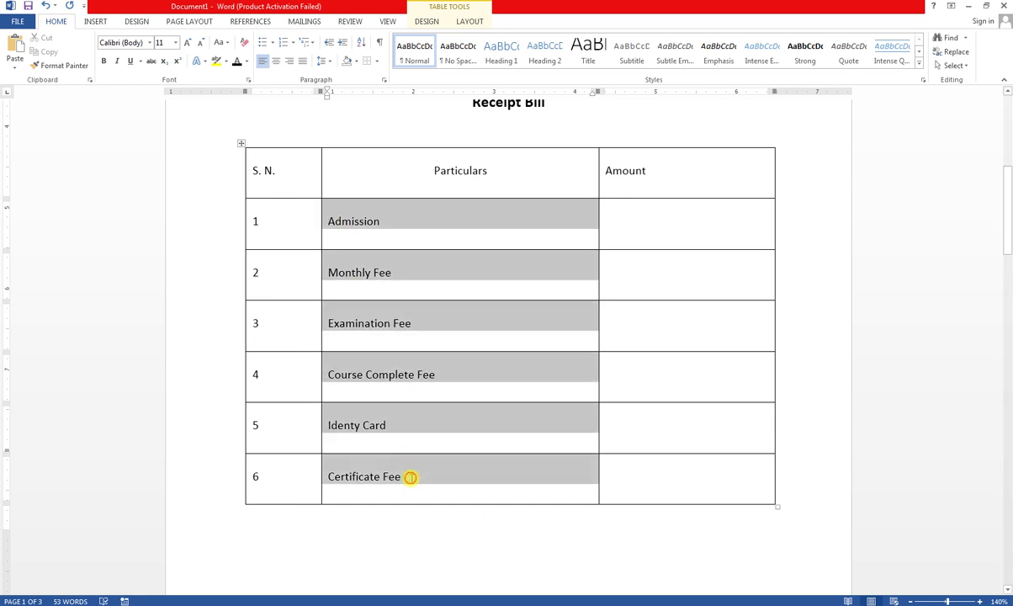
click(276, 62)
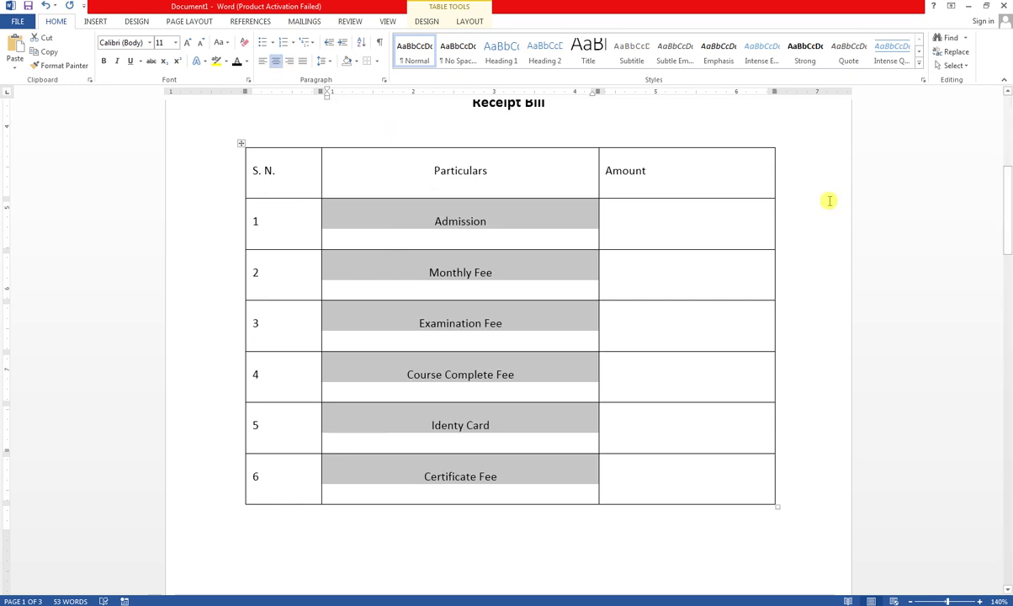
click(639, 169)
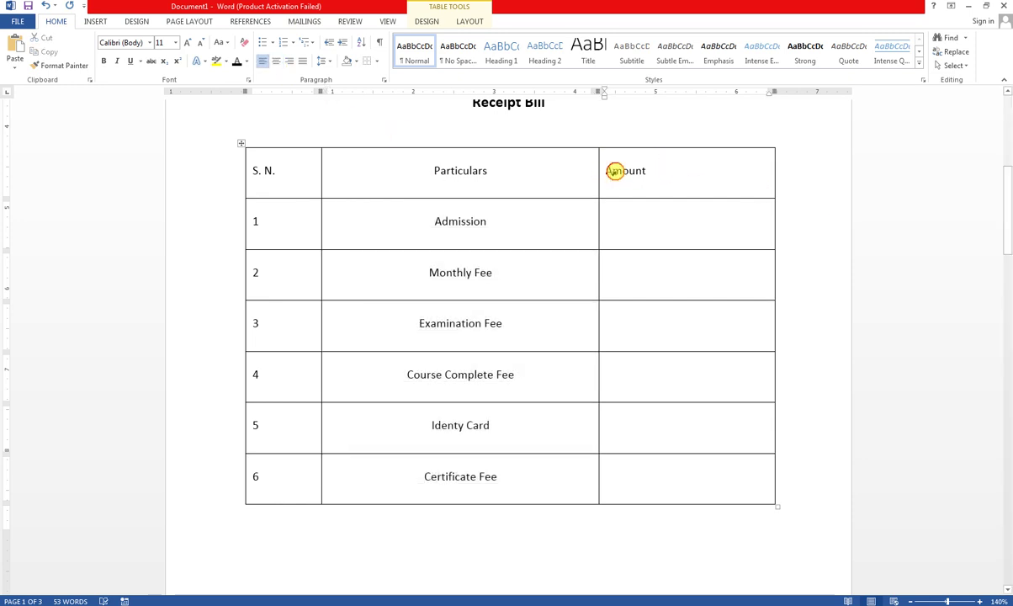
click(614, 172)
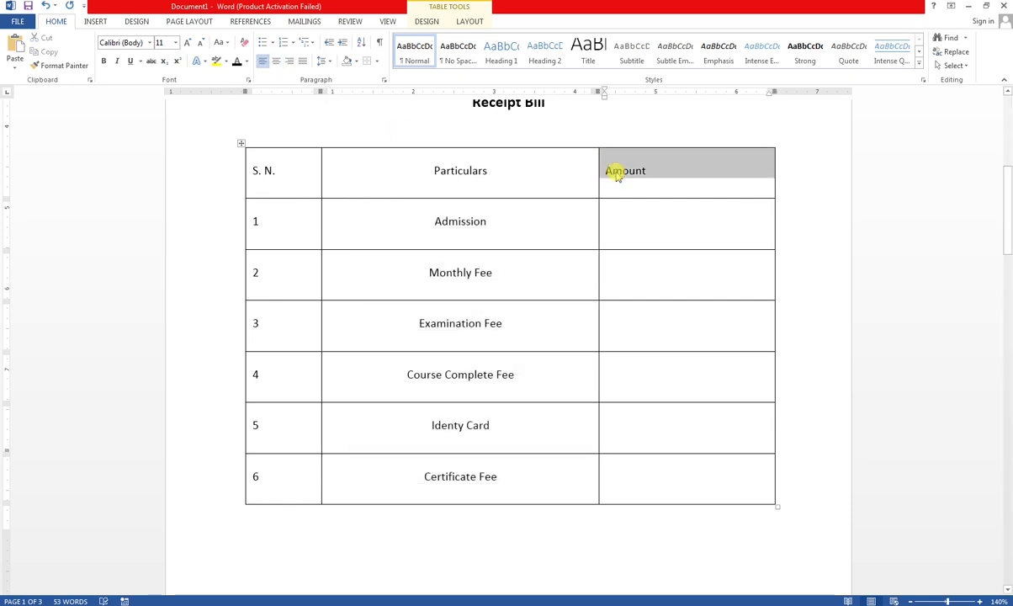
click(274, 63)
click(357, 178)
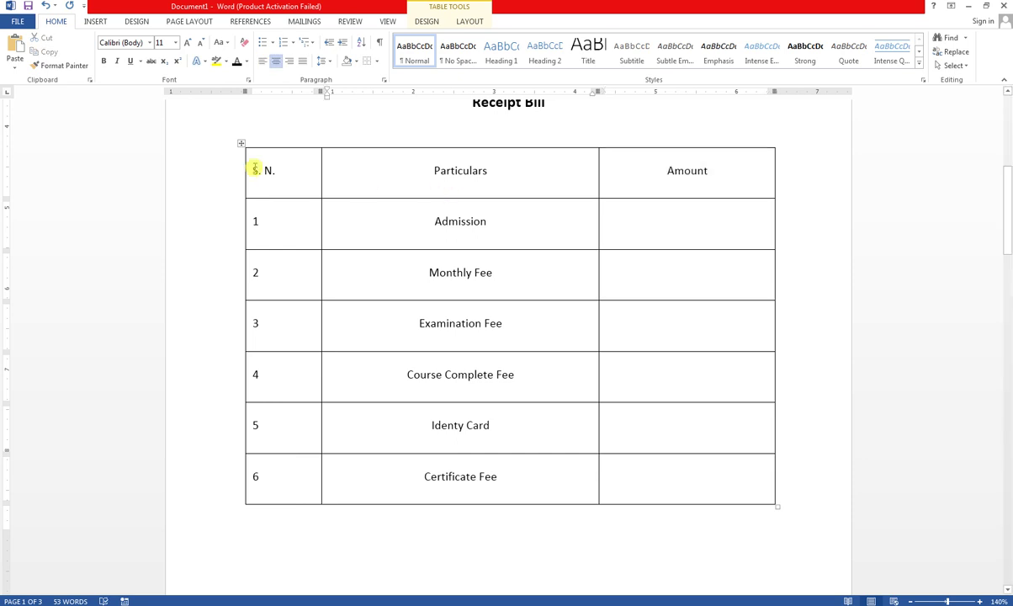
drag(254, 170, 277, 167)
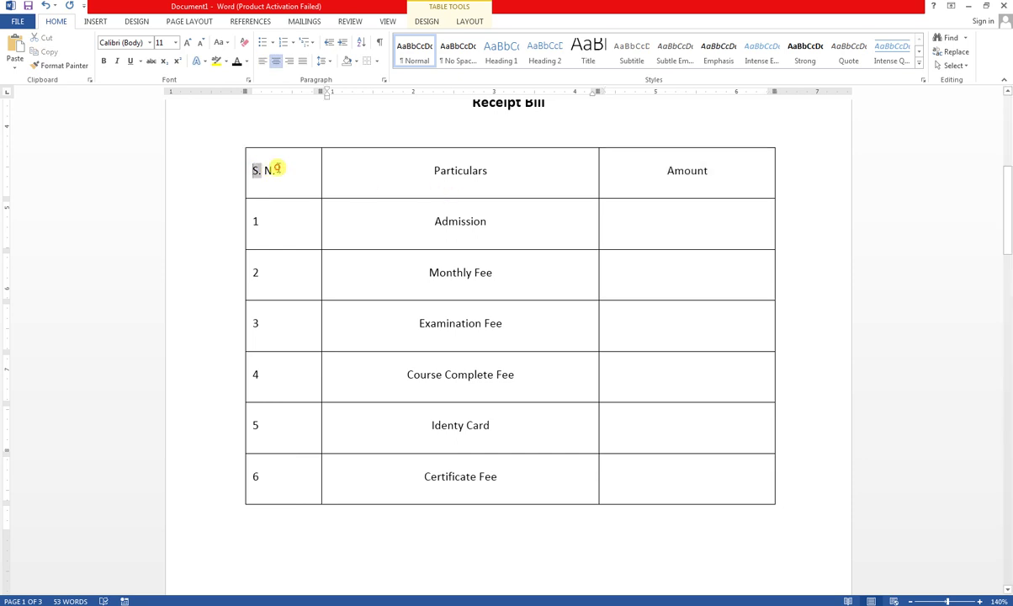
click(272, 62)
- Make the whole header row bold and 14 pt
drag(273, 177, 707, 177)
click(272, 61)
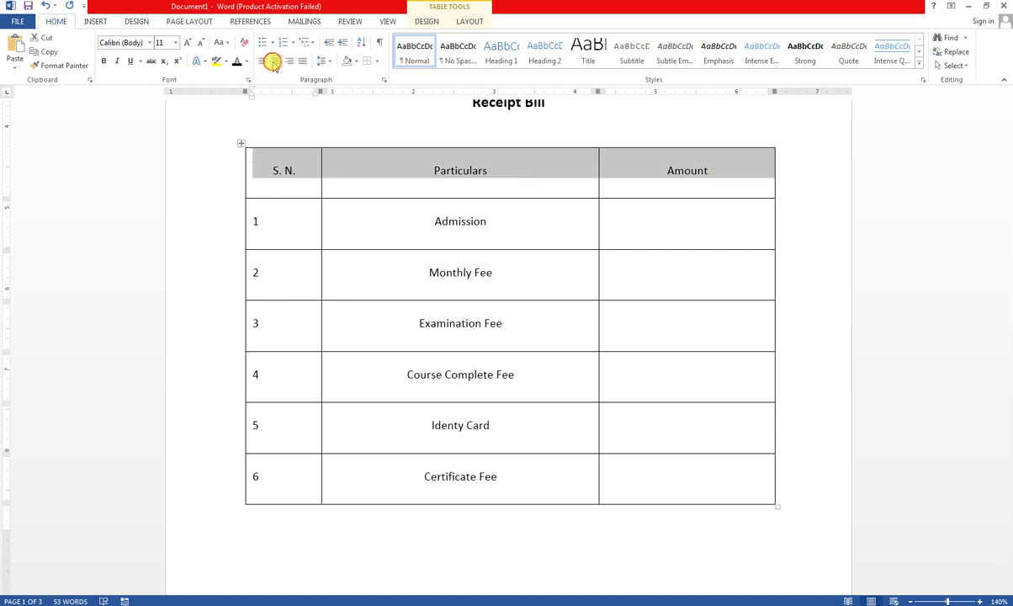
click(103, 61)
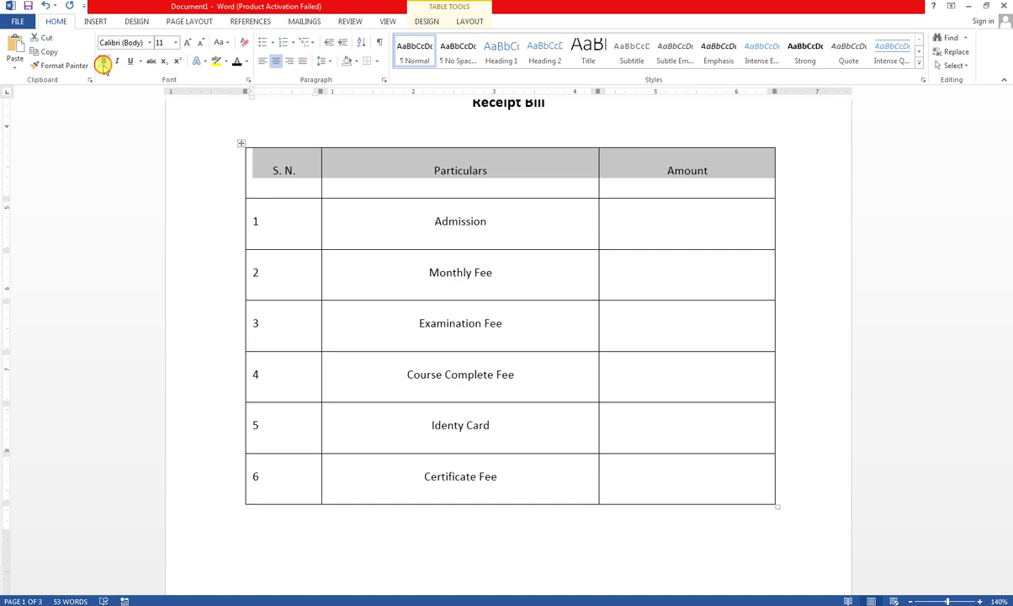
click(189, 43)
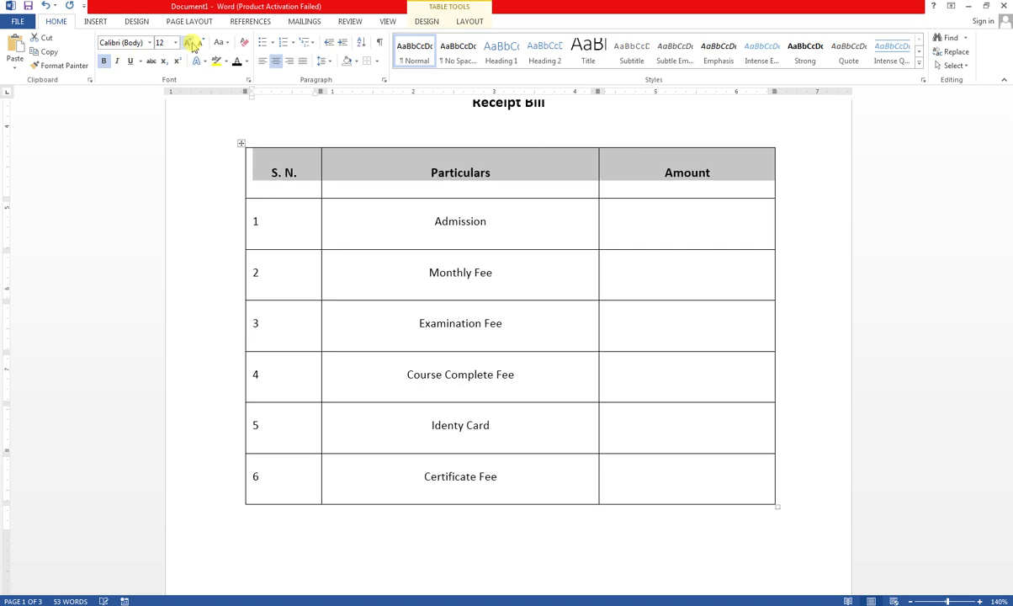
click(192, 43)
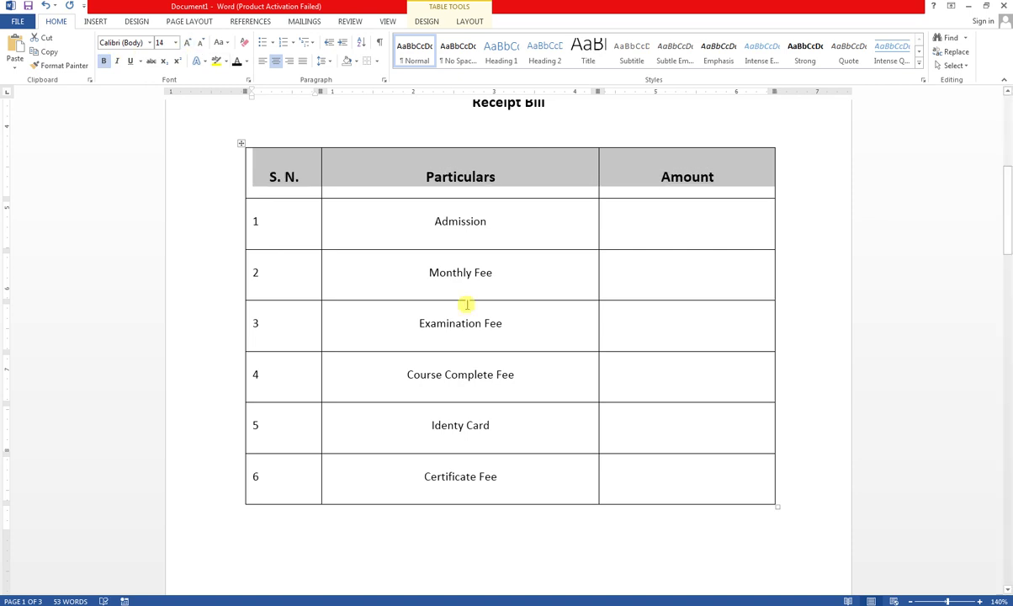
click(368, 220)
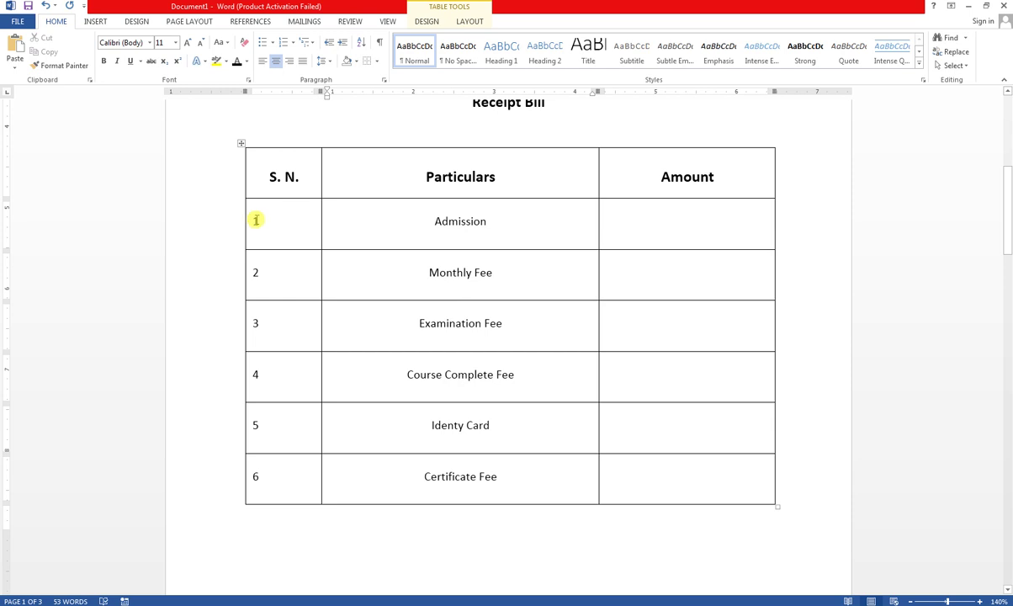
- Centre and bold serial numbers 1 to 6, and bold the fee names
drag(253, 221, 263, 473)
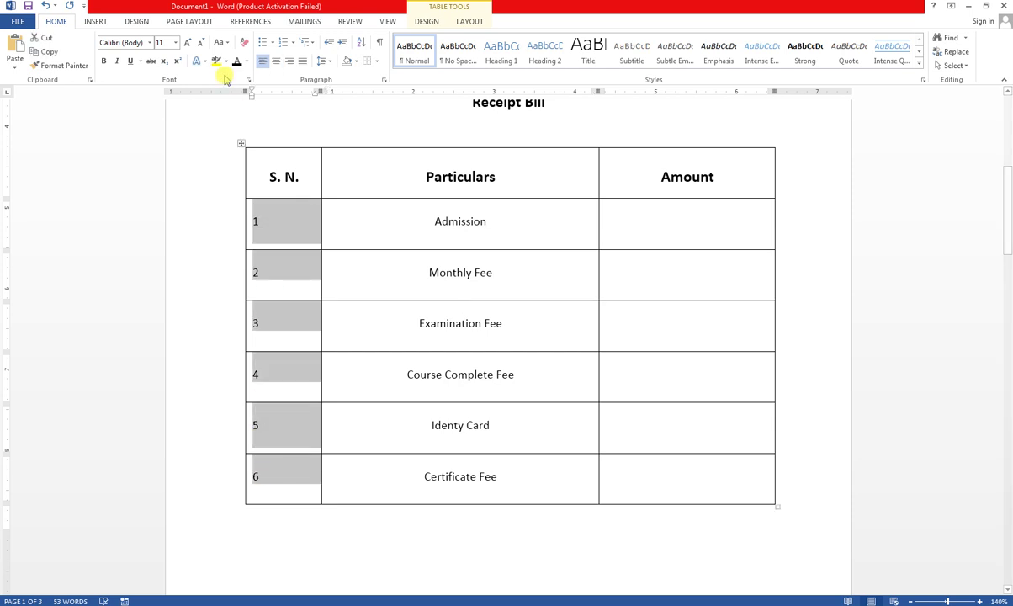
click(275, 62)
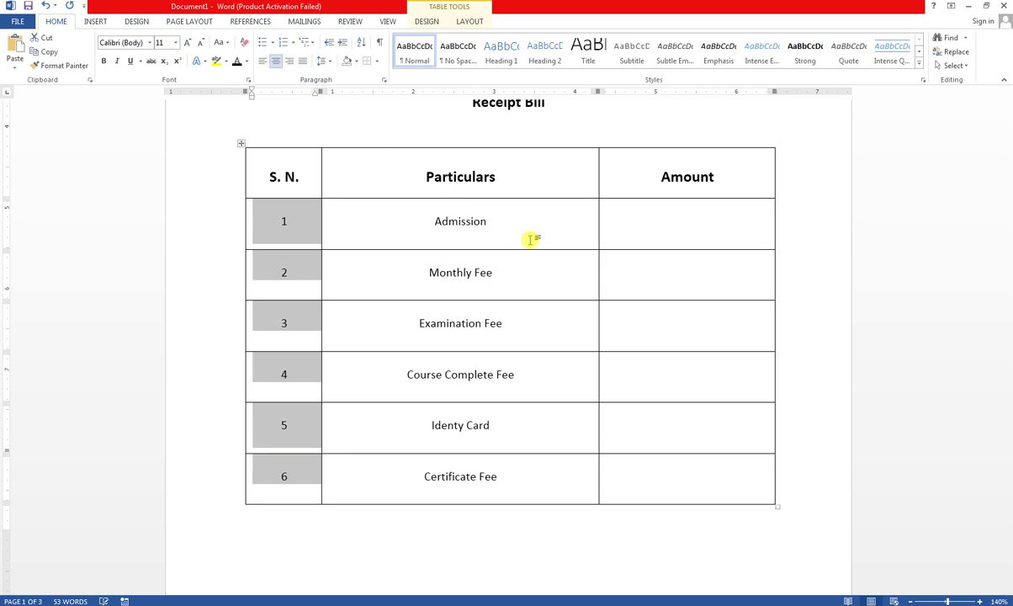
click(103, 60)
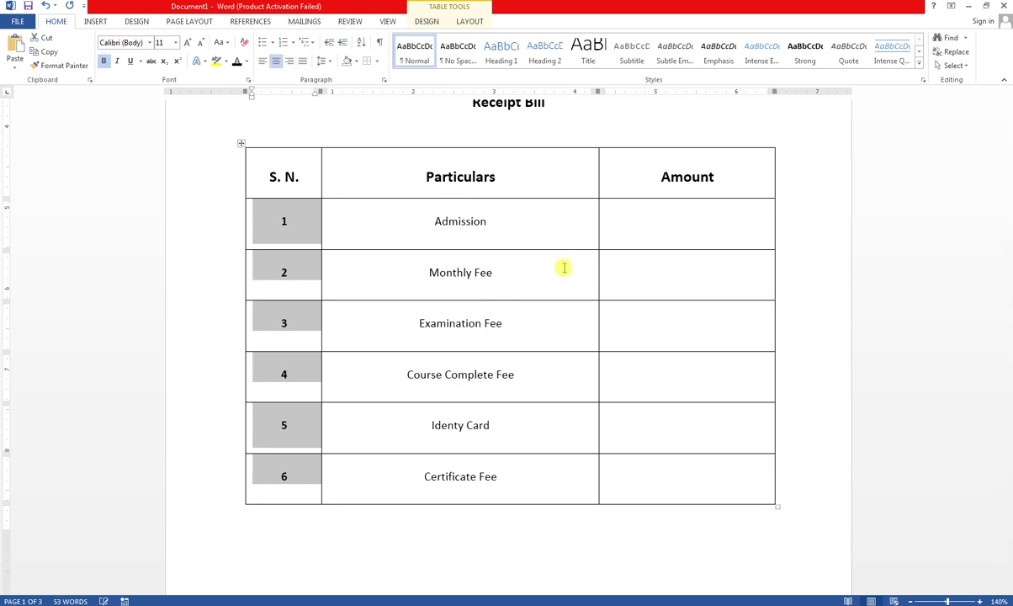
click(463, 234)
drag(434, 220, 515, 479)
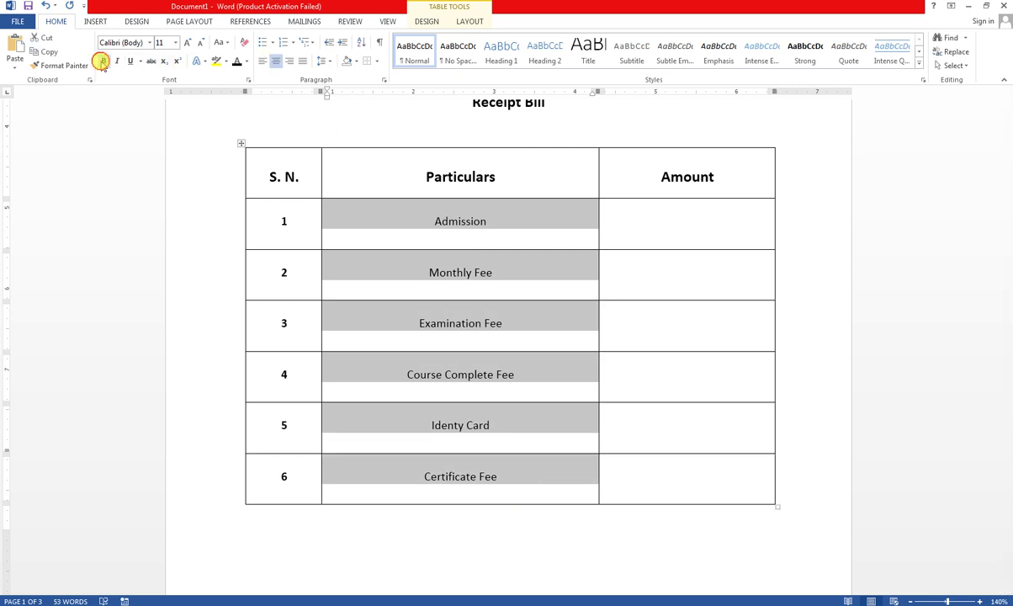
click(103, 60)
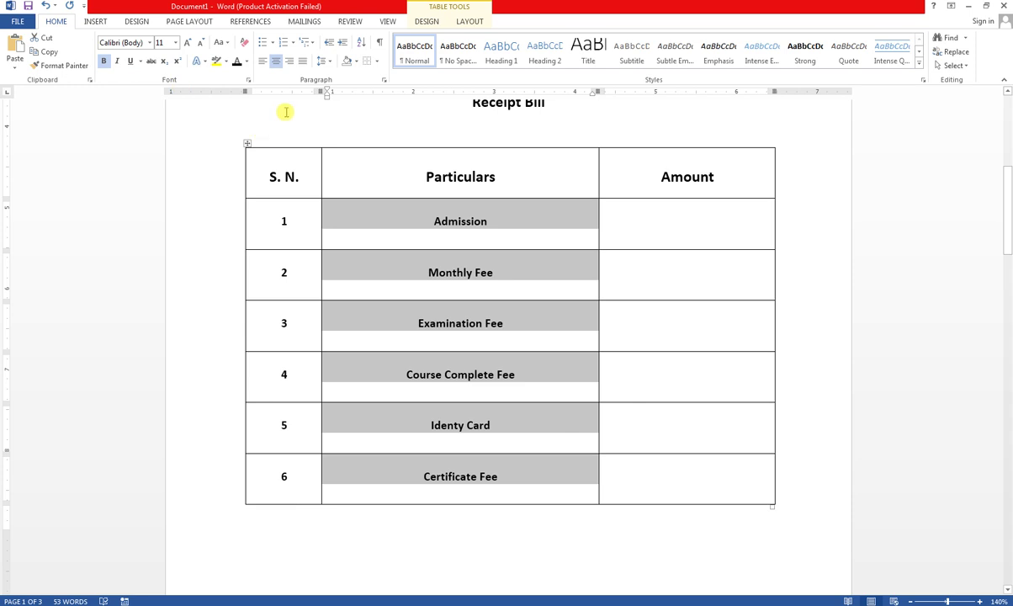
- Add an empty row below Certificate Fee from the last Amount cell
click(639, 476)
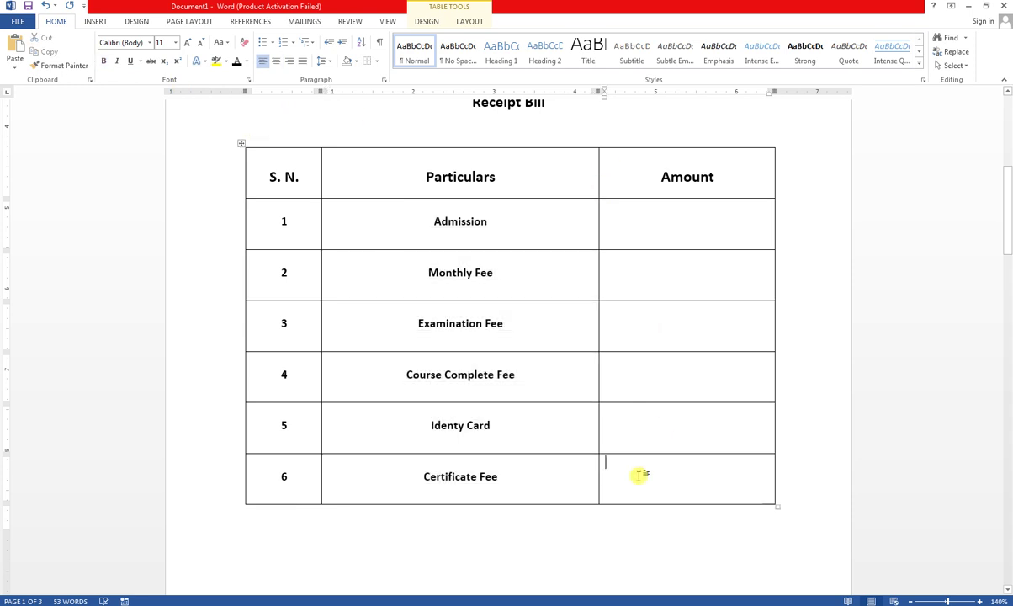
key(Tab)
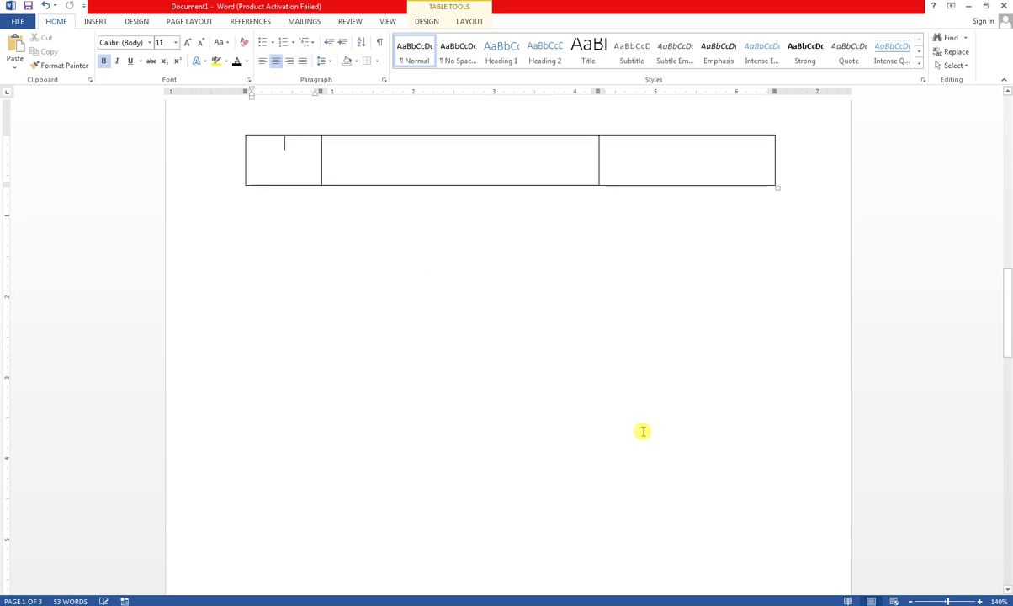
scroll(832, 216, up, 3)
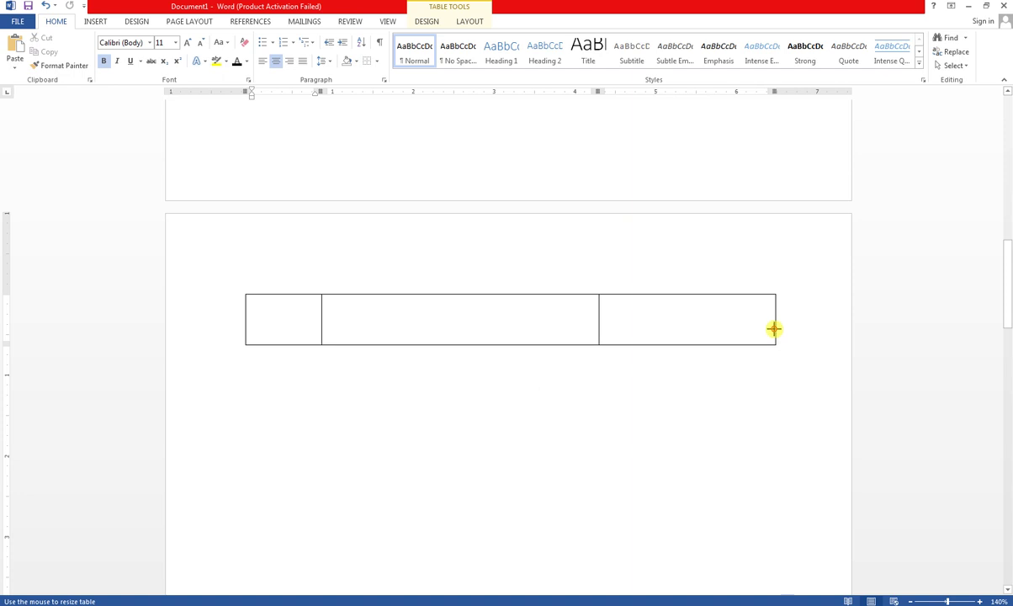
scroll(782, 336, up, 7)
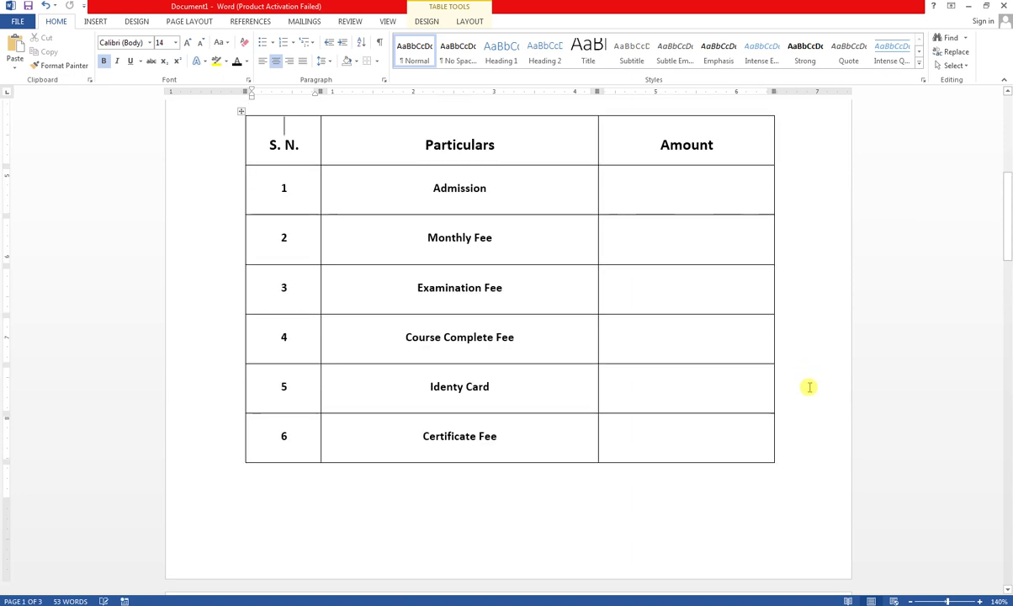
scroll(644, 454, up, 4)
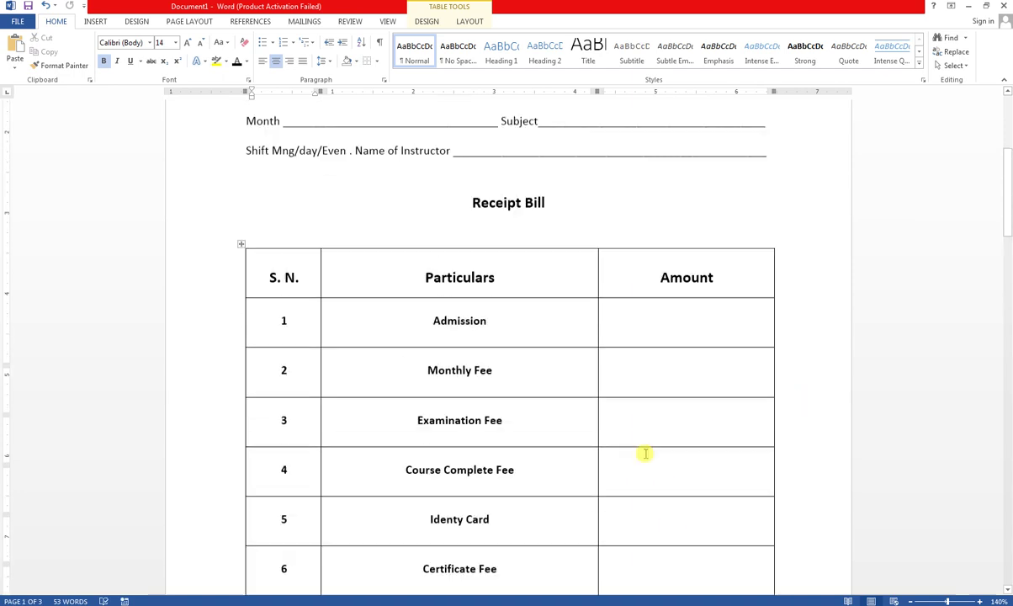
scroll(641, 447, down, 5)
scroll(642, 447, down, 3)
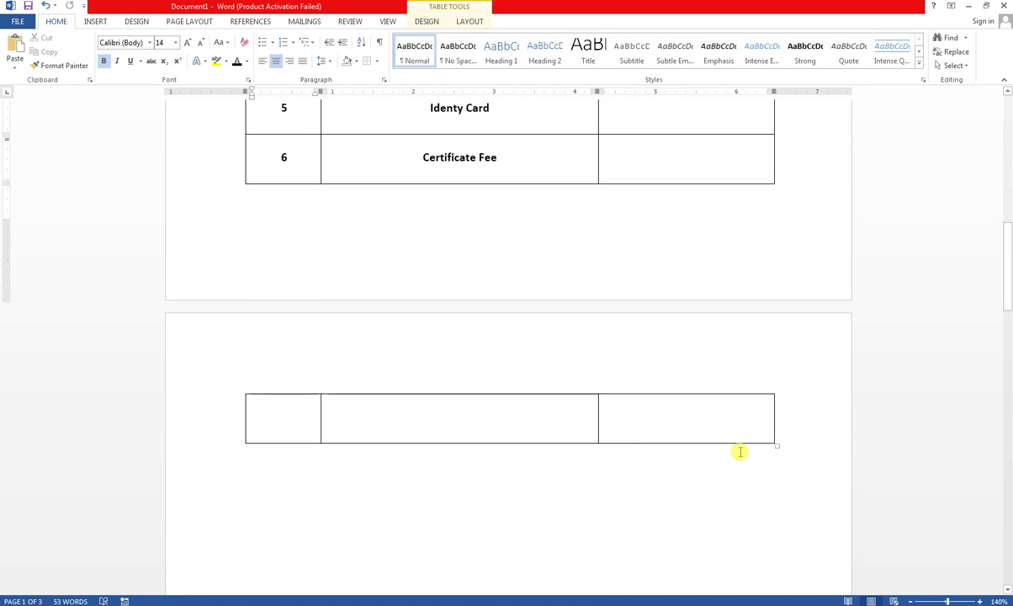
- Shorten the table rows so the whole table fits on page one
drag(776, 444, 773, 428)
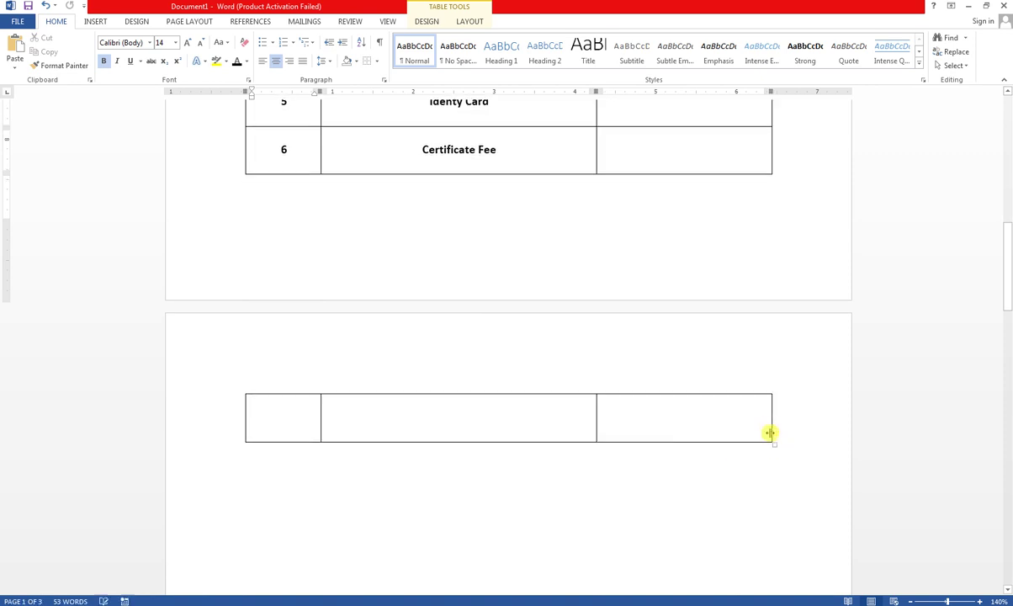
click(312, 403)
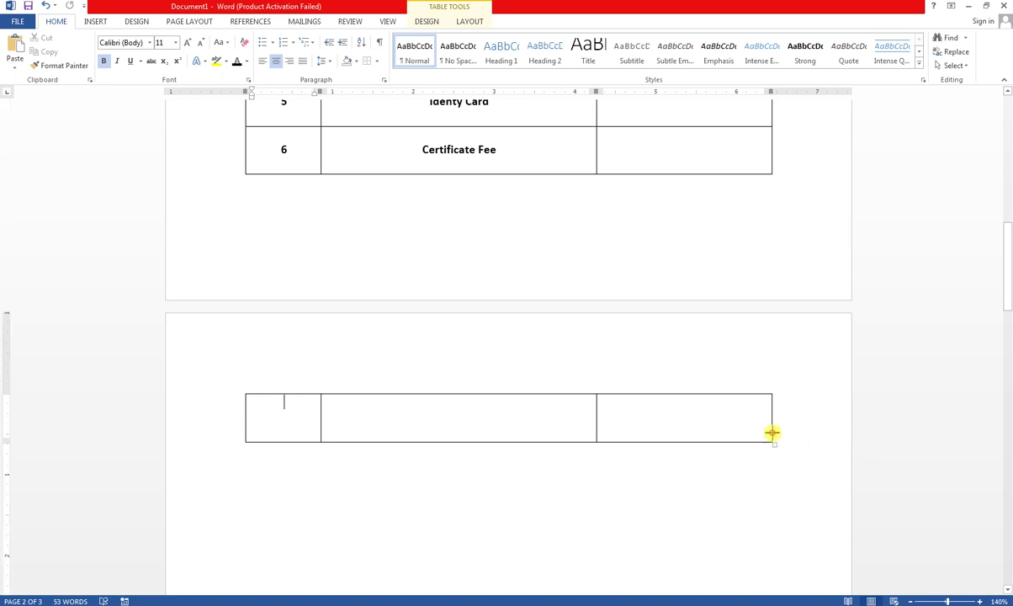
drag(773, 433, 773, 425)
scroll(732, 358, up, 4)
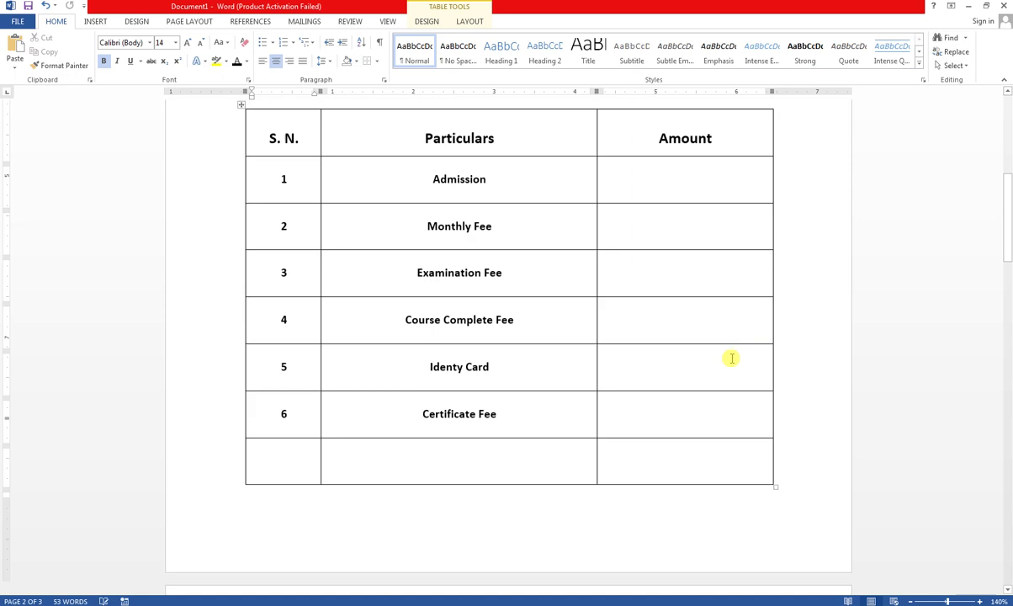
scroll(732, 359, up, 4)
scroll(458, 422, down, 2)
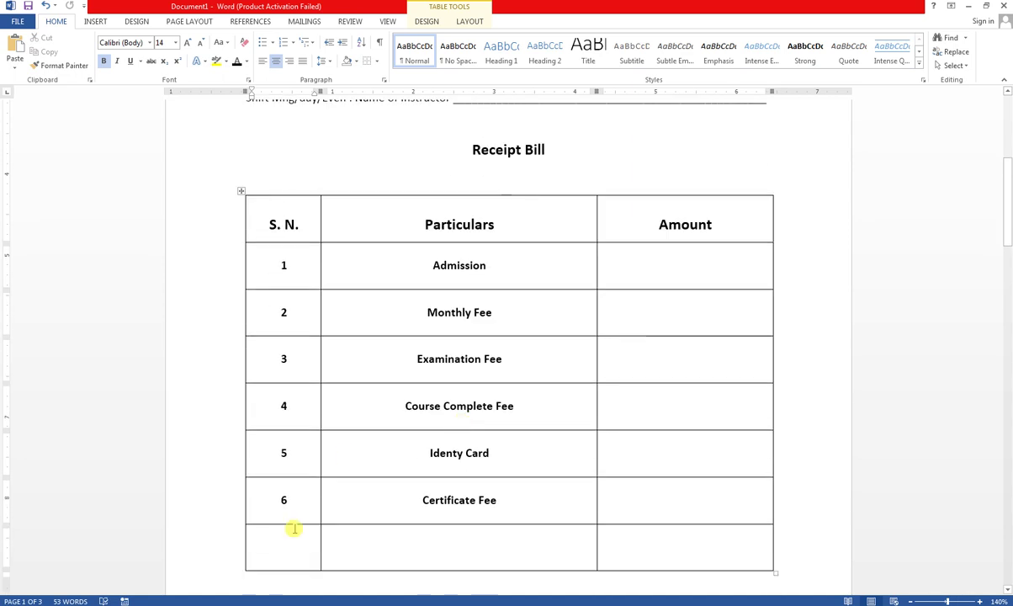
drag(289, 549, 396, 538)
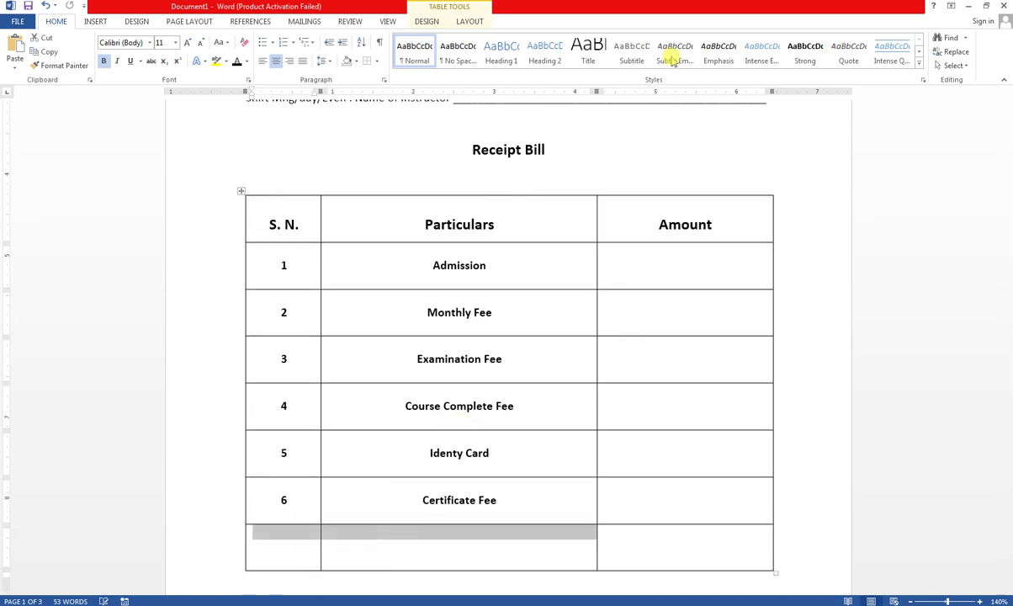
- Merge the last row's first two cells and type Total in it
click(469, 21)
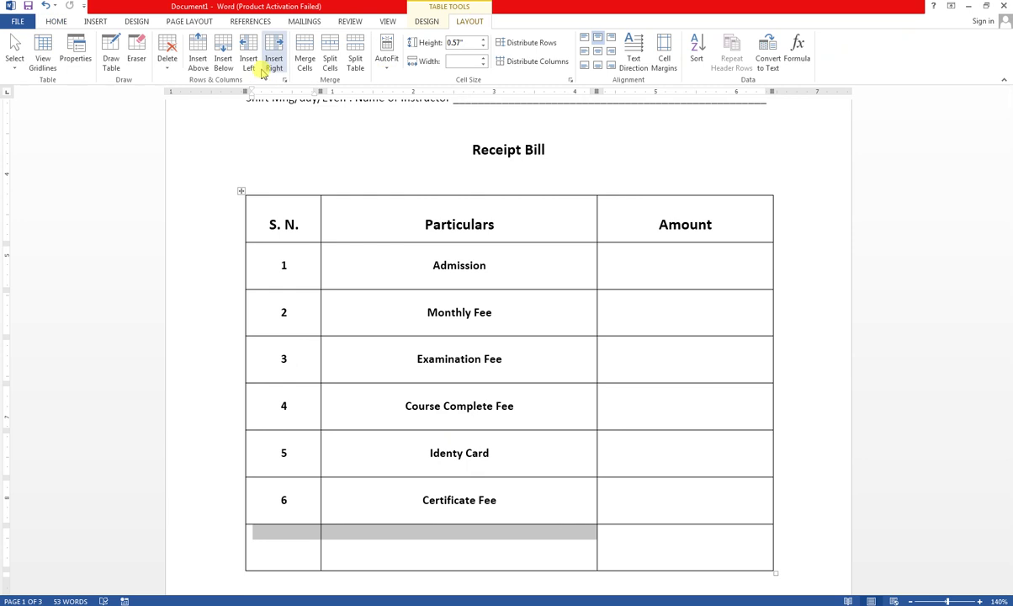
click(310, 74)
click(457, 534)
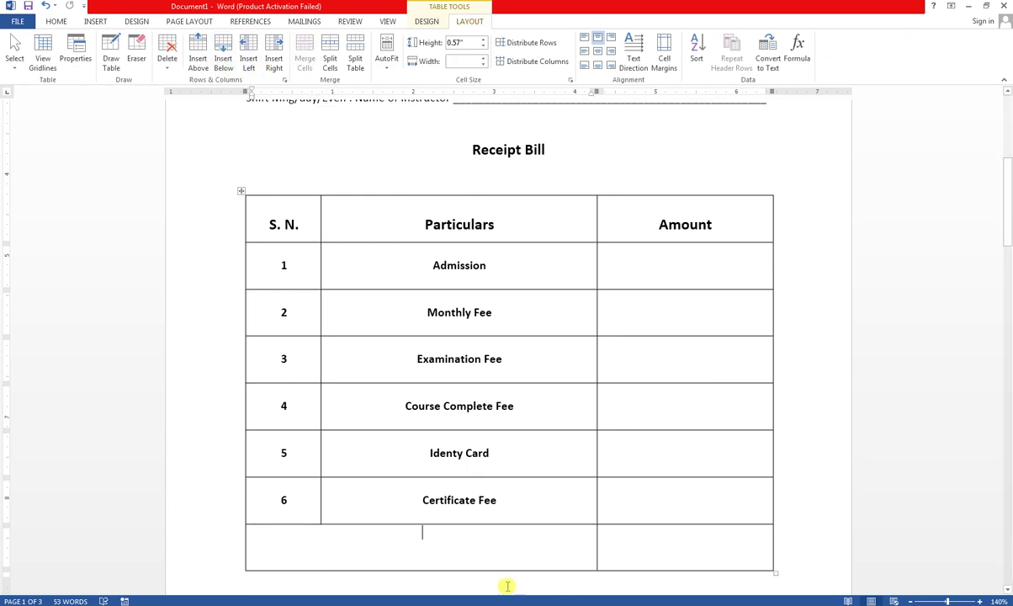
text(total)
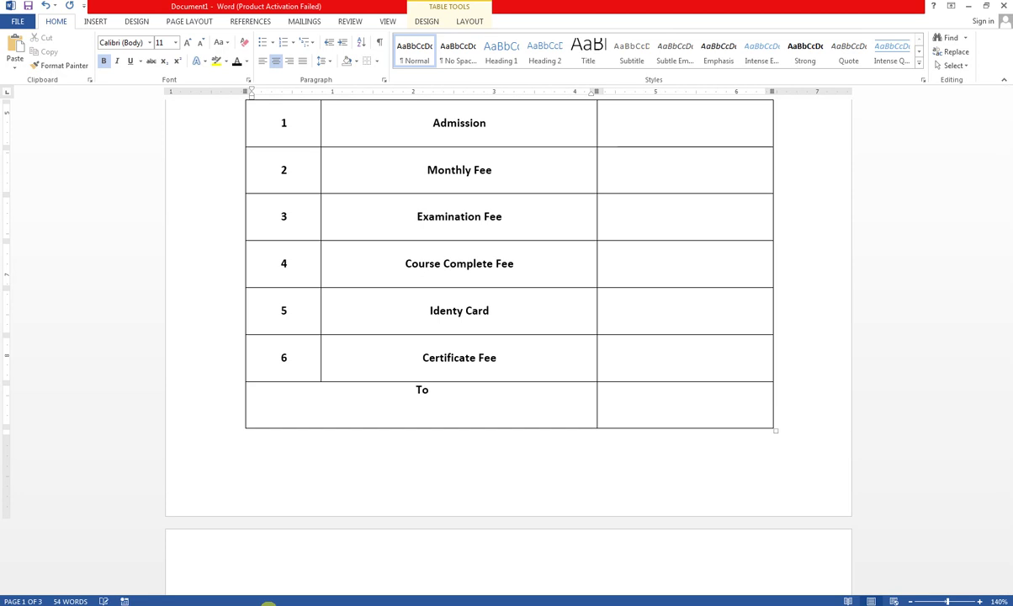
text(tal)
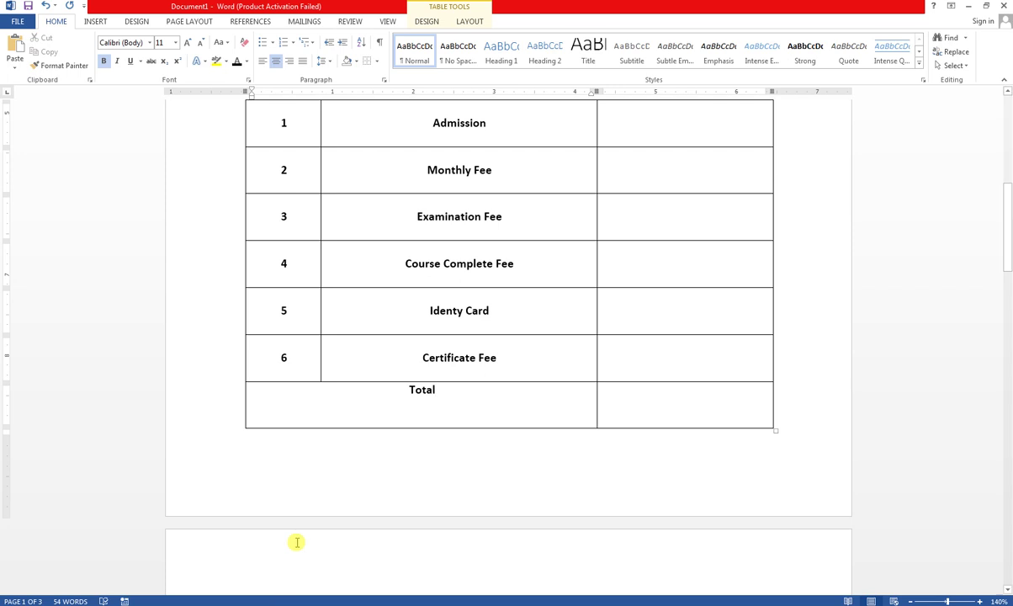
- Right-align Total and zoom out to show the whole Receipt Bill table
drag(409, 388, 453, 386)
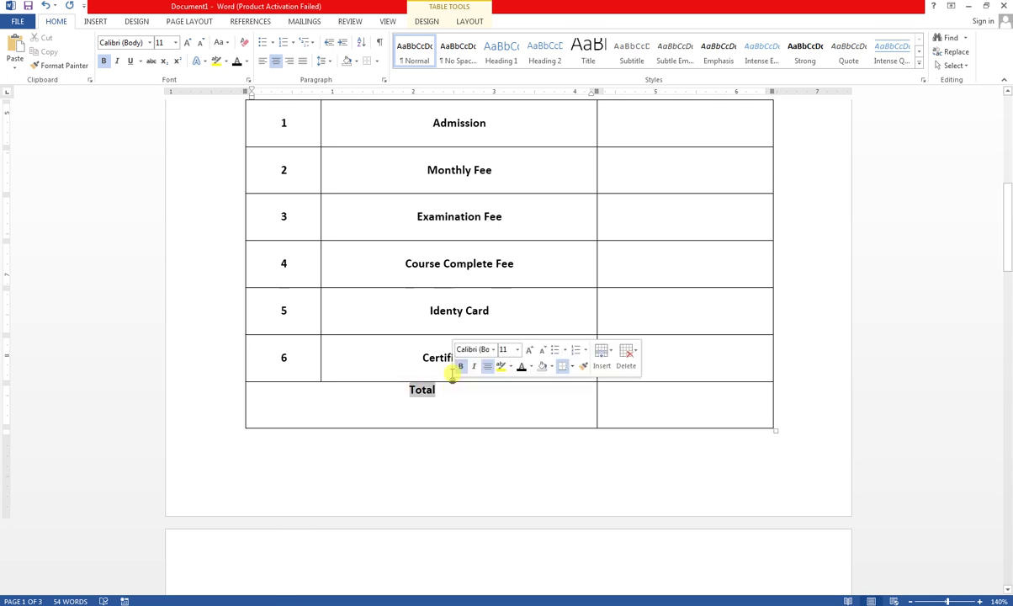
click(289, 60)
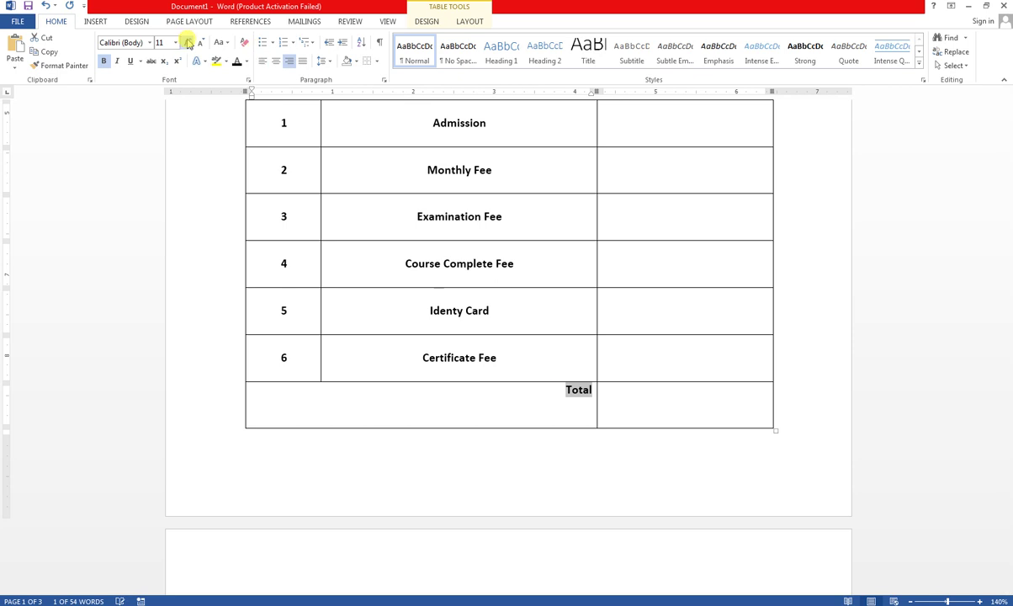
click(526, 407)
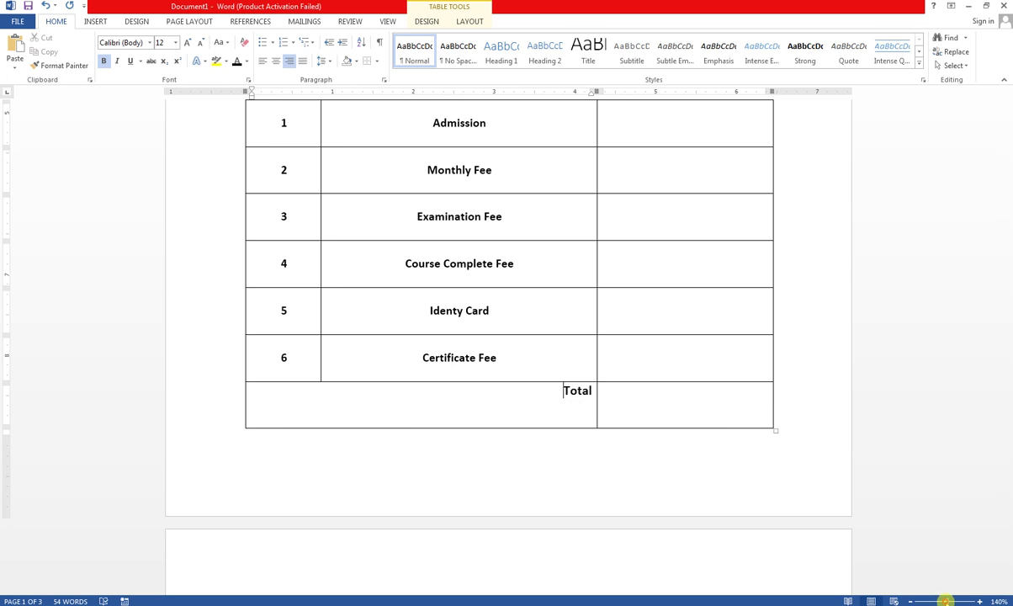
drag(946, 601, 938, 601)
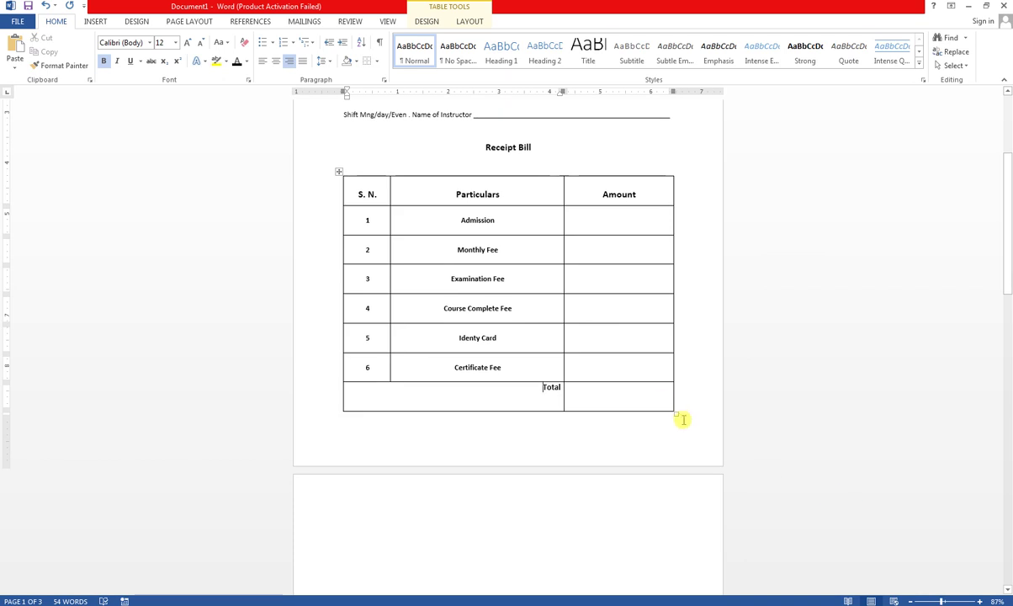
- Resize the Receipt Bill table by its corner handle and place the cursor on the line below it
drag(678, 416, 674, 396)
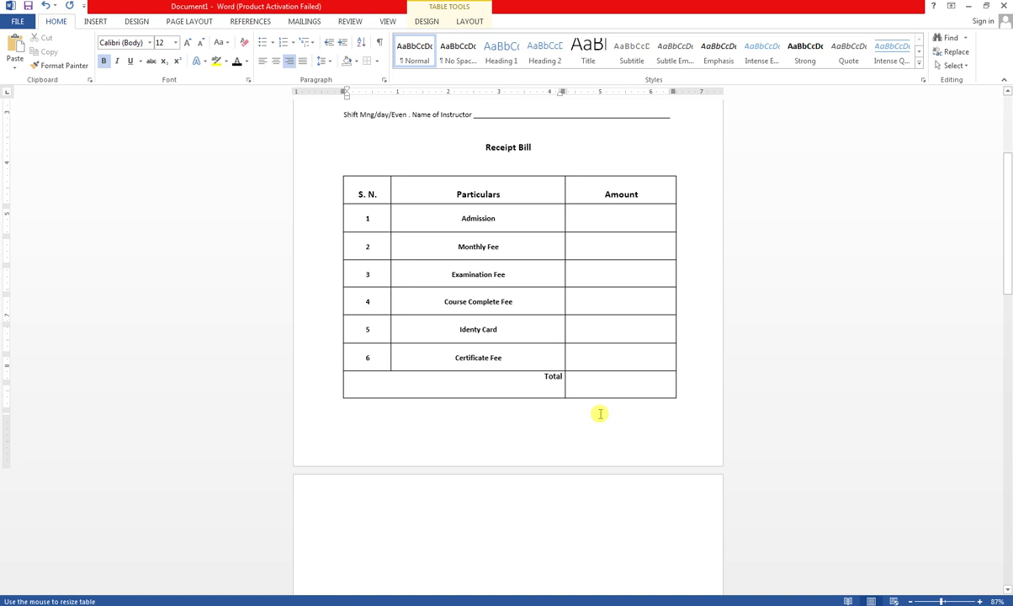
click(574, 411)
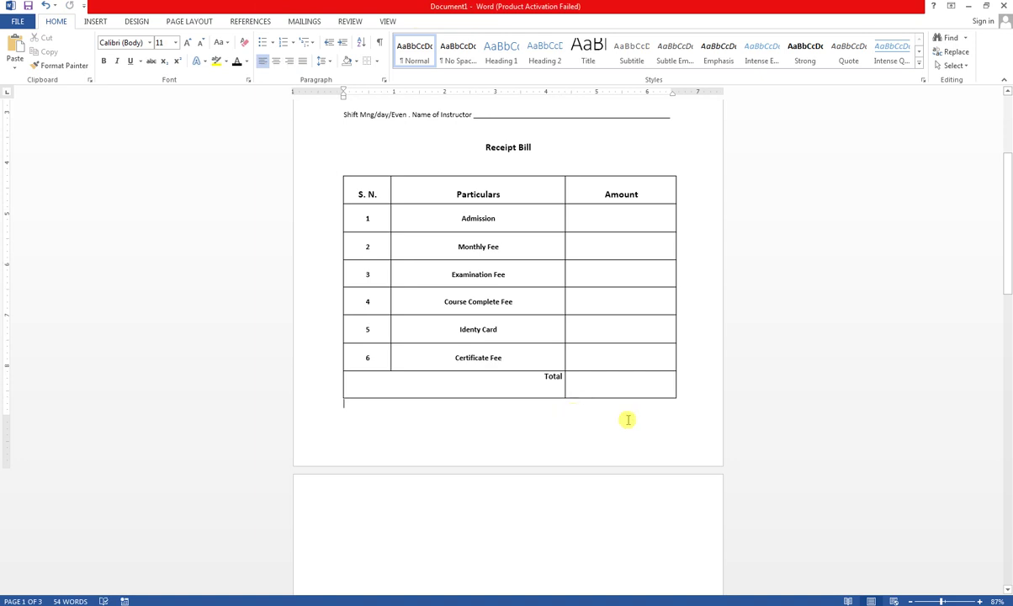
key(Return)
key(BackSpace)
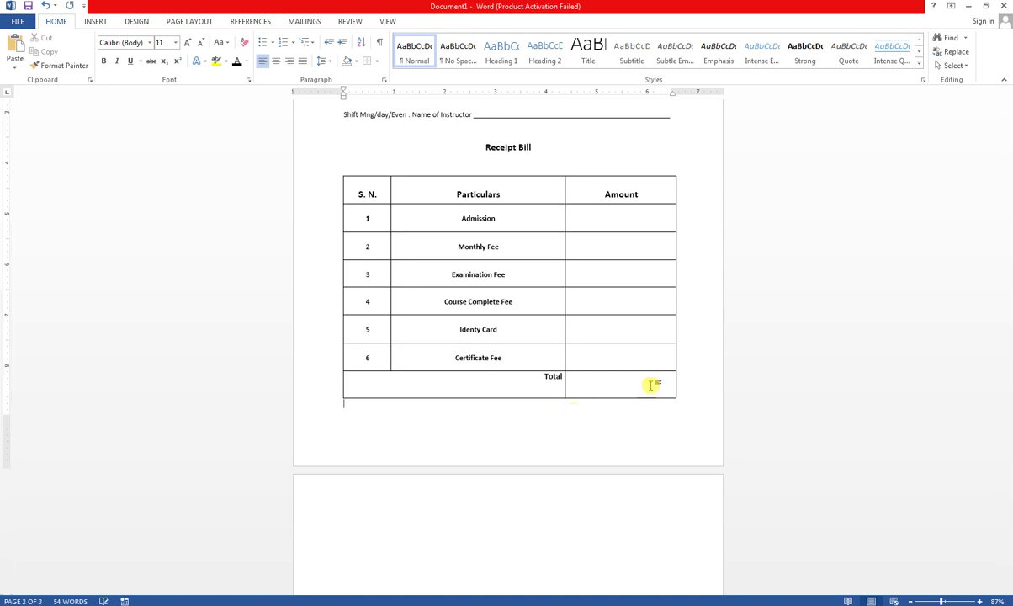
drag(679, 395, 679, 389)
click(528, 420)
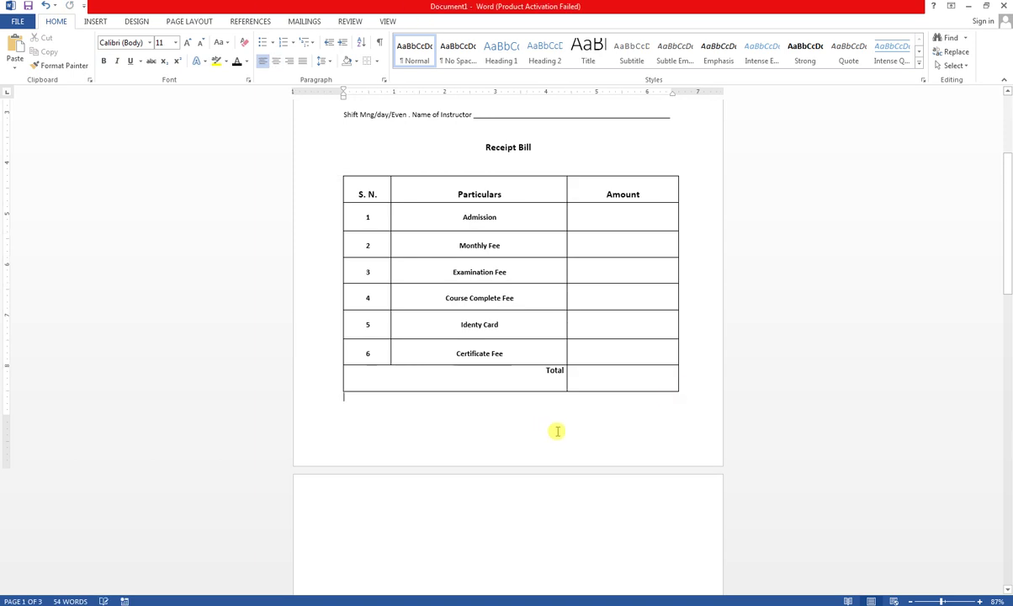
key(Down)
key(Up)
key(Down)
key(Up)
key(Down)
key(Up)
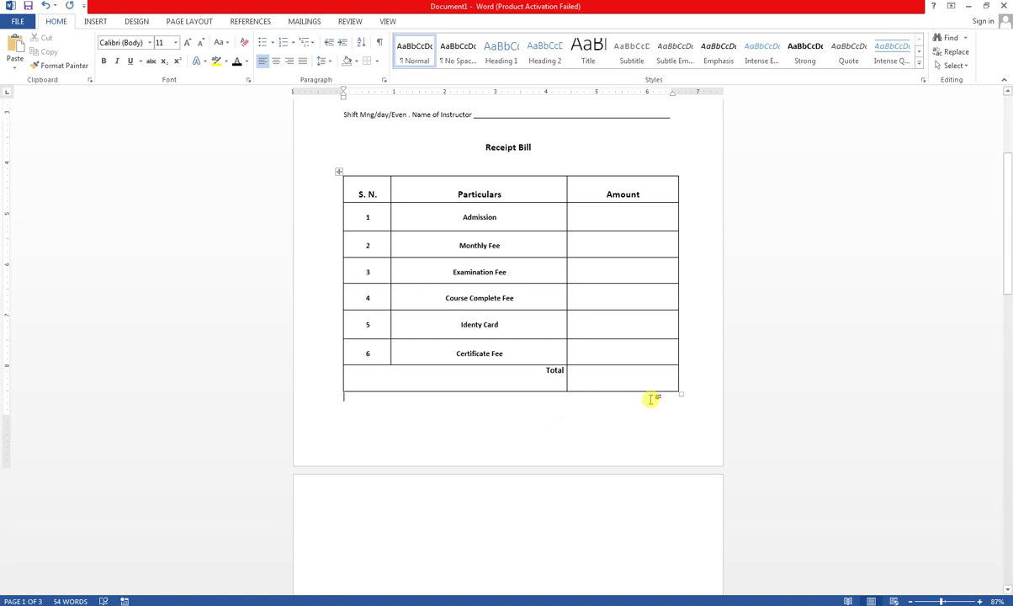
drag(683, 393, 683, 379)
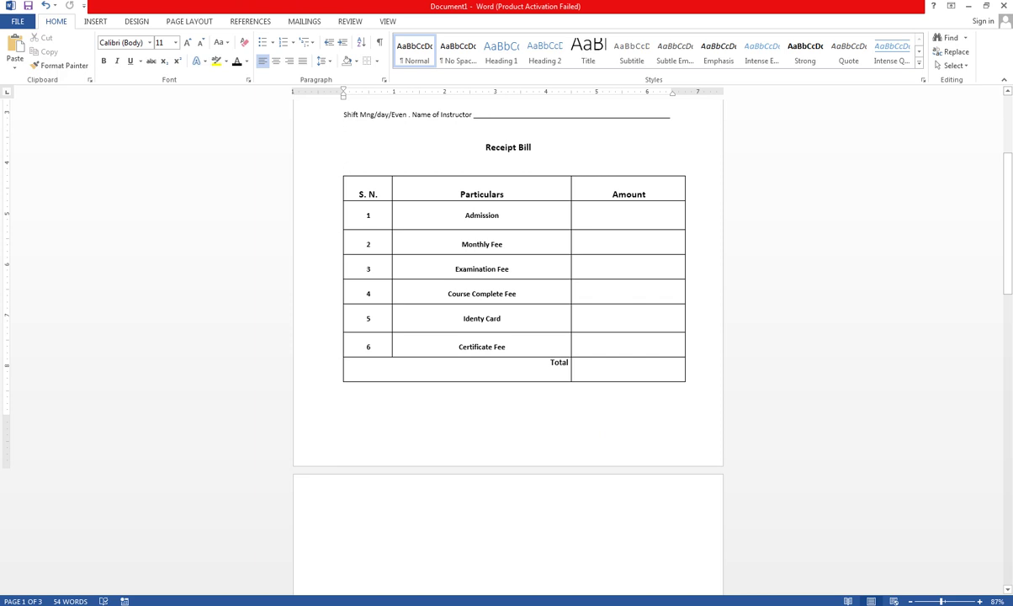
- Type the label 'IN Word' on the line below the table
text(i)
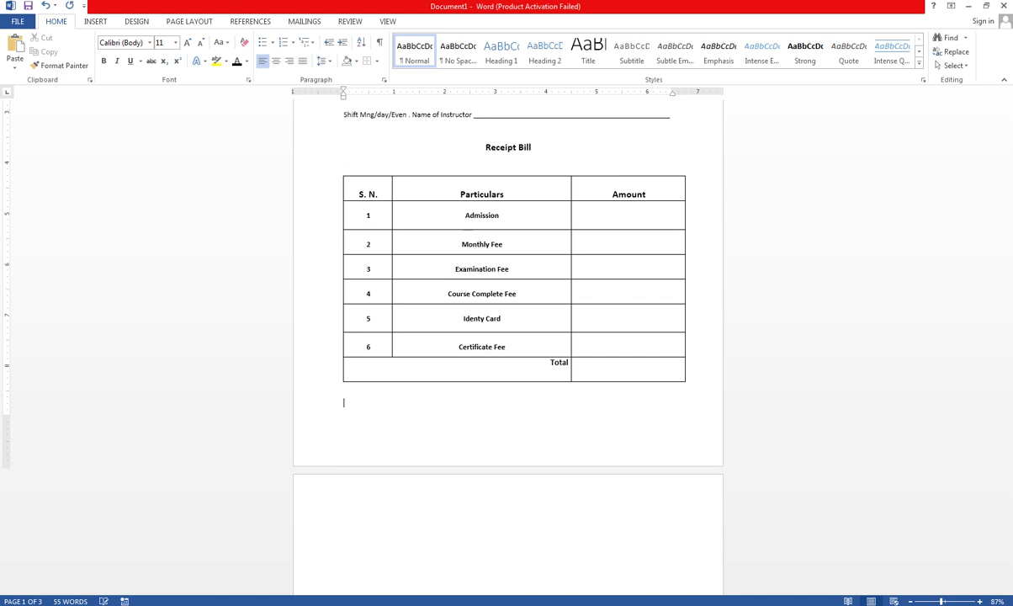
drag(944, 601, 952, 601)
text(i)
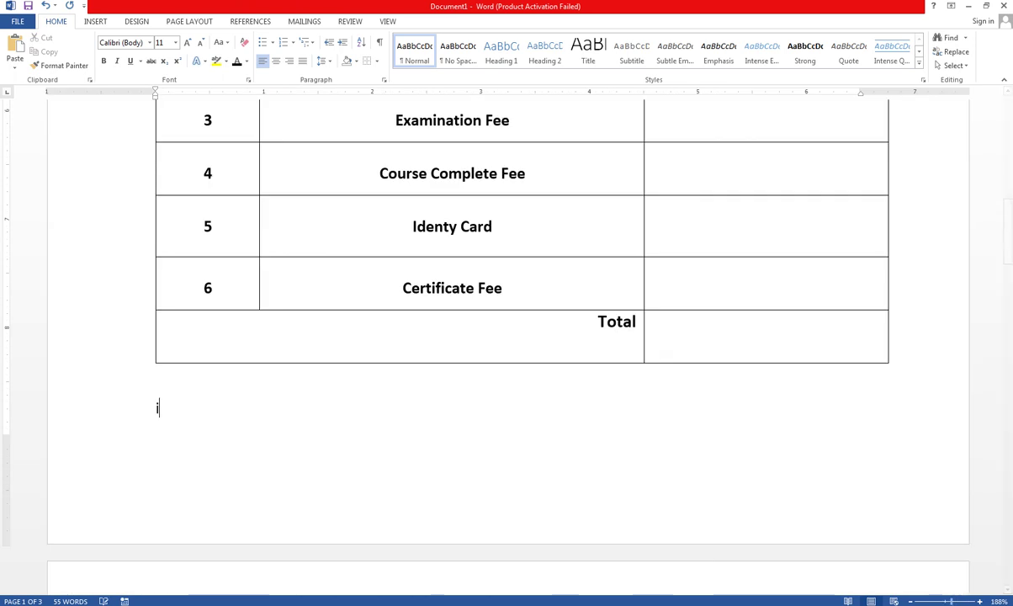
key(BackSpace)
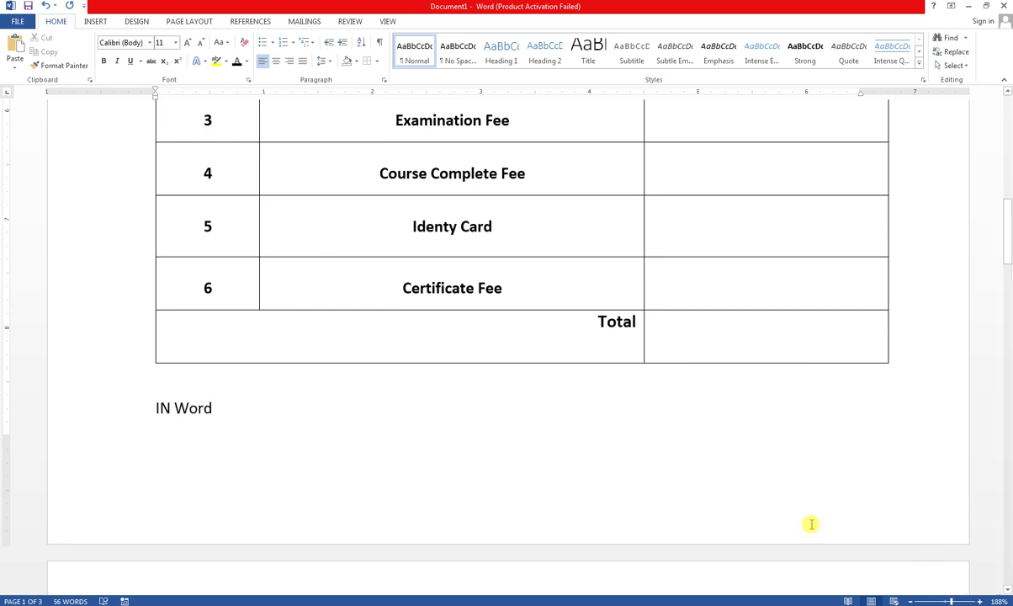
- Add a Bottom Border rule under the IN Word line and narrow the table so its edges line up
click(376, 61)
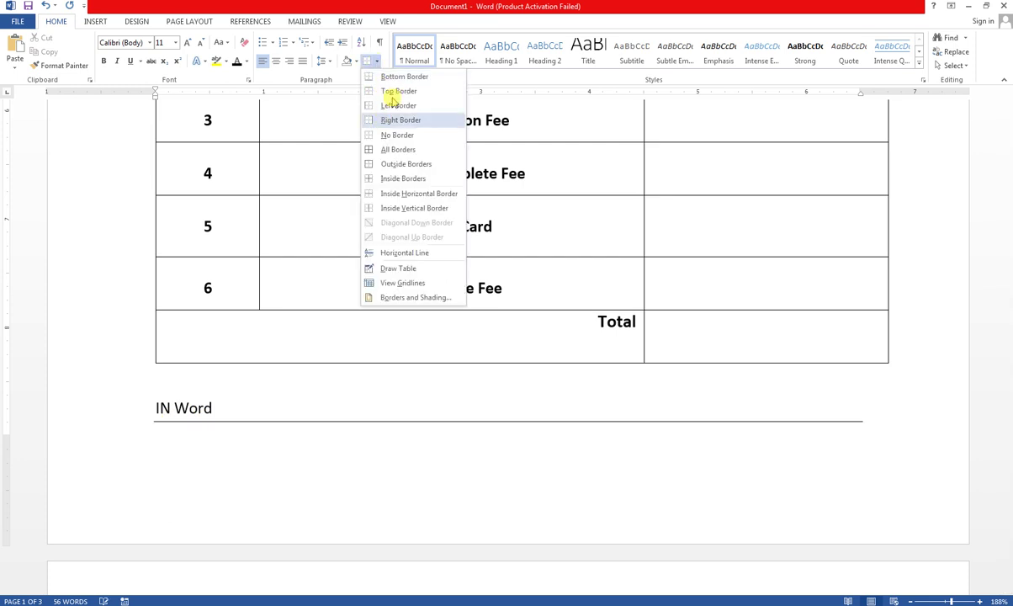
click(394, 77)
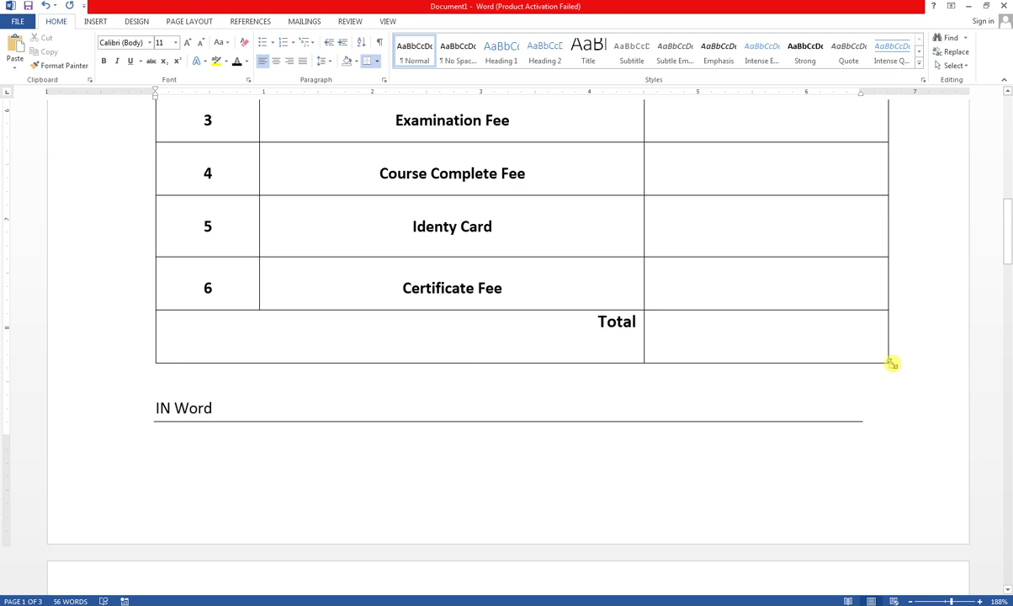
drag(890, 363, 862, 364)
scroll(896, 495, up, 2)
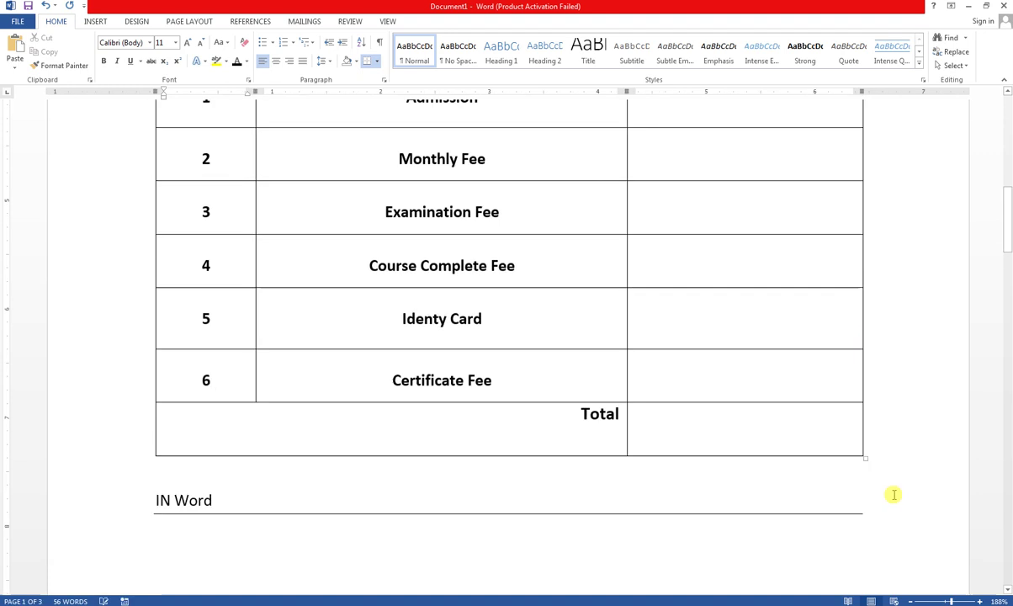
scroll(848, 491, down, 2)
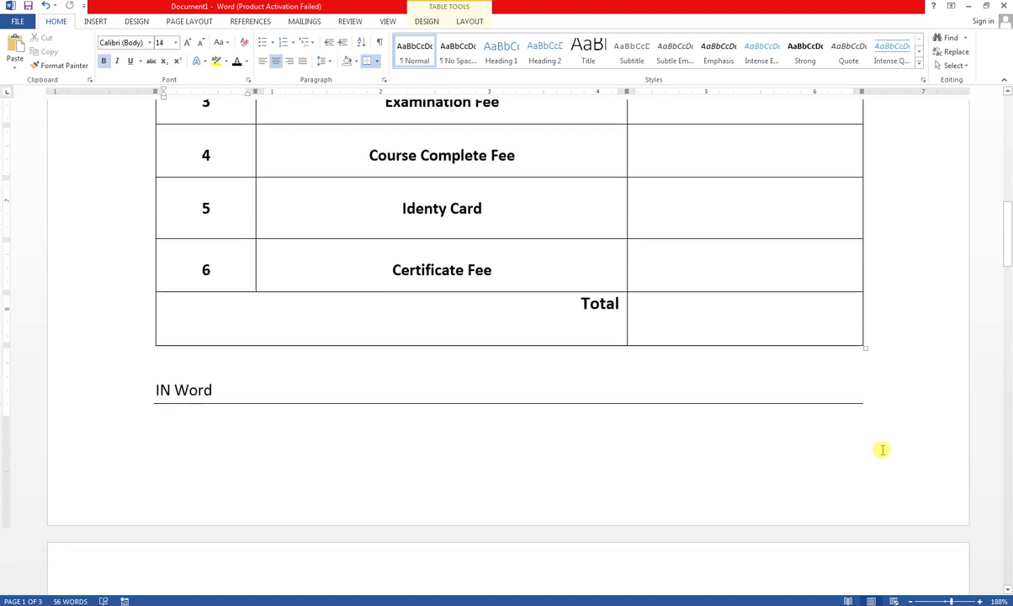
click(757, 429)
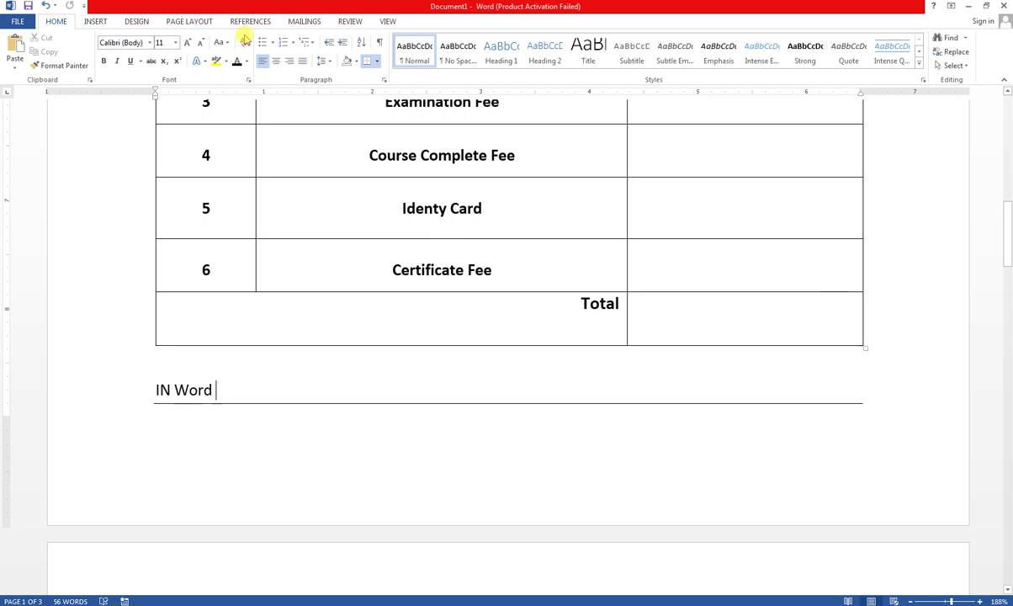
click(95, 21)
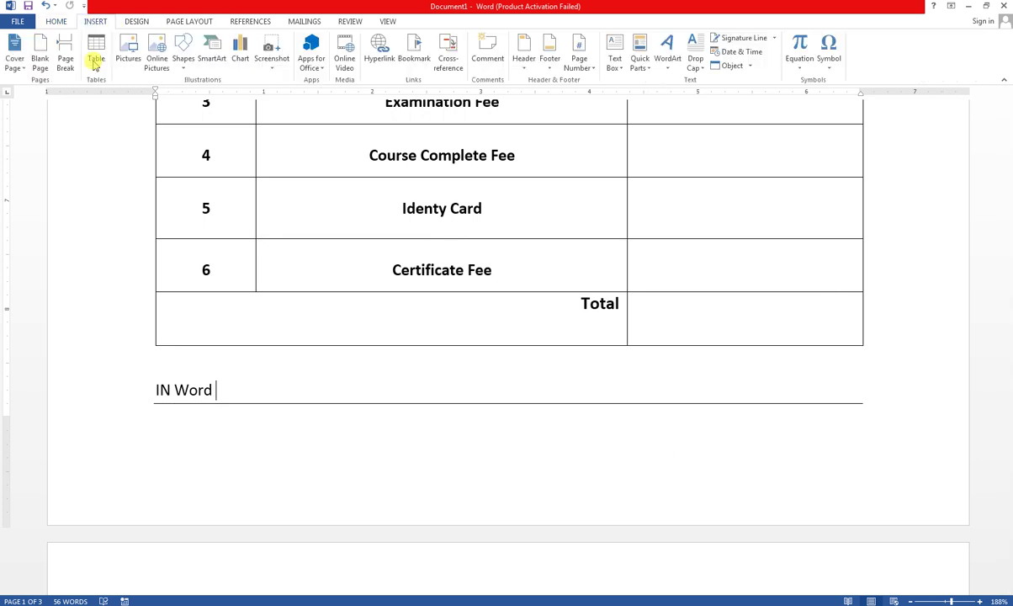
- Draw a 2.21-inch horizontal line at the lower right below IN Word
click(182, 63)
click(192, 94)
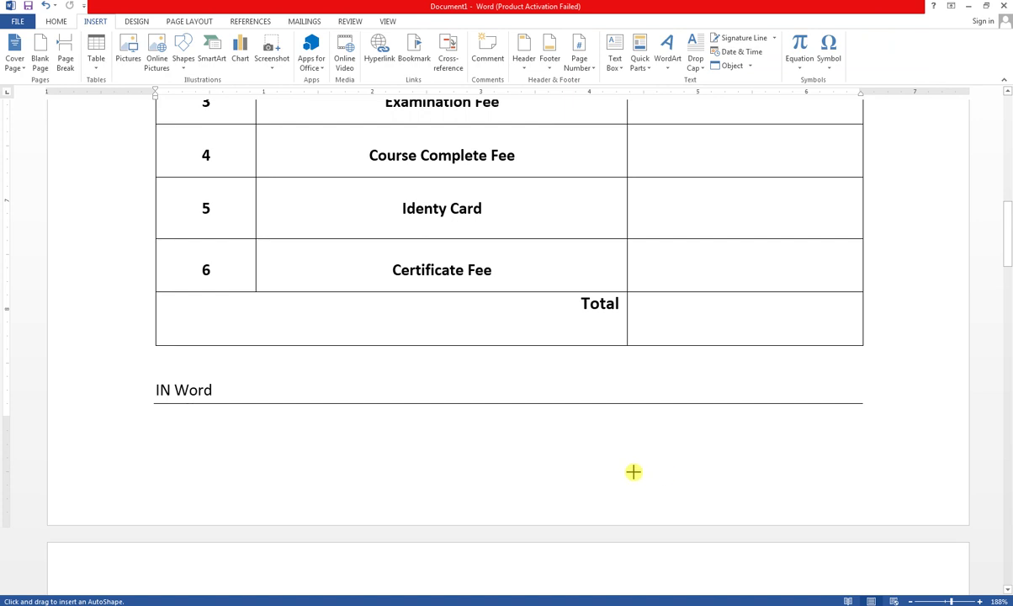
drag(626, 471, 864, 472)
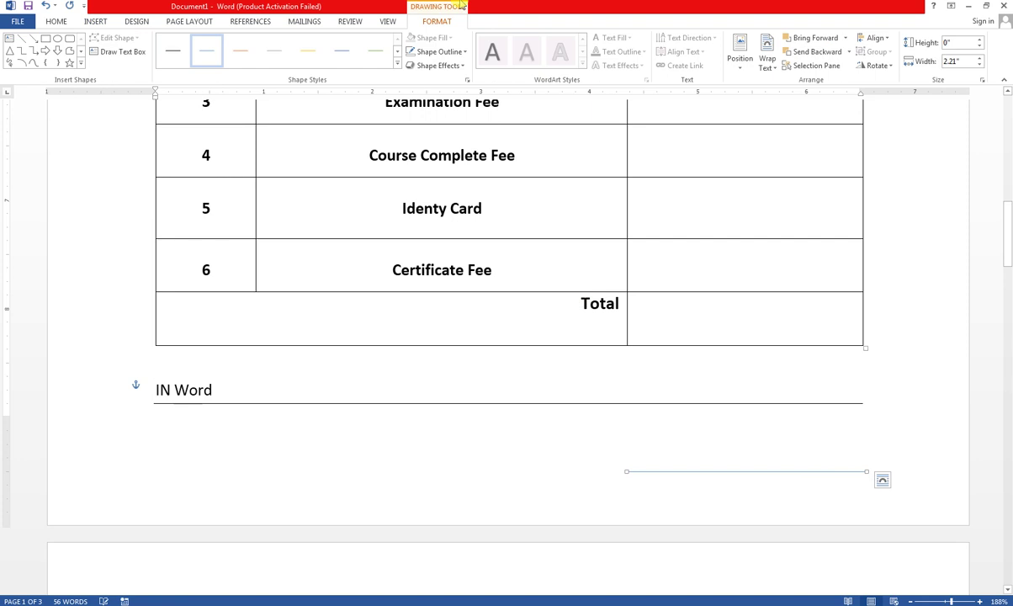
- Make the signature line black with a 1½ pt outline weight
click(439, 51)
click(420, 80)
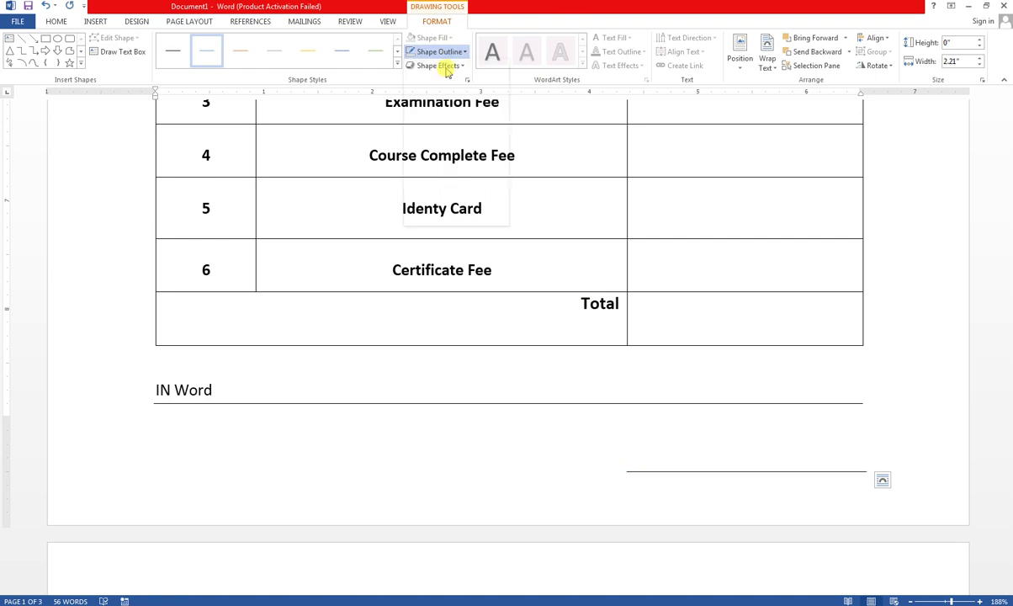
click(438, 66)
click(438, 66)
click(465, 52)
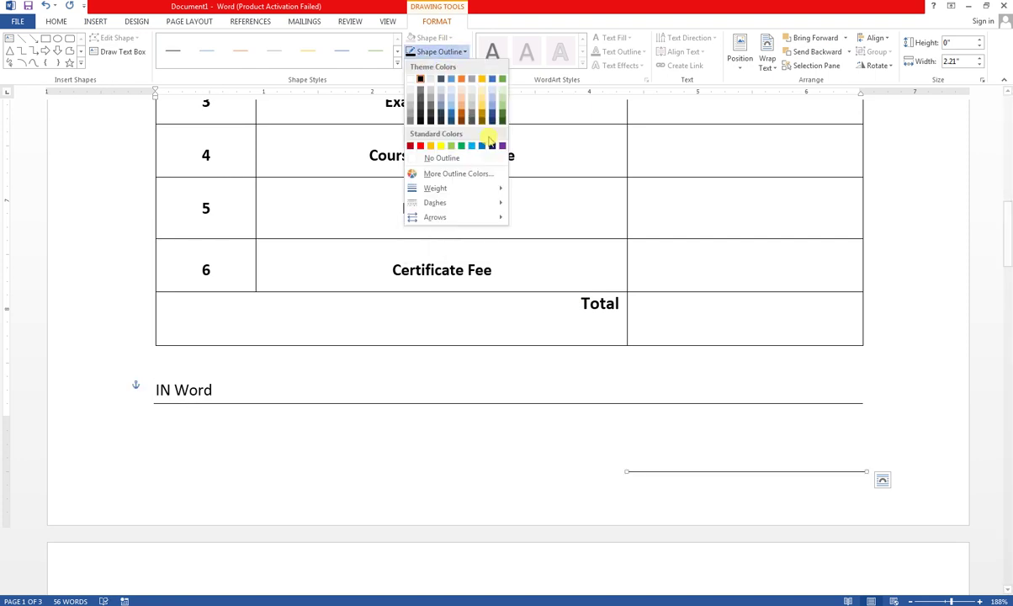
mouse_move(498, 191)
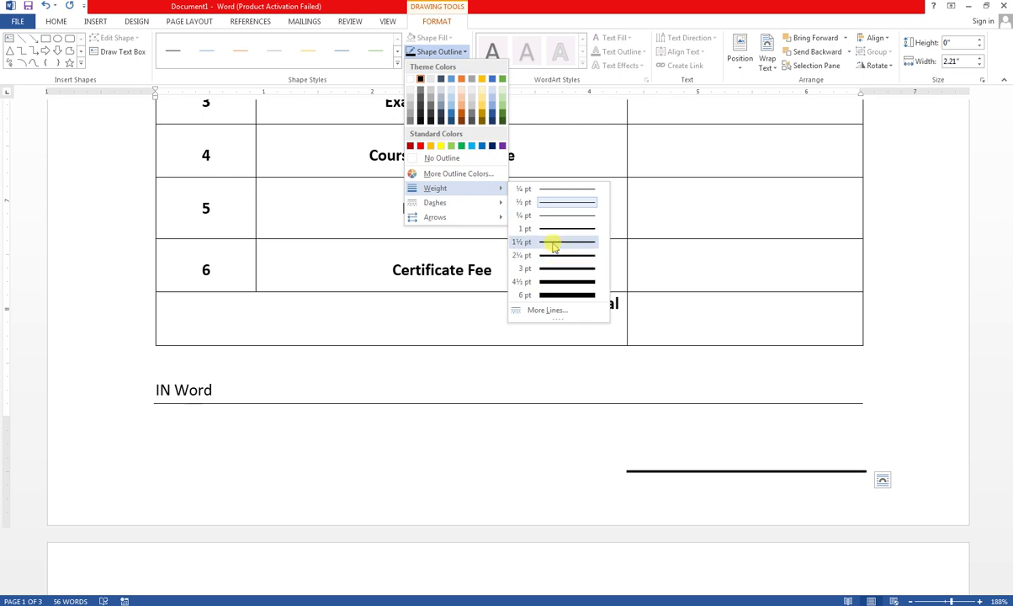
click(549, 228)
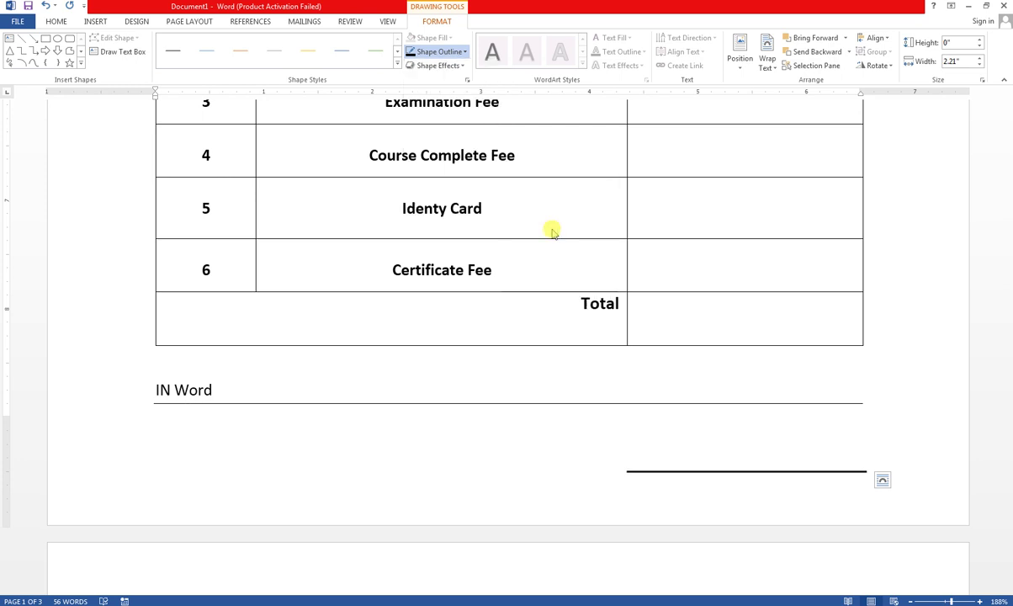
click(46, 39)
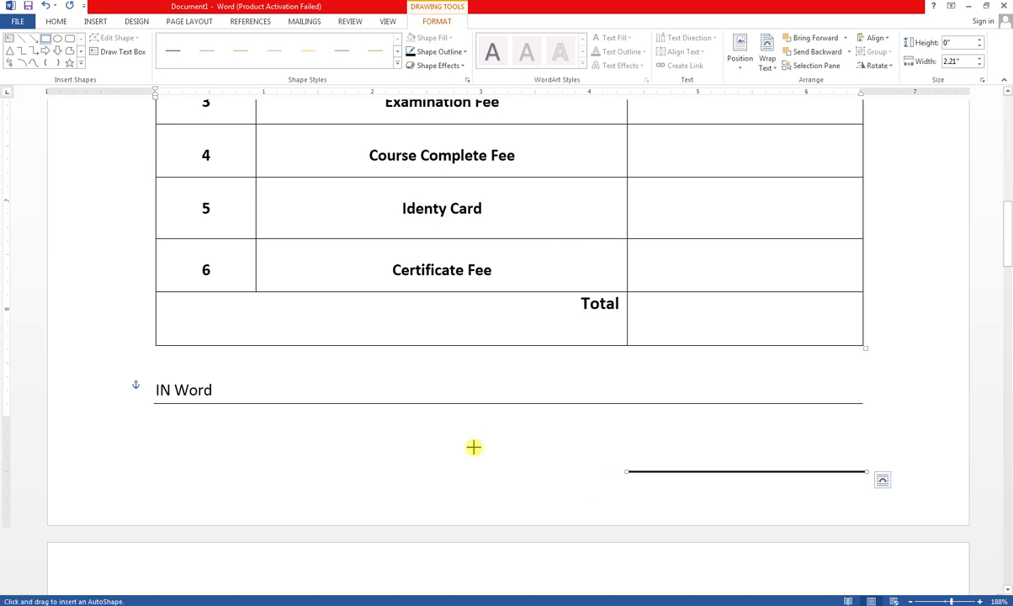
- Draw a rectangle left of the signature line, remove its blue fill and type ACCOUNT inside
mouse_move(440, 428)
mouse_down()
mouse_move(554, 470)
mouse_move(576, 469)
mouse_up()
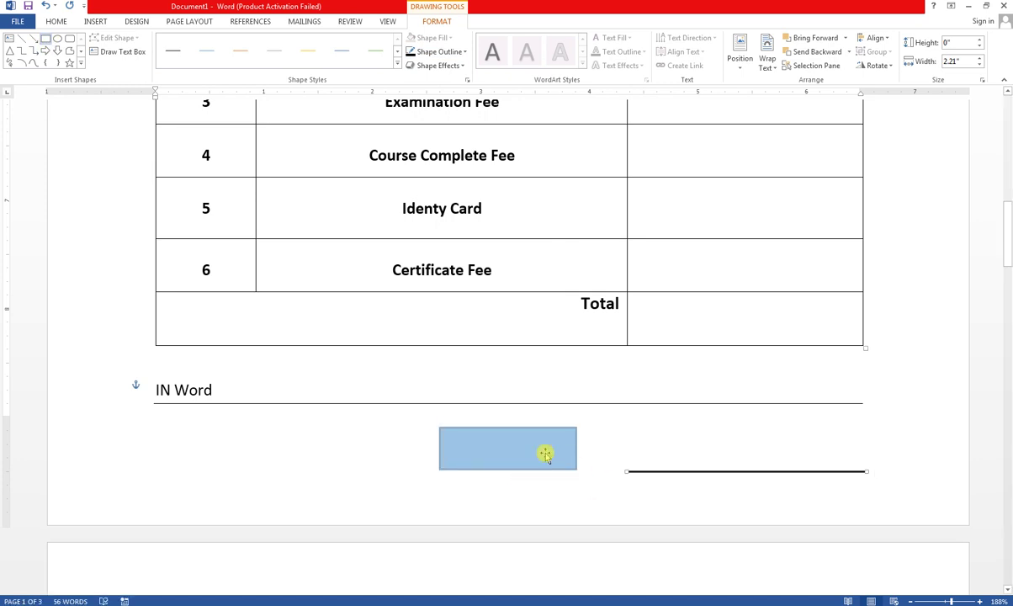
click(451, 38)
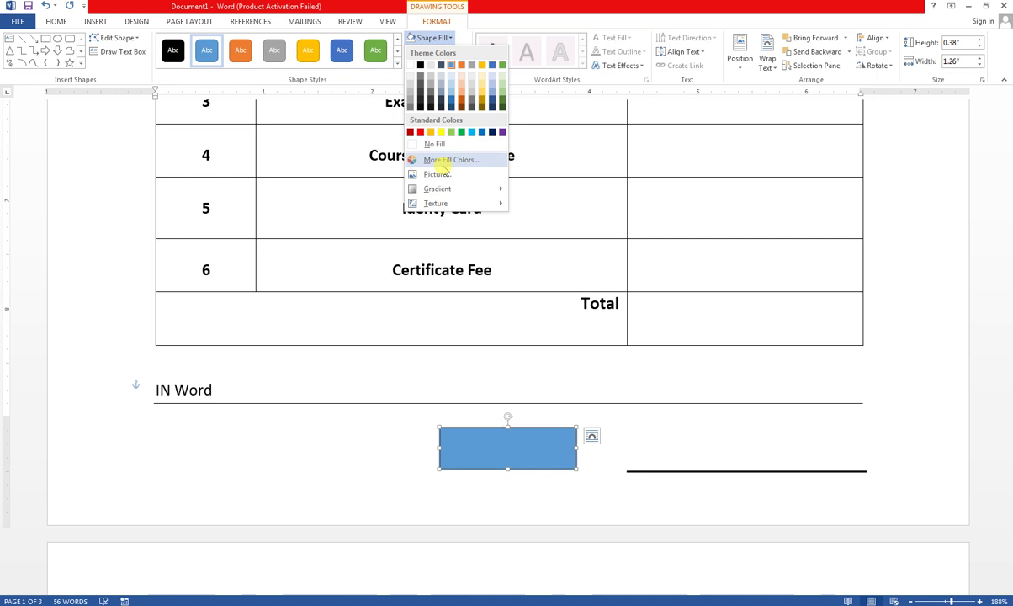
click(438, 144)
right_click(486, 429)
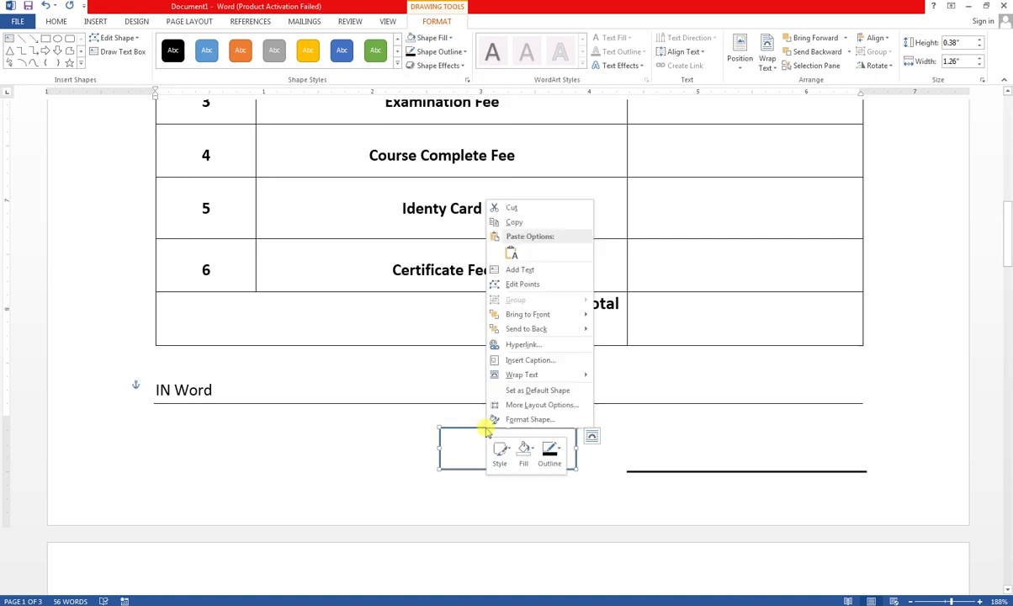
key(Escape)
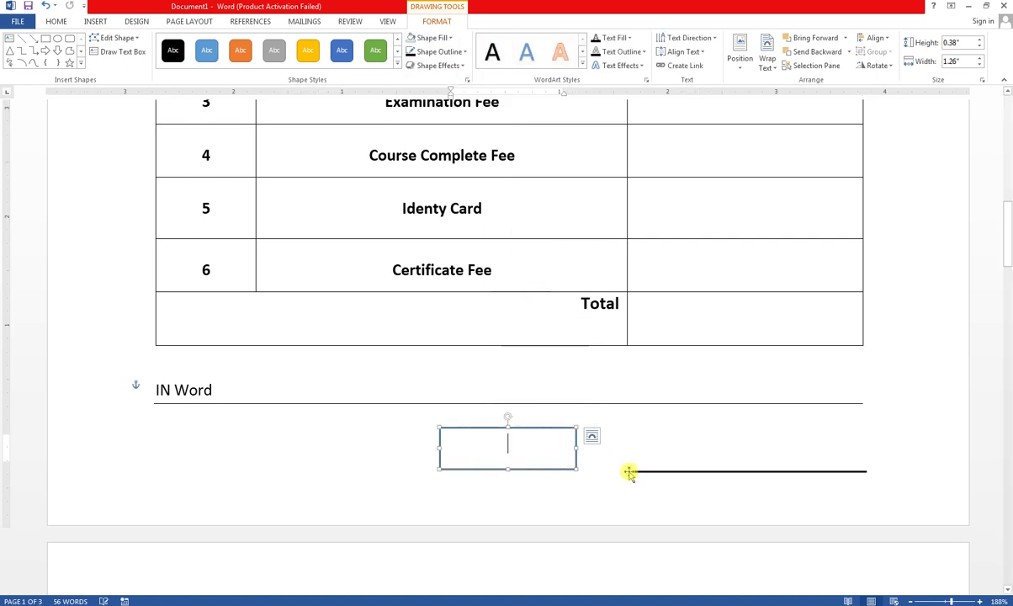
text(A)
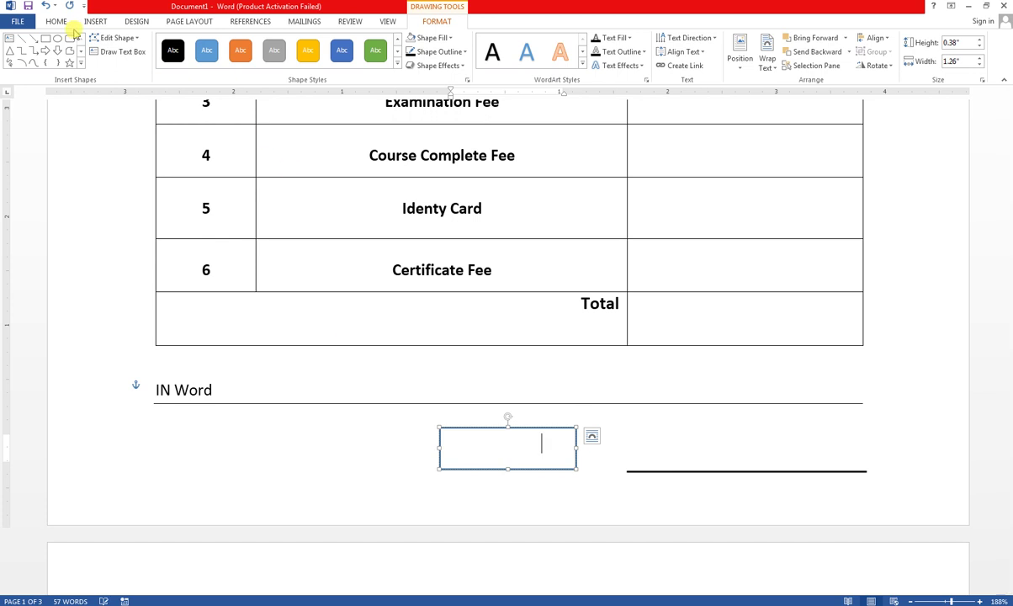
- Recolour the ACCOUNT text and give its box No Fill and No Outline
click(461, 443)
key(ctrl+a)
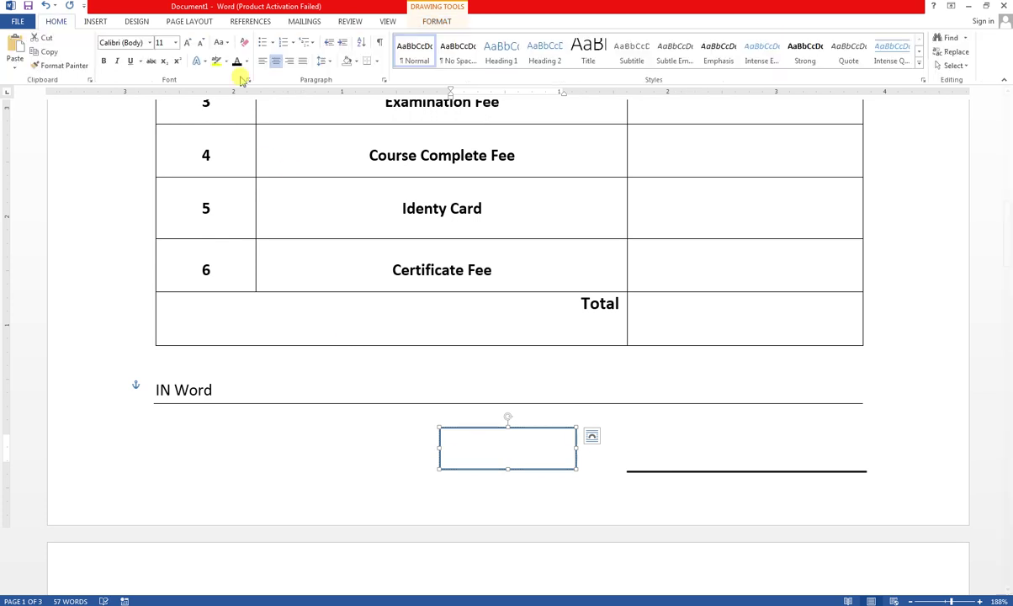
click(237, 62)
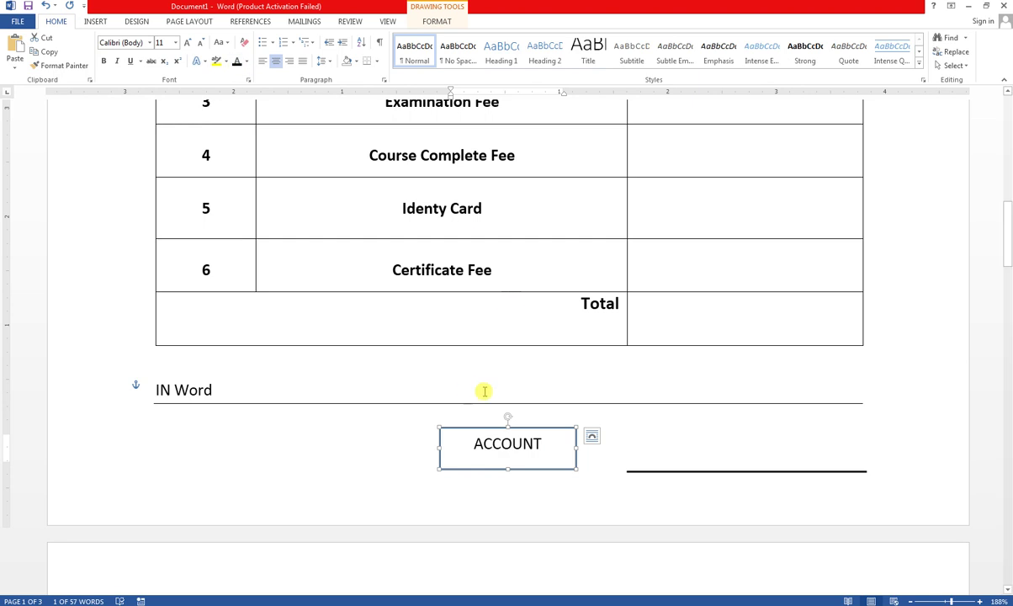
click(424, 24)
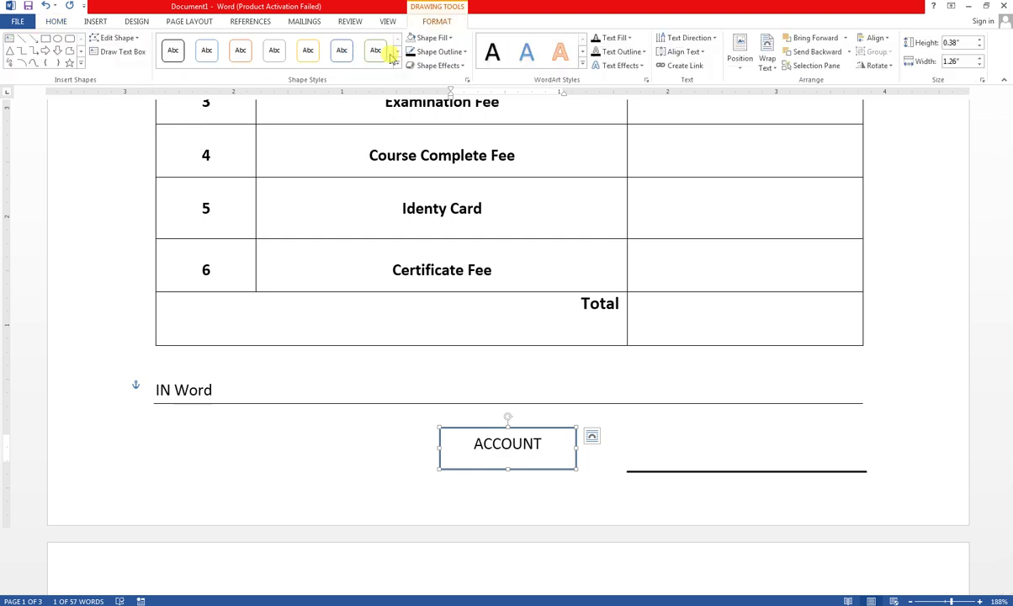
click(434, 39)
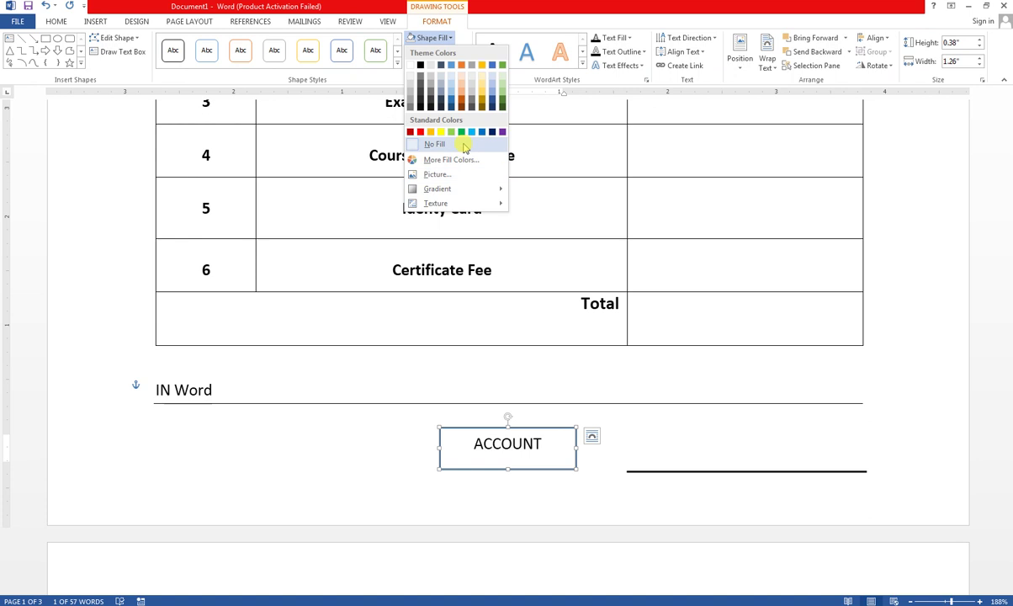
click(491, 25)
click(462, 53)
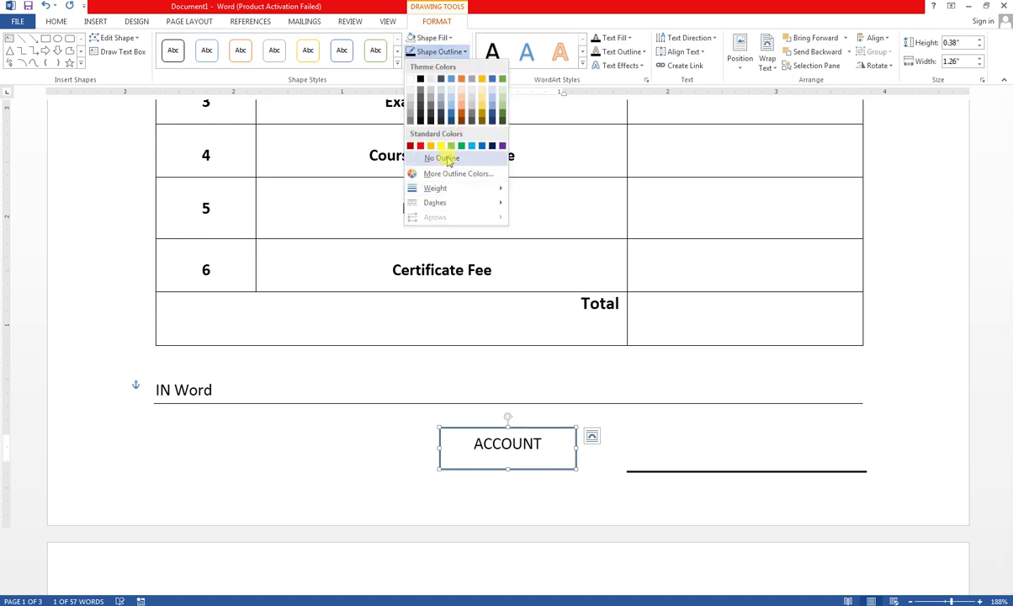
click(446, 158)
- Move the ACCOUNT box beneath the signature line on the right
click(522, 450)
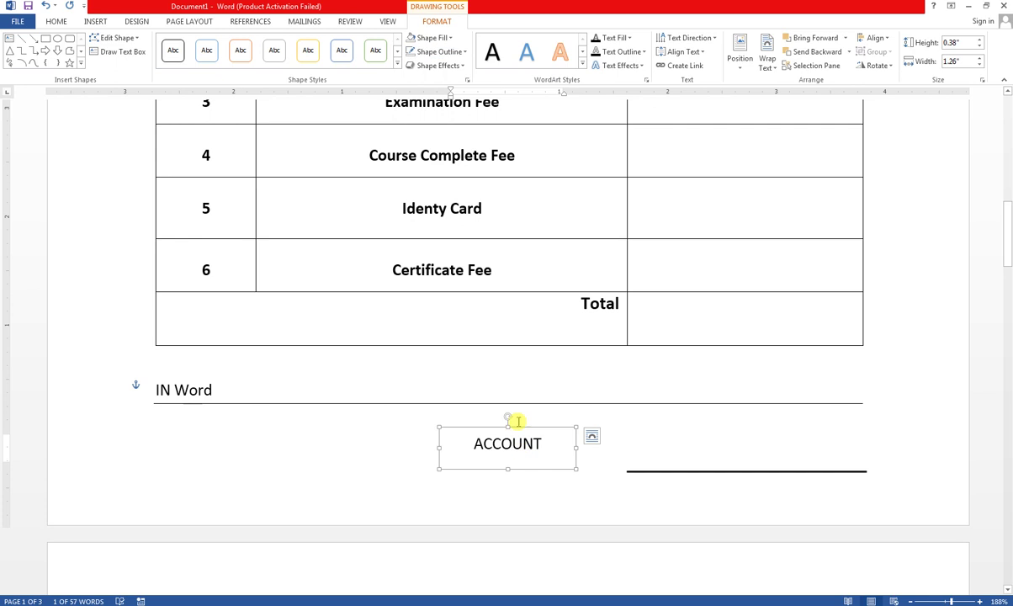
drag(515, 427, 760, 474)
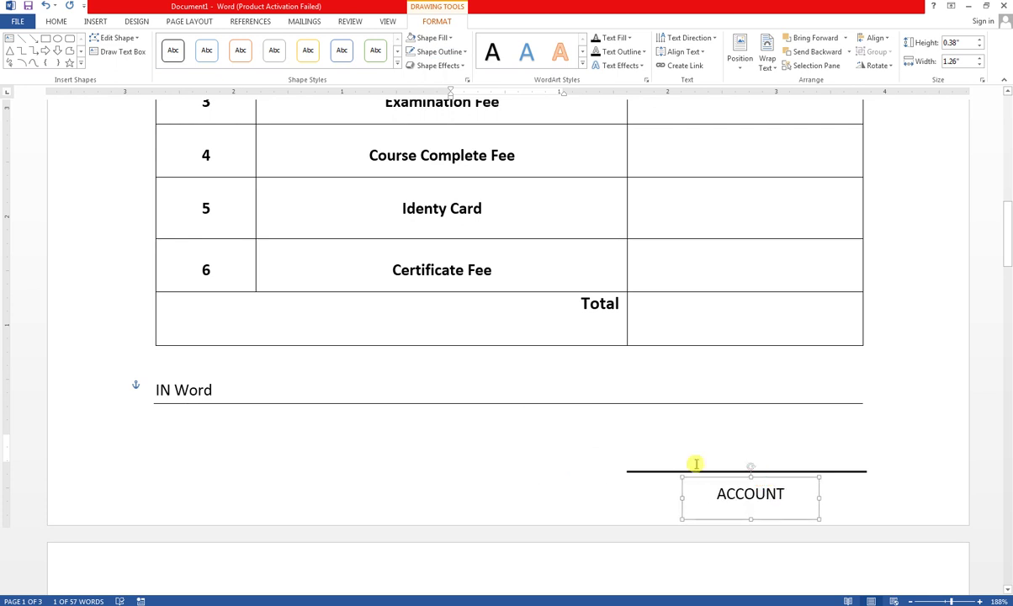
click(587, 456)
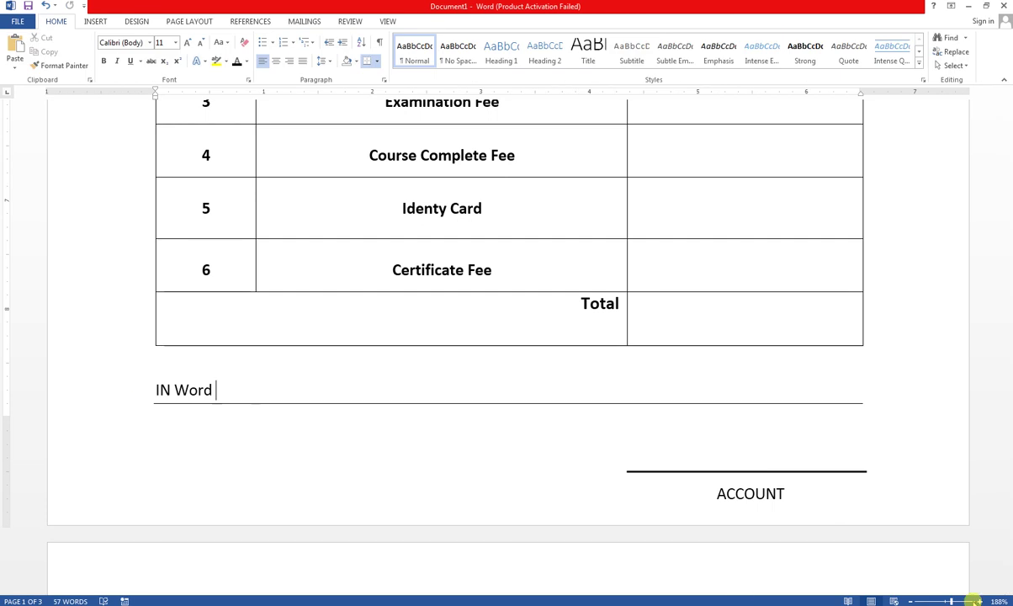
- Insert the Army Public Schools & Colleges System logo image from Local Disk (E:)
click(940, 601)
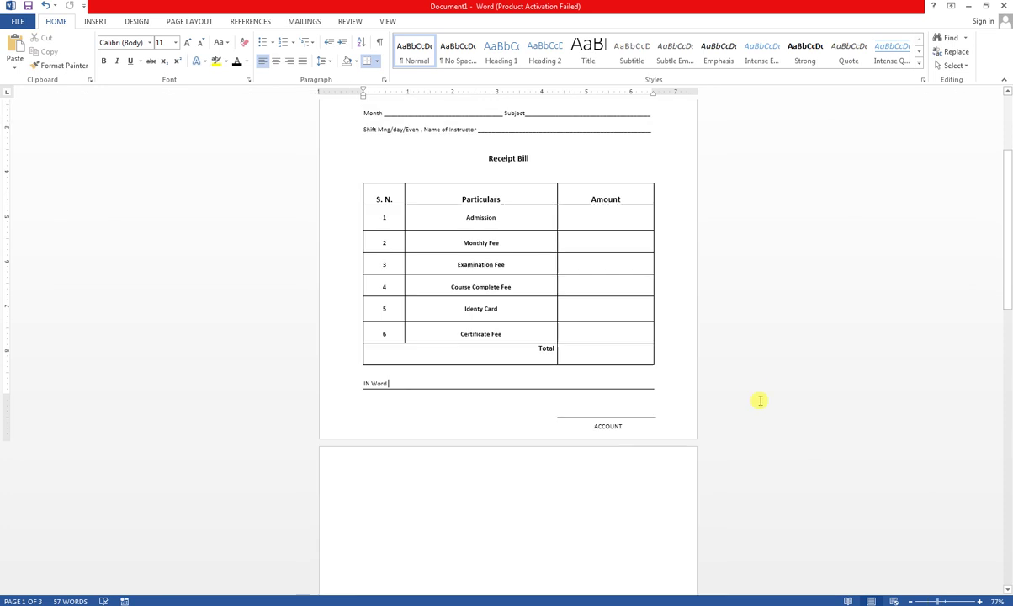
scroll(757, 395, up, 3)
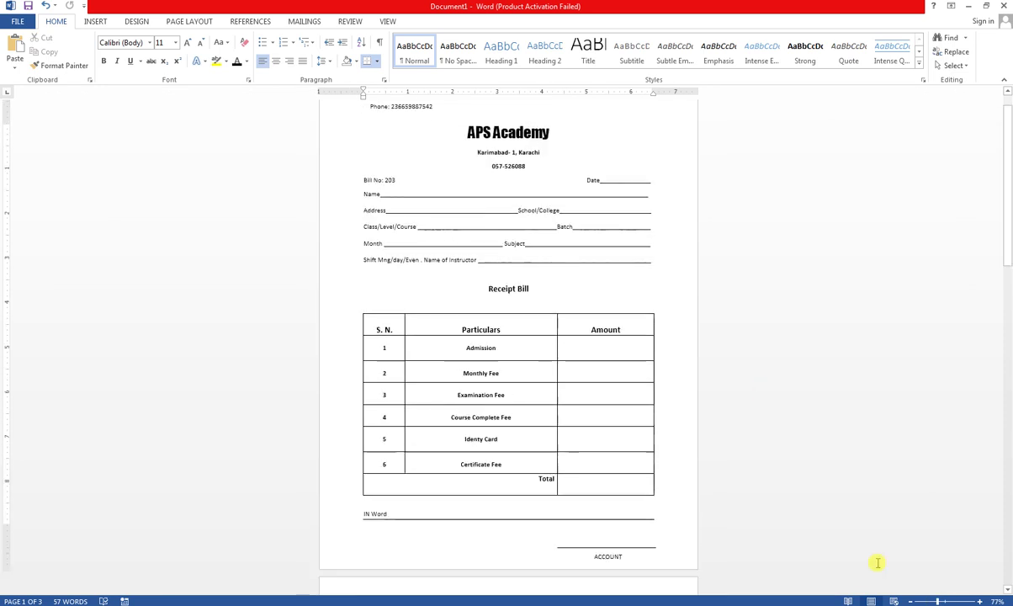
click(934, 601)
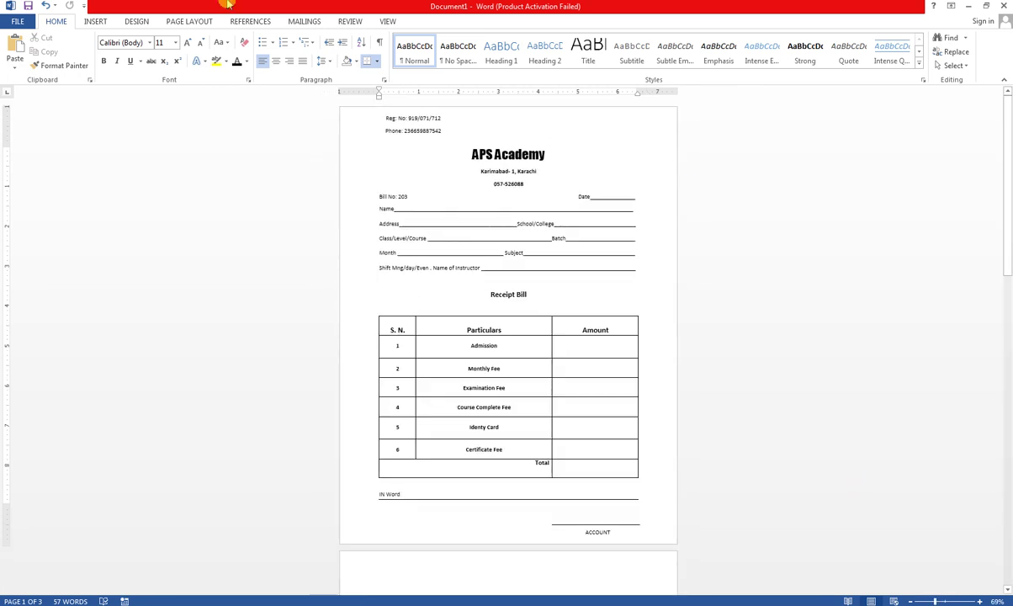
click(93, 21)
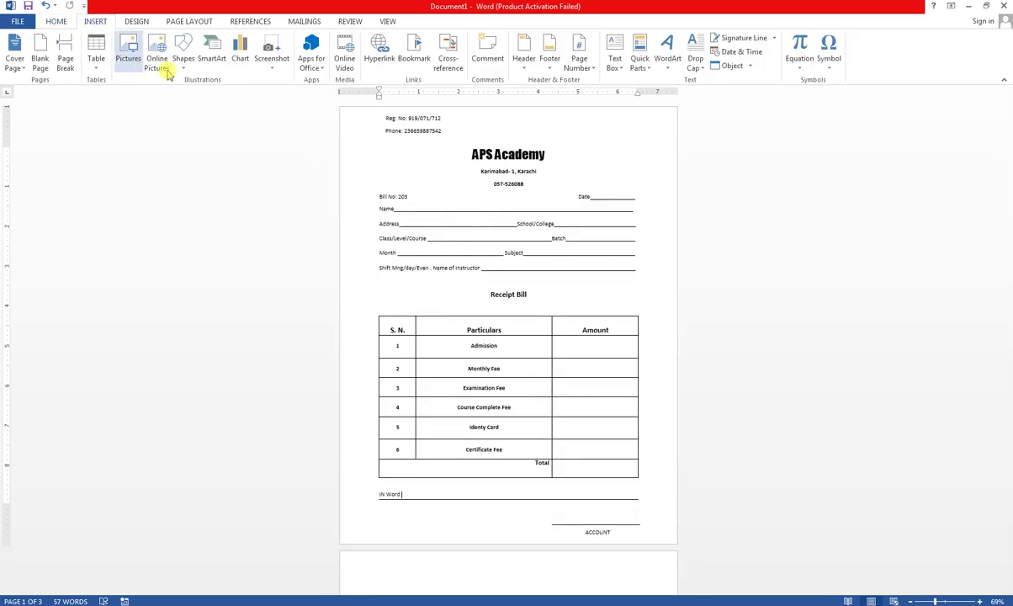
click(130, 60)
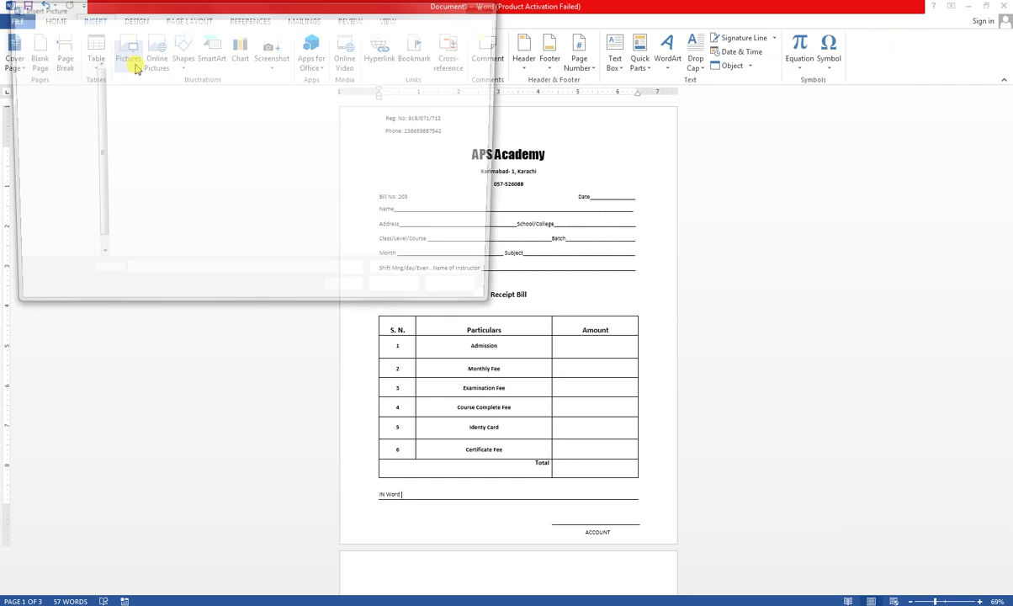
click(75, 260)
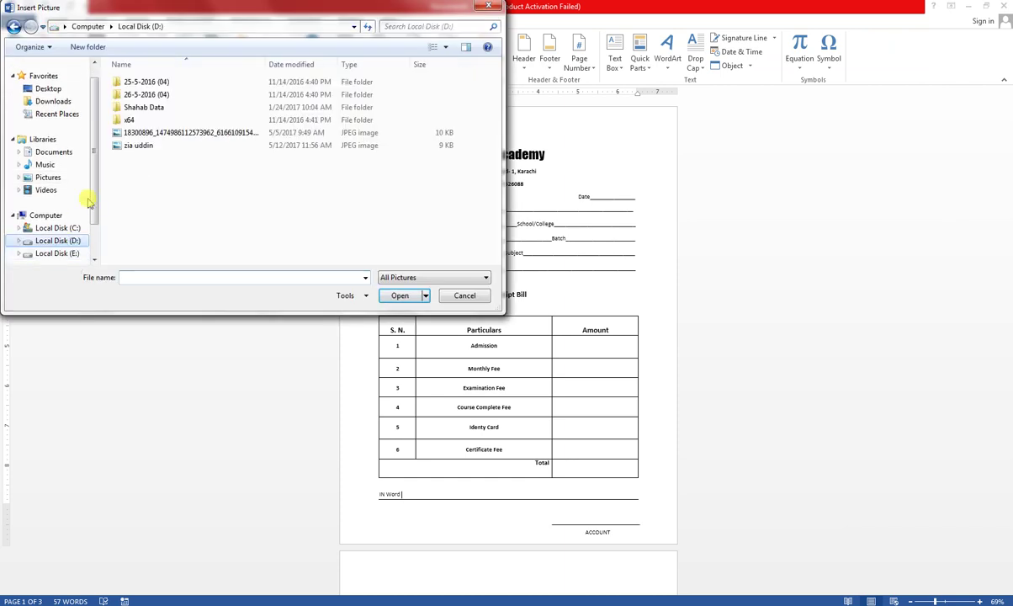
scroll(83, 226, down, 1)
click(70, 215)
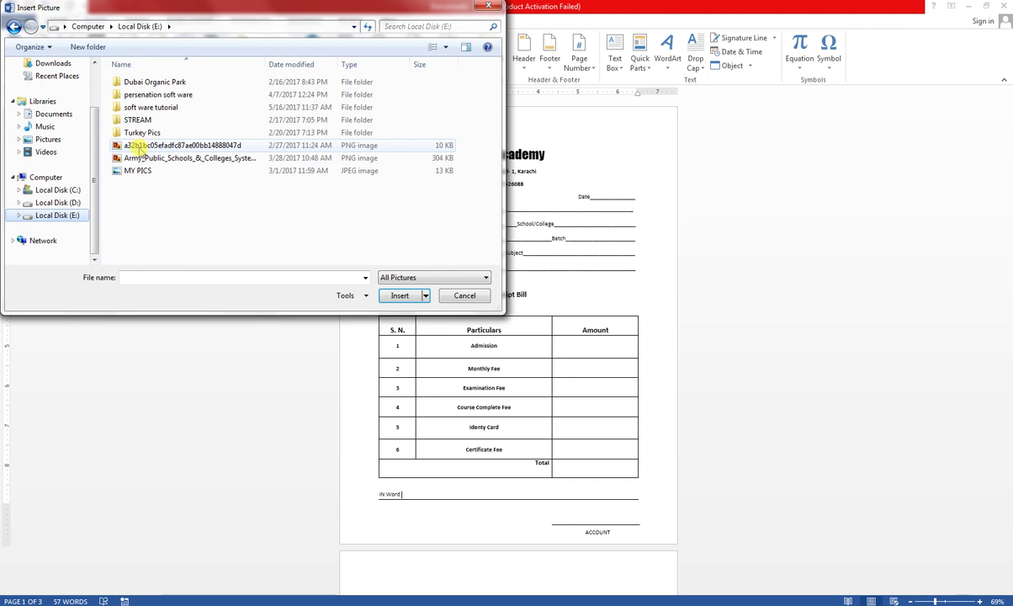
click(145, 159)
click(400, 296)
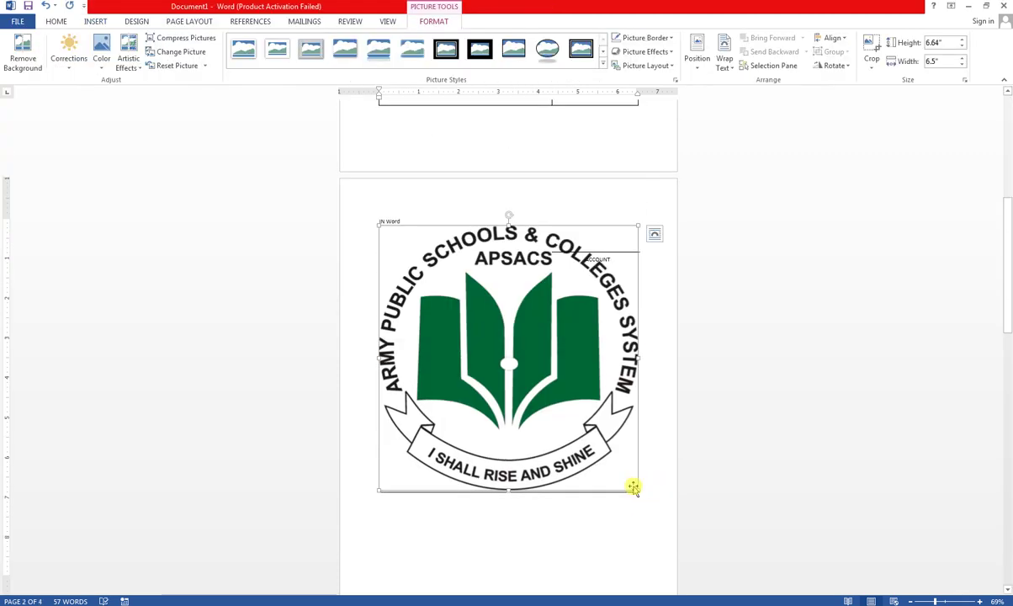
- Shrink the logo to about 1.73 by 1.7 inches and set it In Front of Text
drag(638, 488, 450, 217)
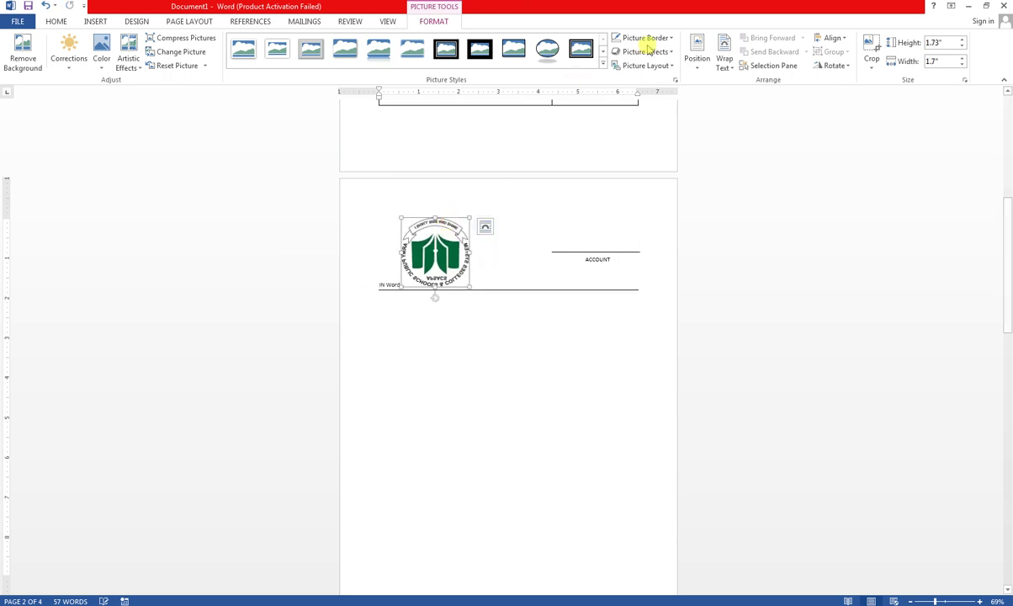
click(728, 65)
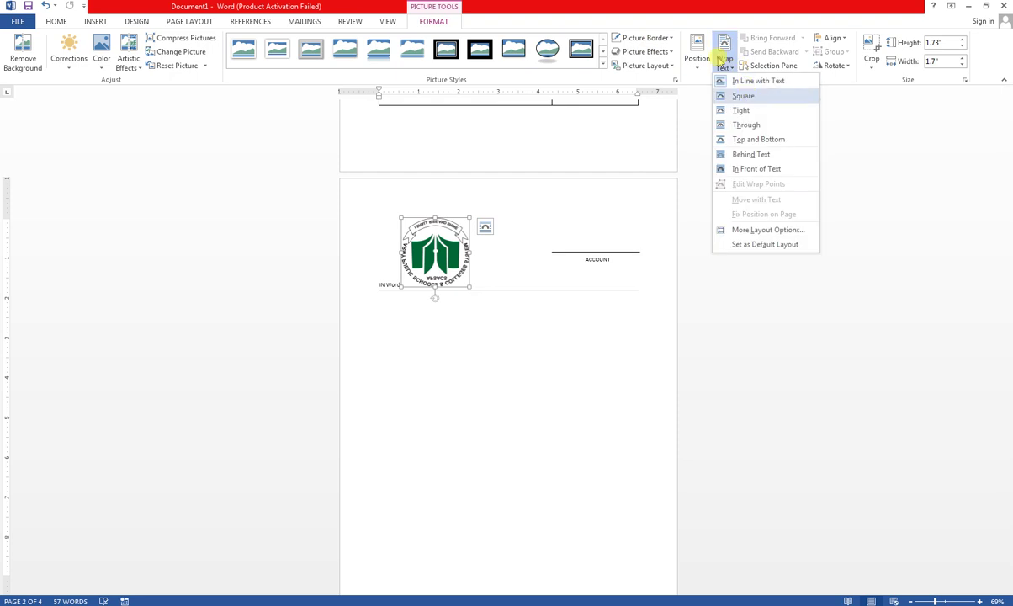
click(753, 169)
- Move the logo to the top-right beside the APS Academy heading and flip it vertically
scroll(597, 317, up, 5)
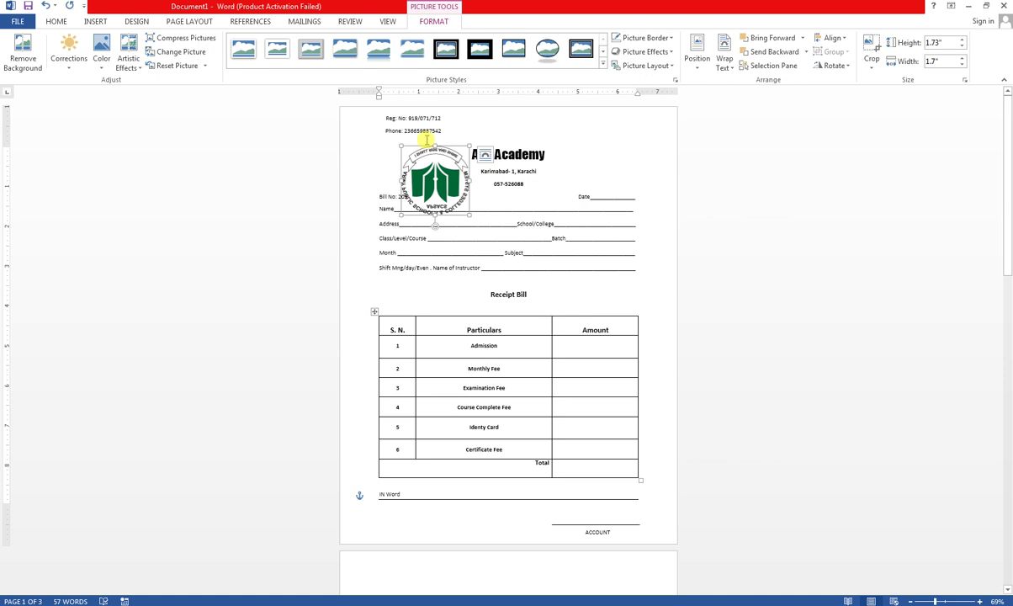
drag(482, 169, 610, 139)
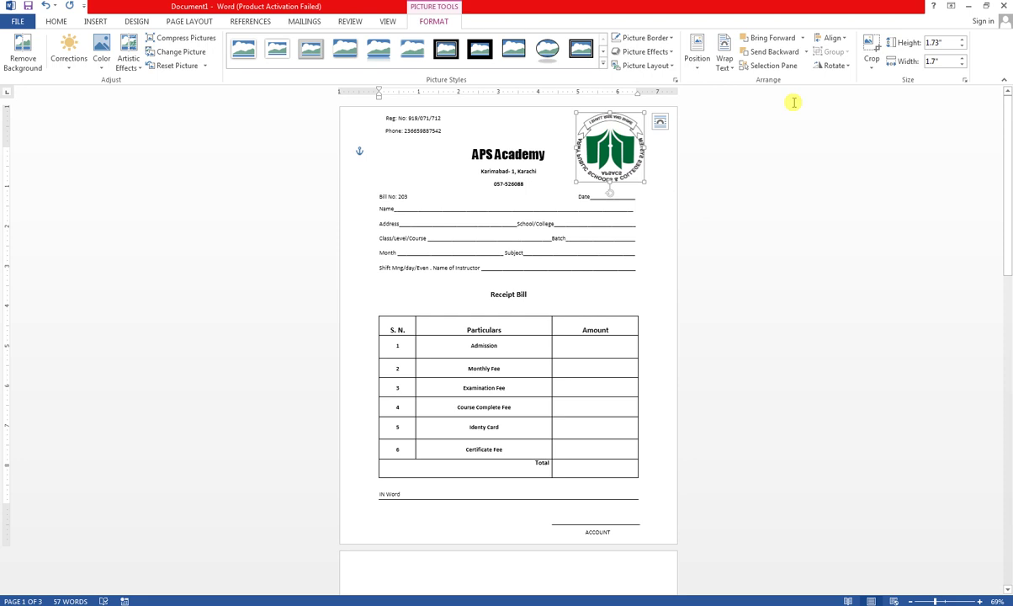
click(845, 66)
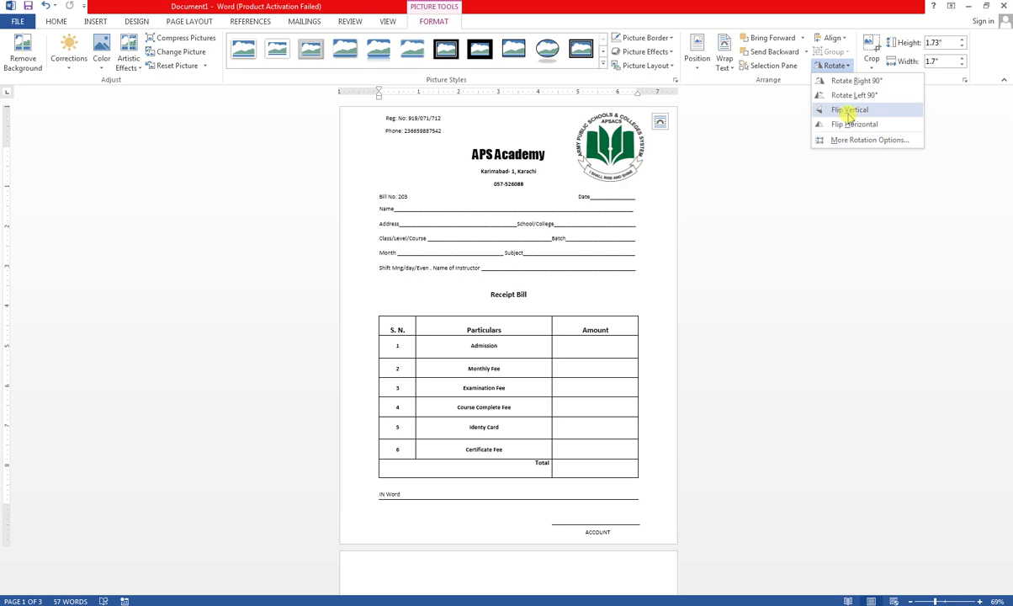
click(848, 111)
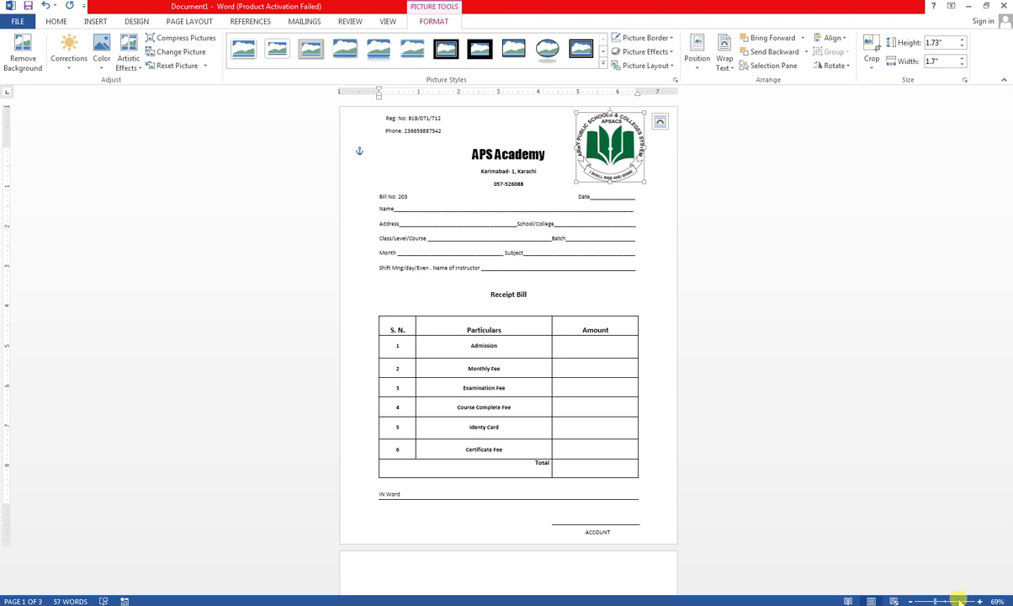
drag(959, 600, 956, 599)
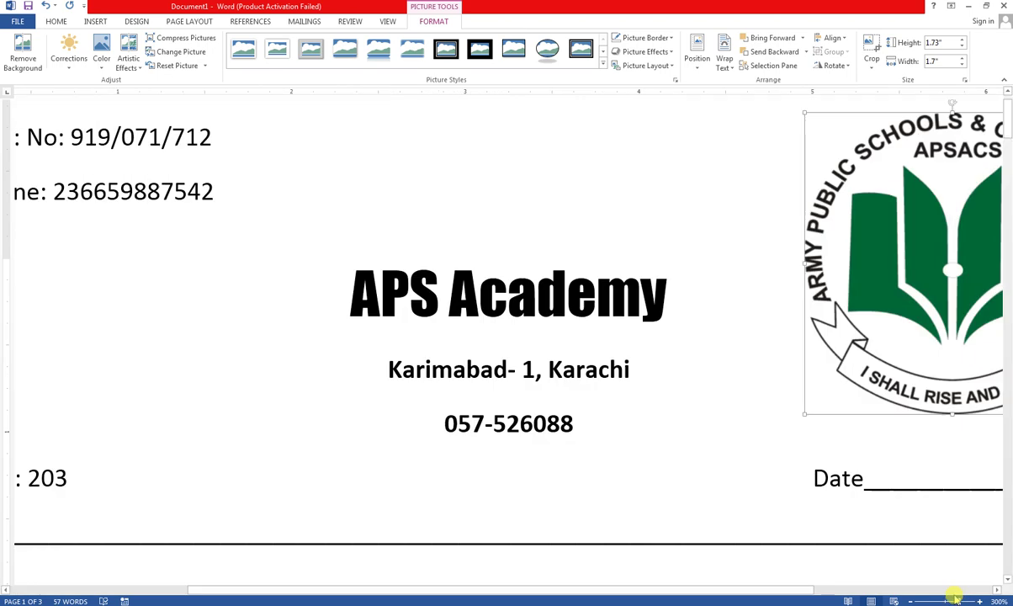